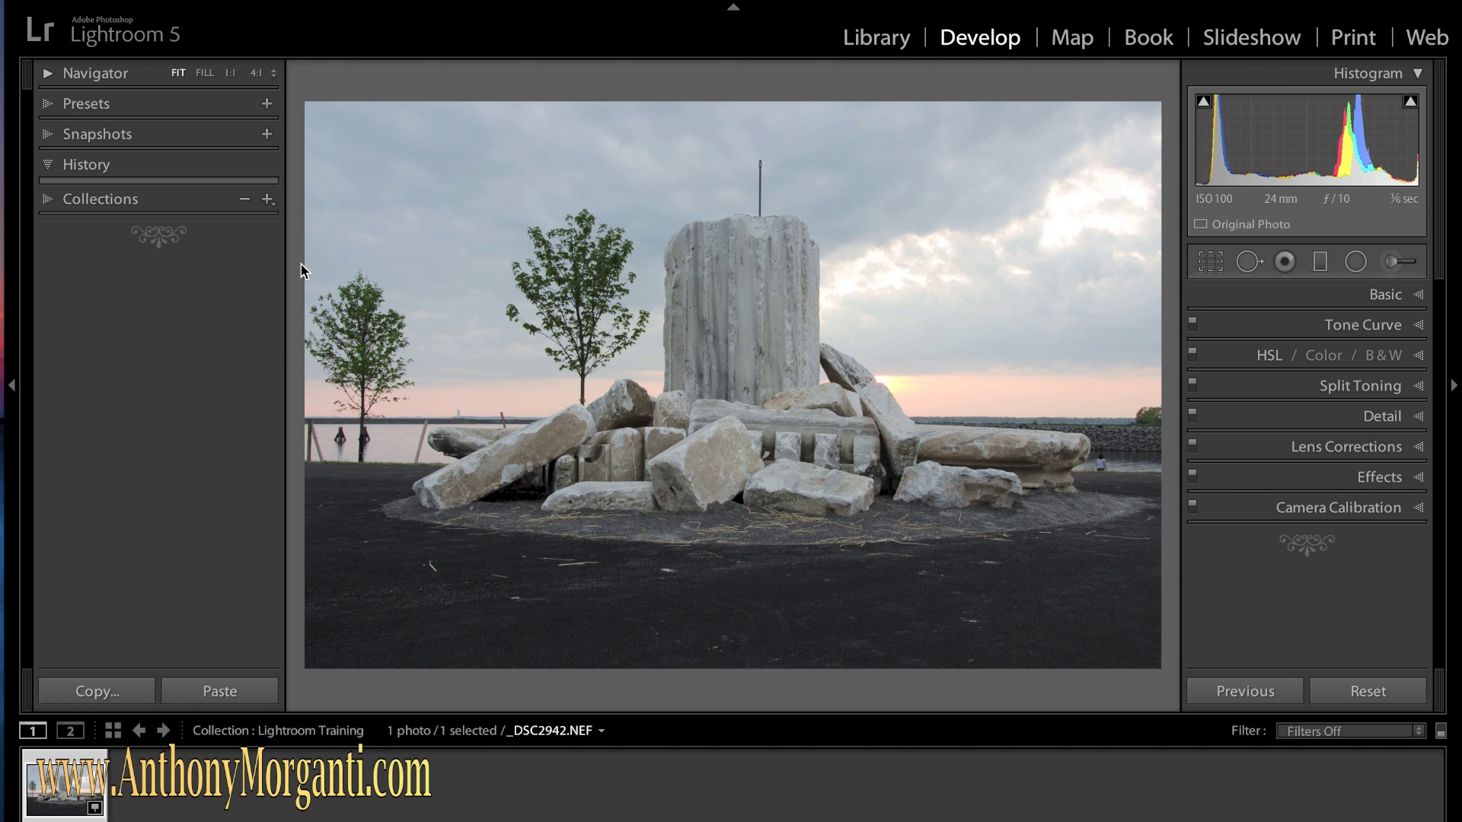
Step: Hide the left panel group and the filmstrip to give the photo more room
{"action": "left_click", "coordinate": [14, 388]}
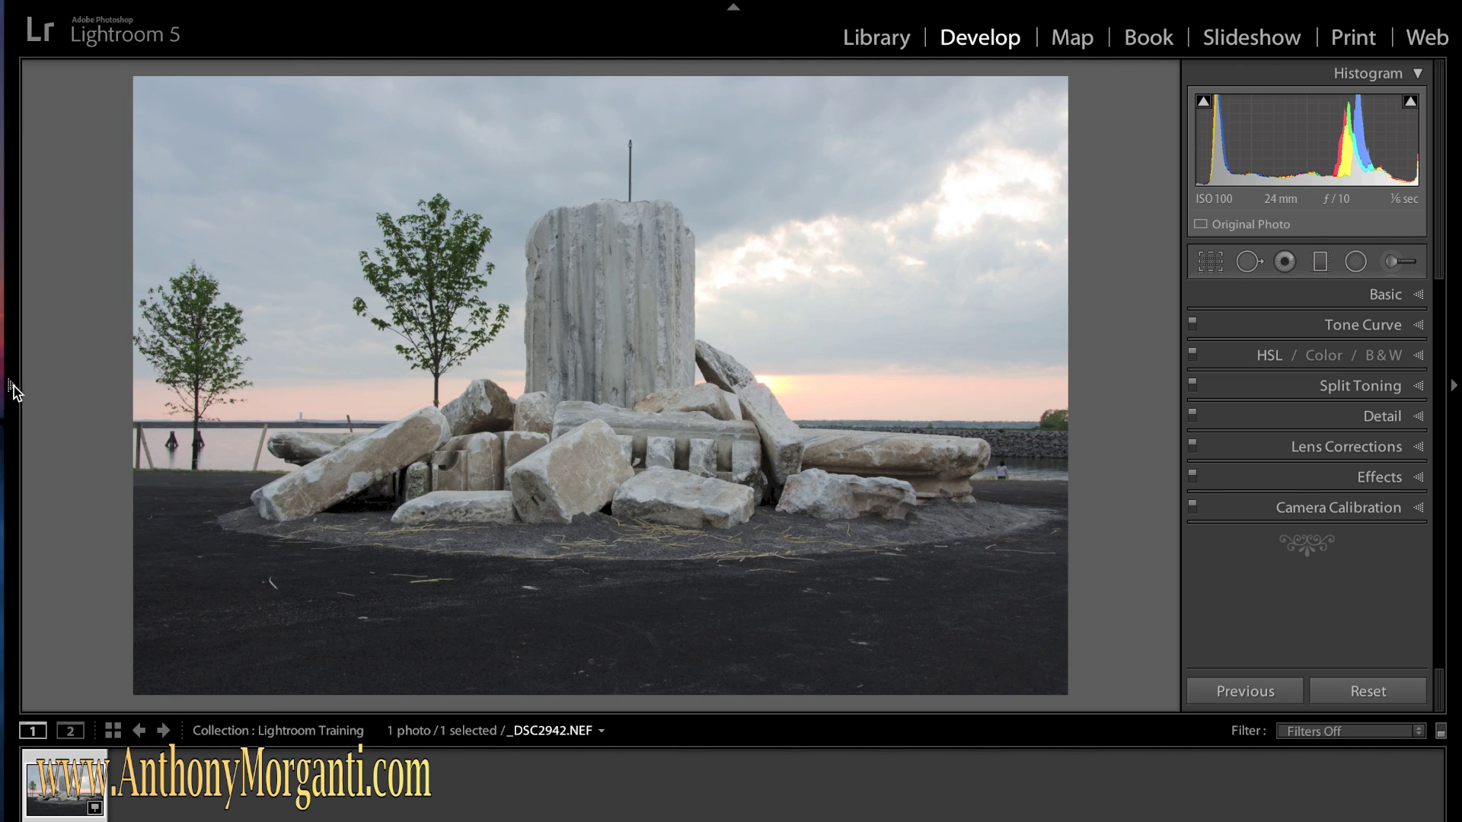
{"action": "left_click", "coordinate": [733, 817]}
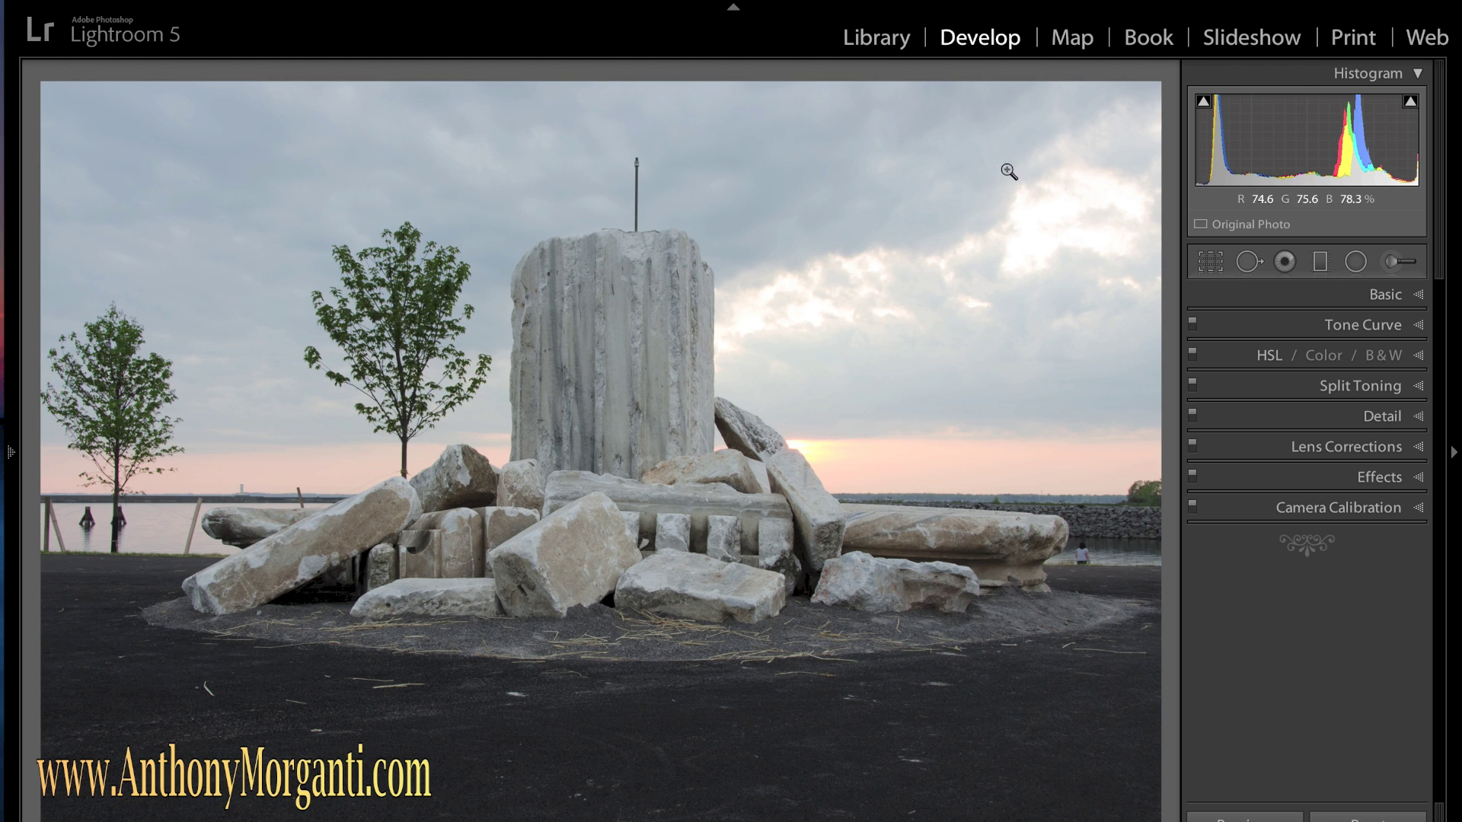
Step: Straighten the photo by drawing a level line along the water's horizon, giving an angle of about −0.11
{"action": "left_click", "coordinate": [1213, 264]}
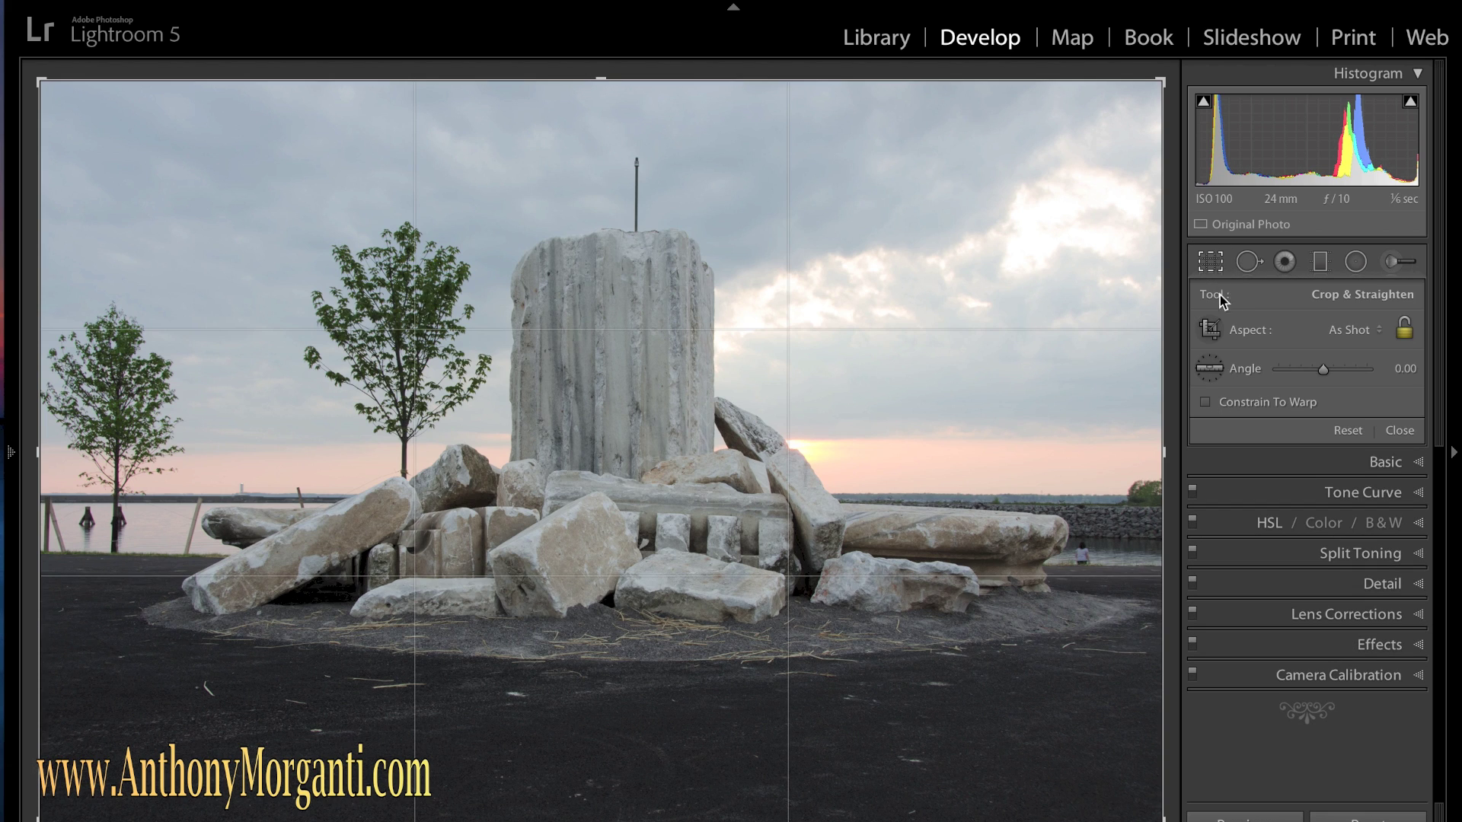
{"action": "left_click", "coordinate": [1210, 371]}
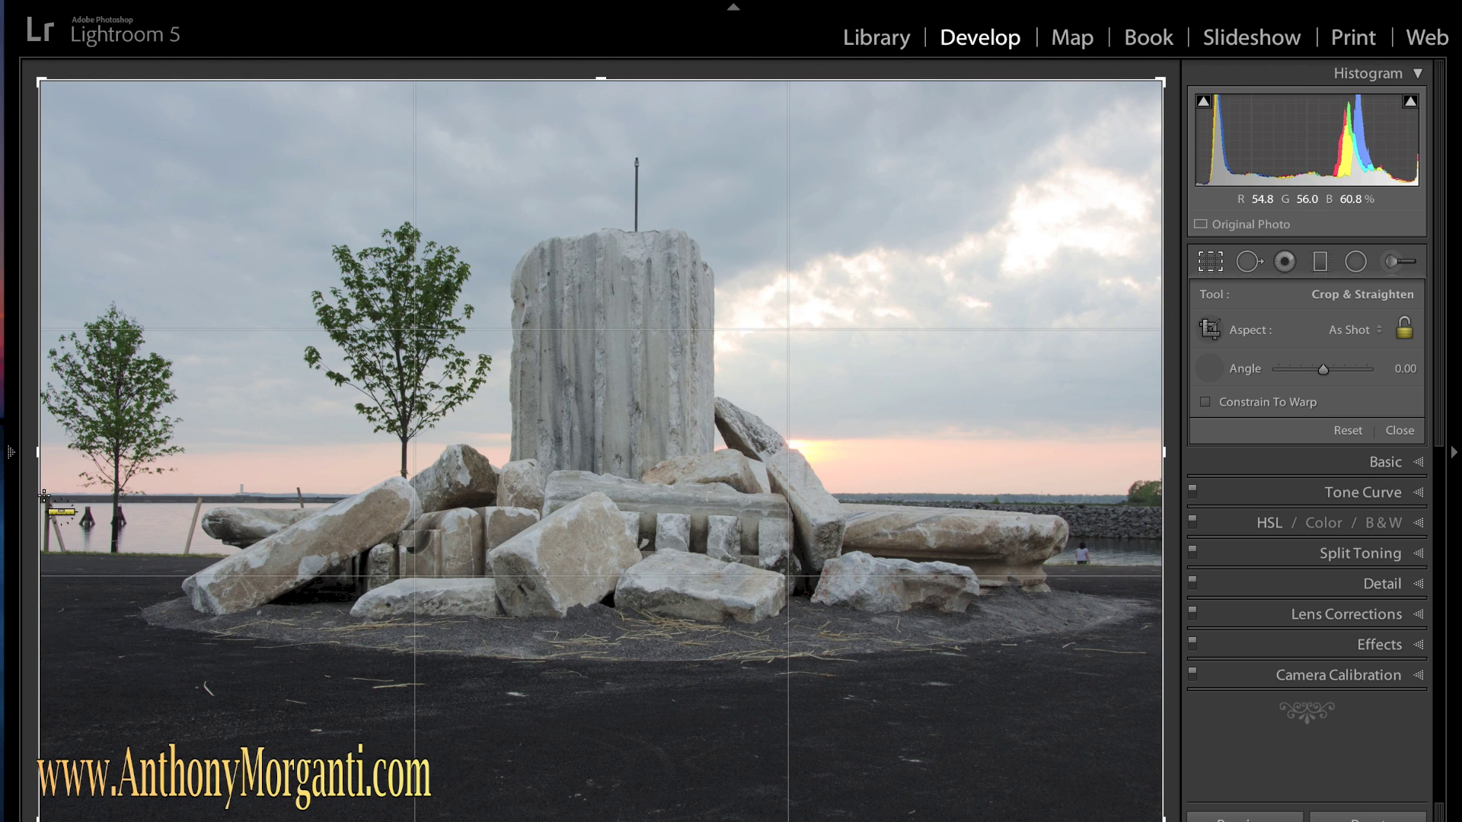
{"action": "left_click_drag", "start_coordinate": [45, 495], "coordinate": [44, 493]}
{"action": "left_click_drag", "start_coordinate": [131, 485], "coordinate": [1165, 495]}
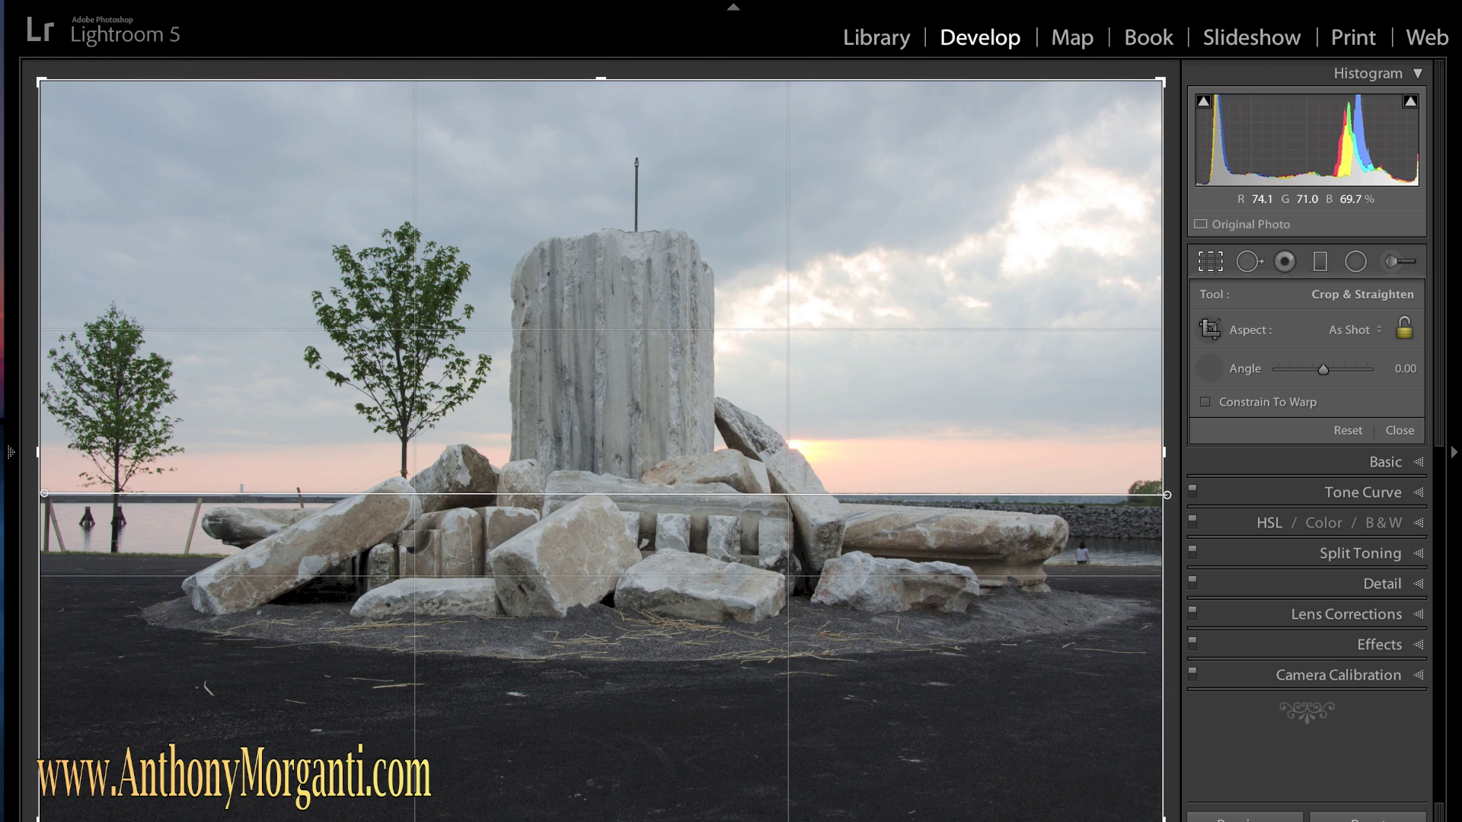
{"action": "left_click_drag", "start_coordinate": [1168, 495], "coordinate": [1169, 491]}
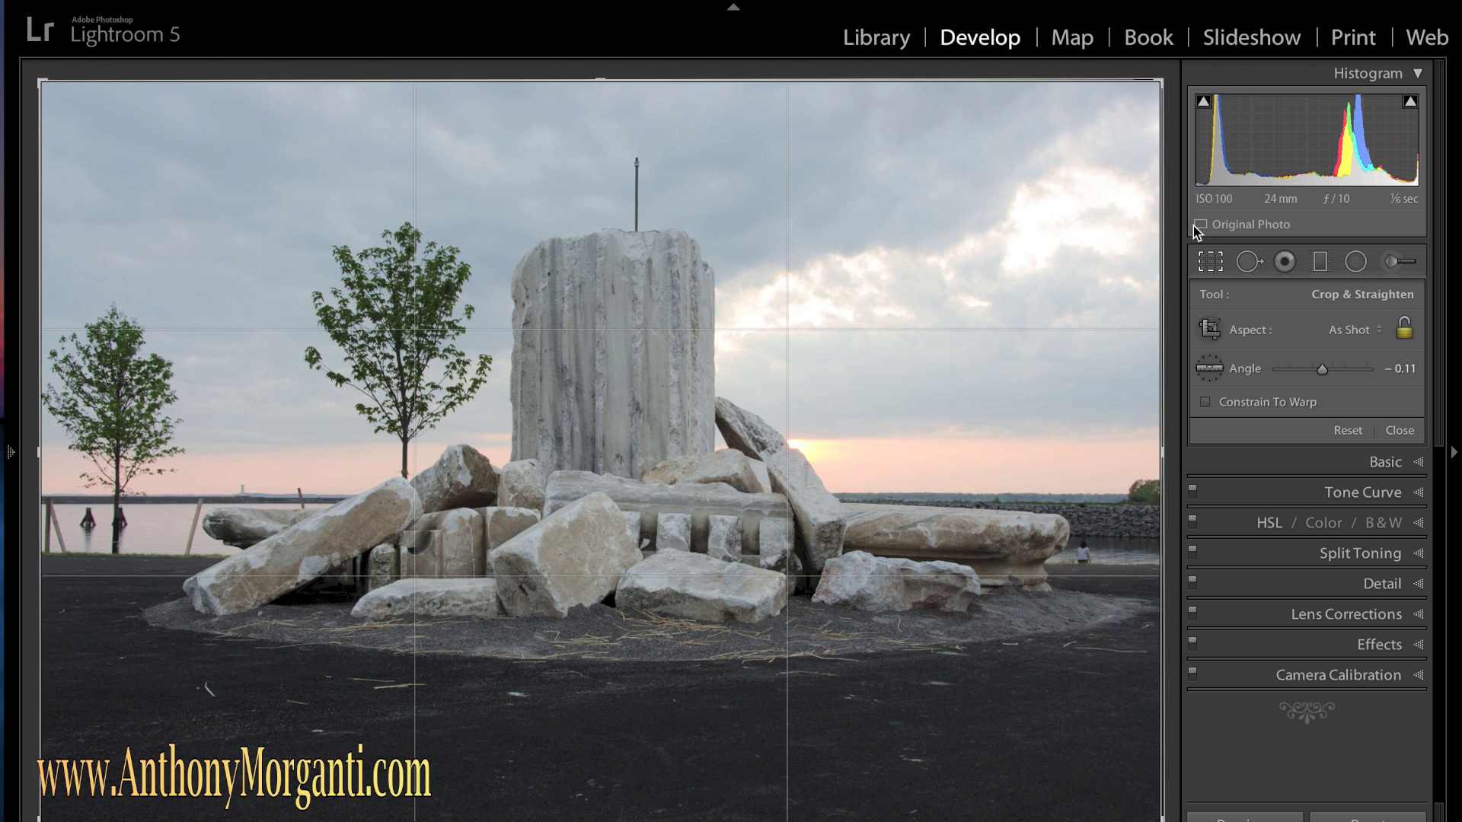
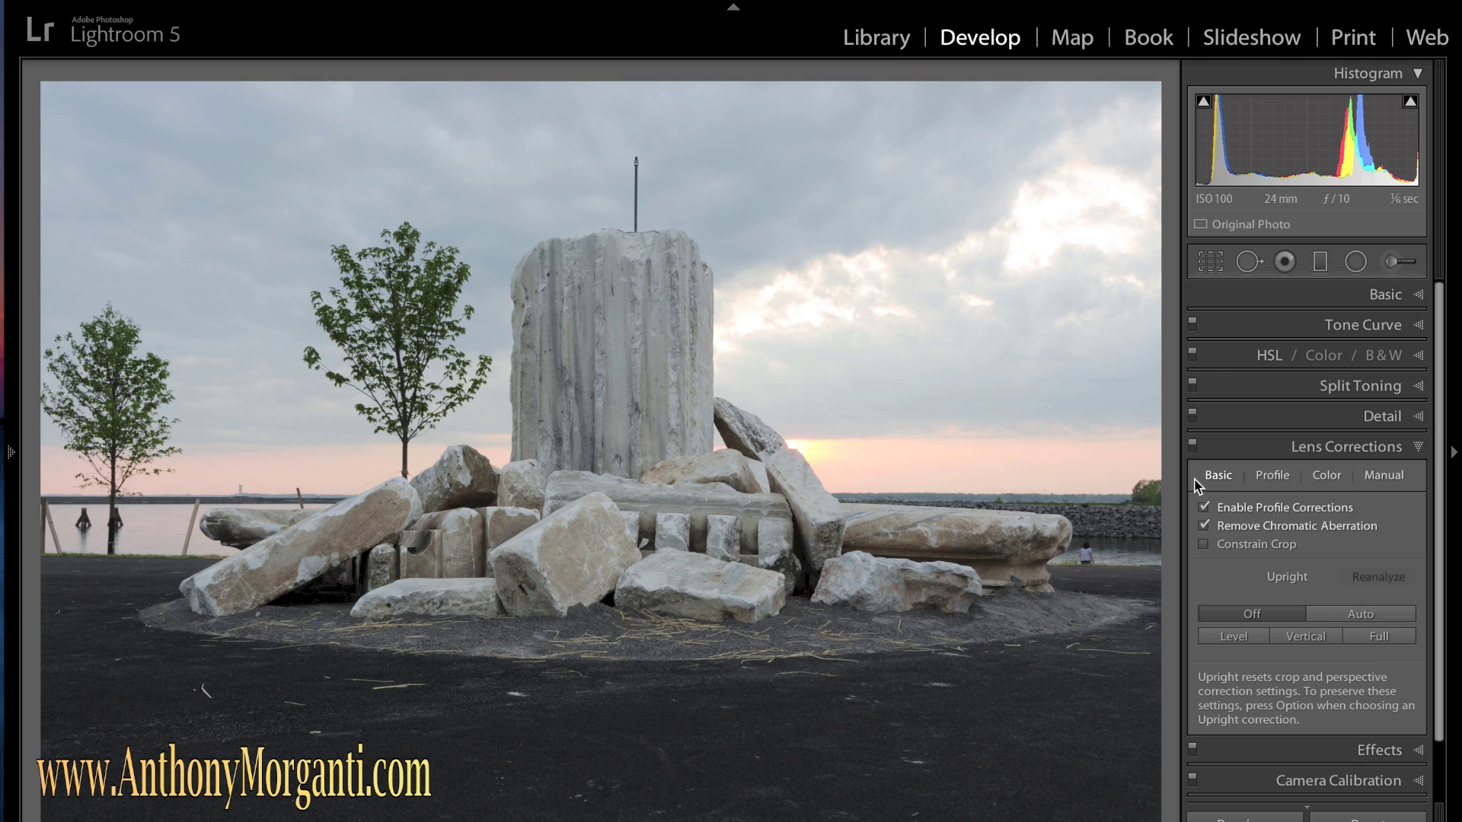
Step: Check the lens profile in Lens Corrections and apply the Auto Upright correction
{"action": "left_click", "coordinate": [1272, 475]}
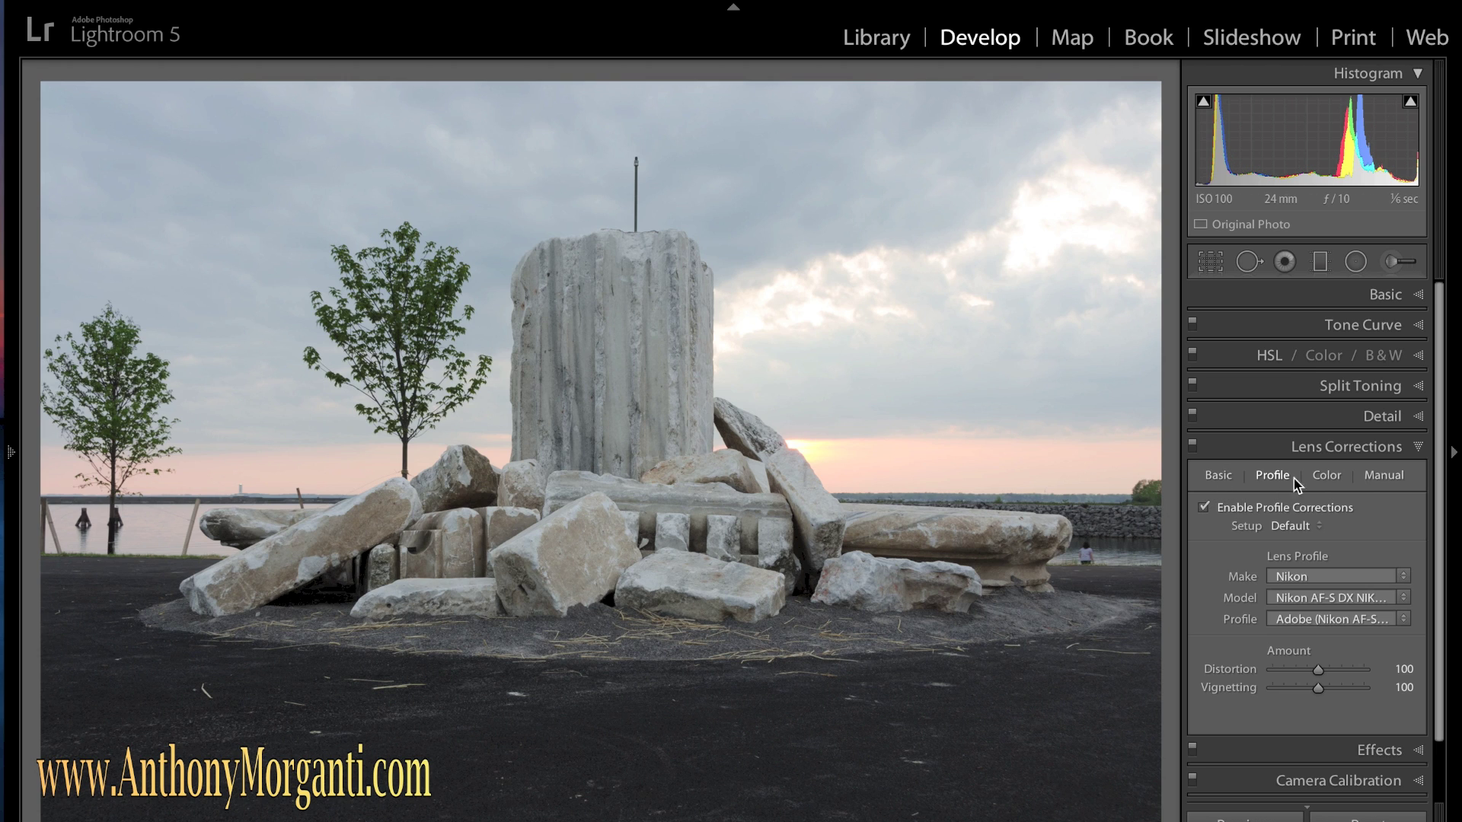
{"action": "left_click", "coordinate": [1224, 476]}
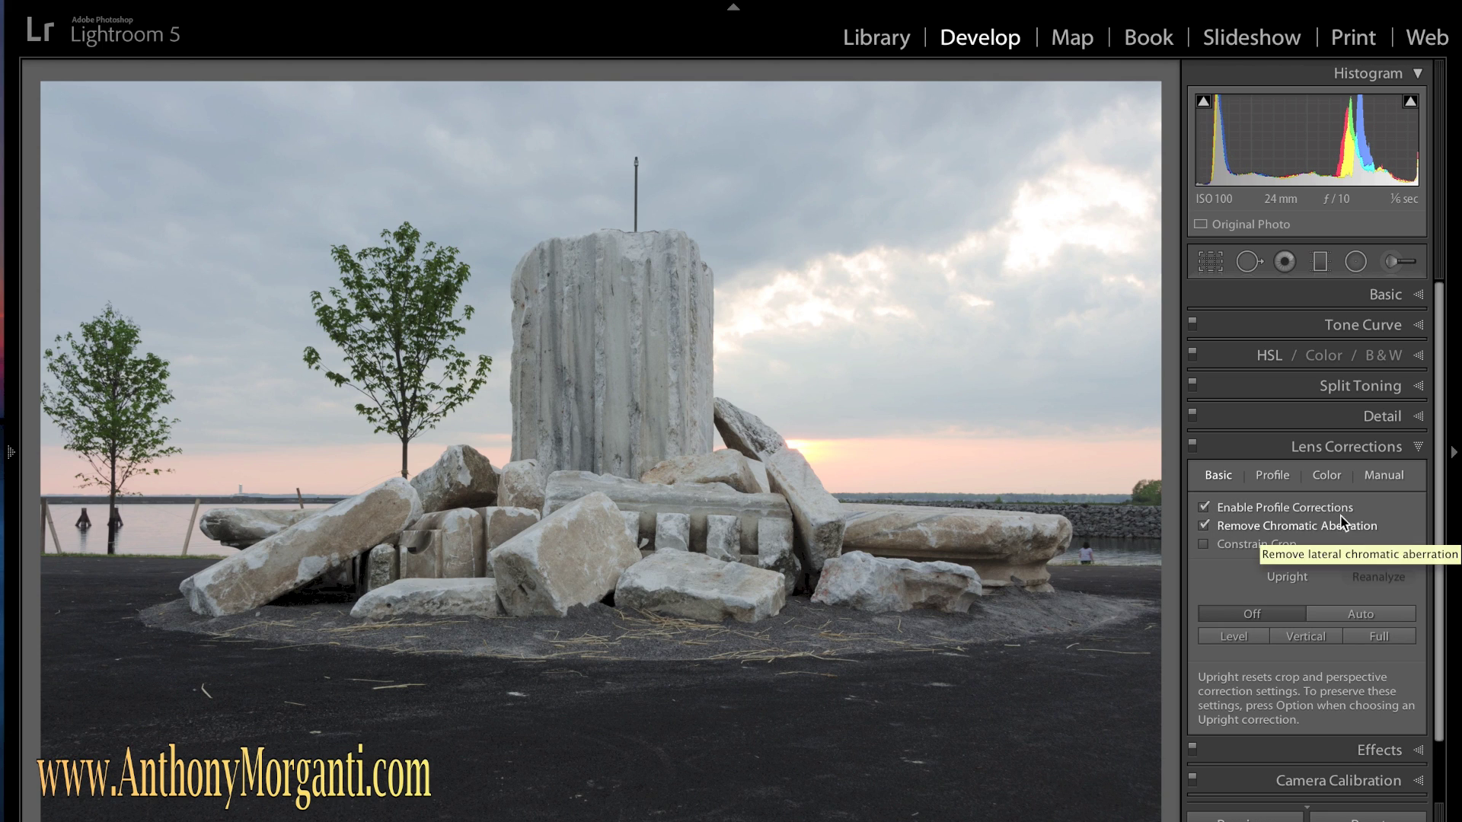
{"action": "left_click", "coordinate": [1354, 614]}
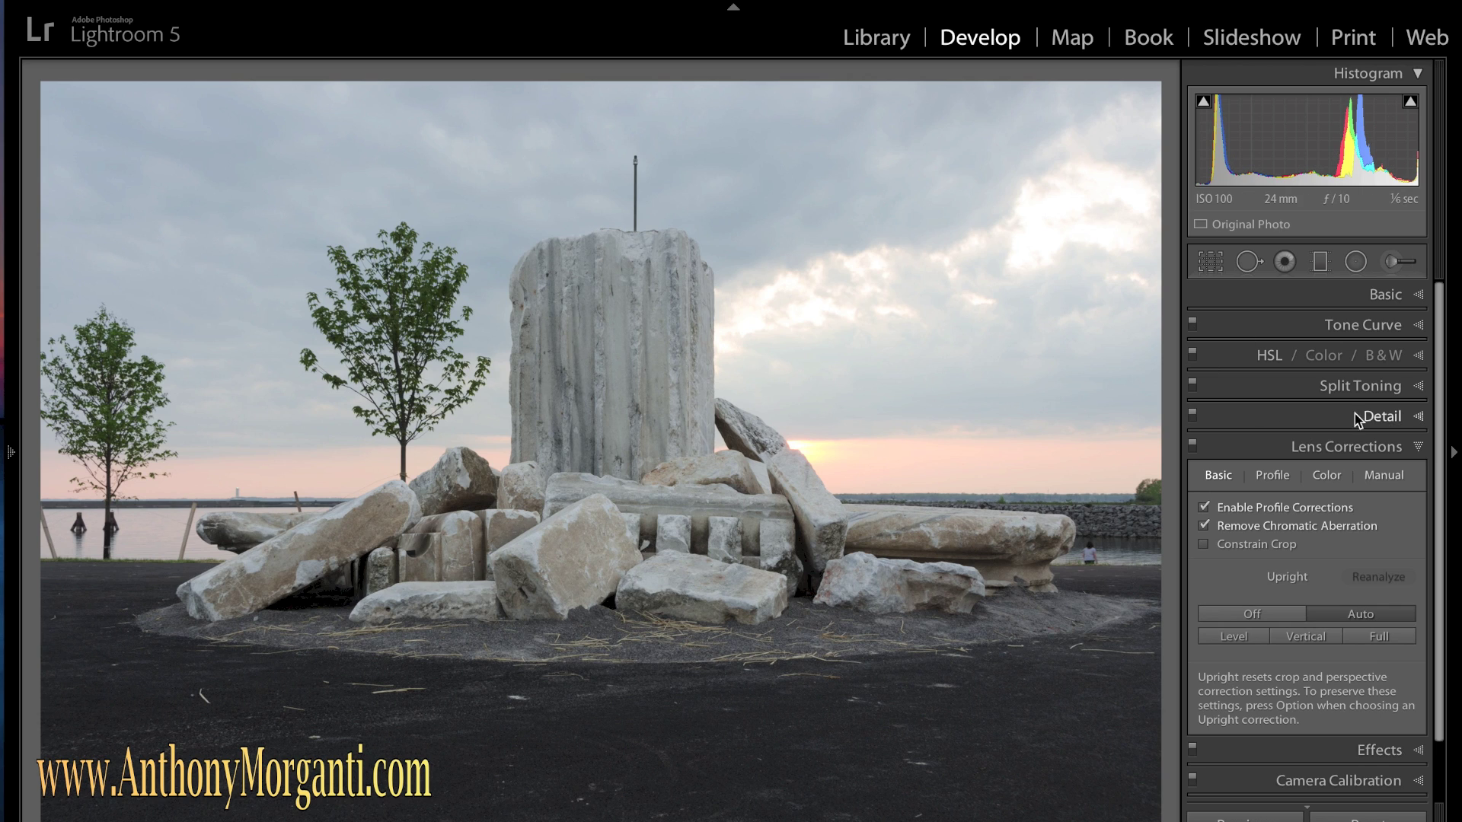
{"action": "left_click", "coordinate": [1417, 447]}
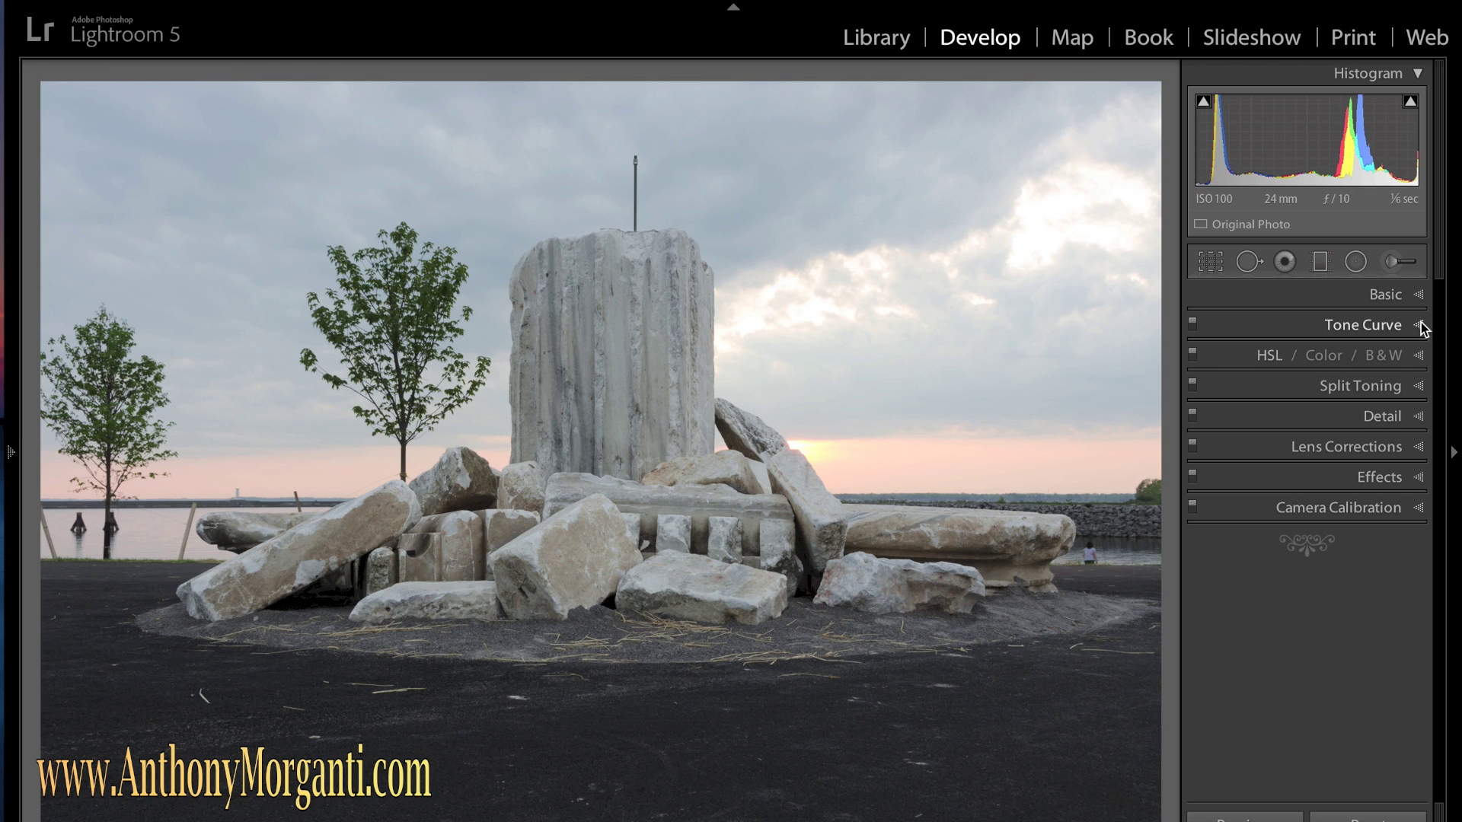
Step: Set Highlights to −100 and Shadows to +100 in the Basic tone adjustments
{"action": "left_click", "coordinate": [1419, 296]}
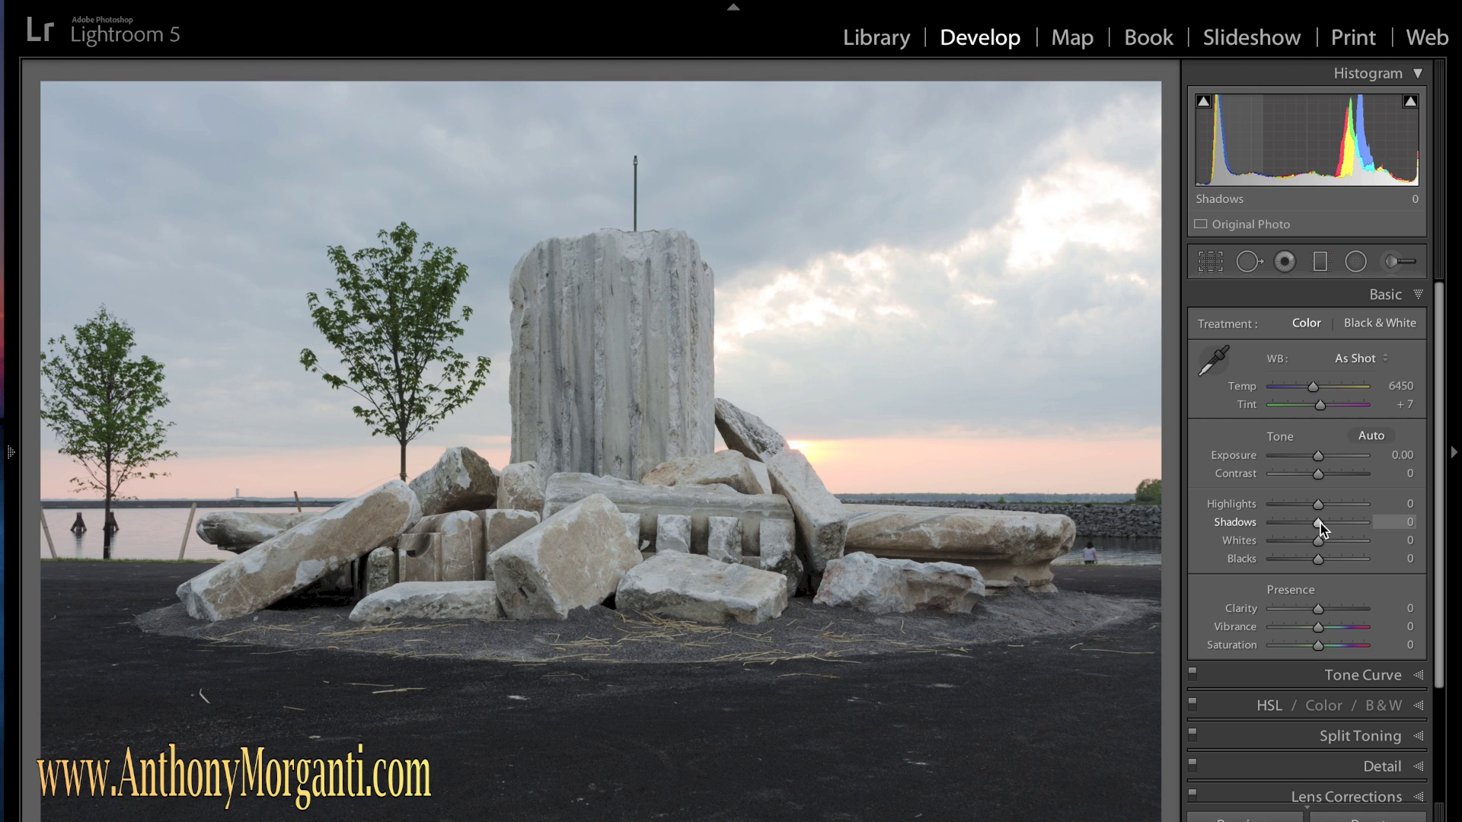
{"action": "left_click_drag", "start_coordinate": [1320, 523], "coordinate": [1377, 521]}
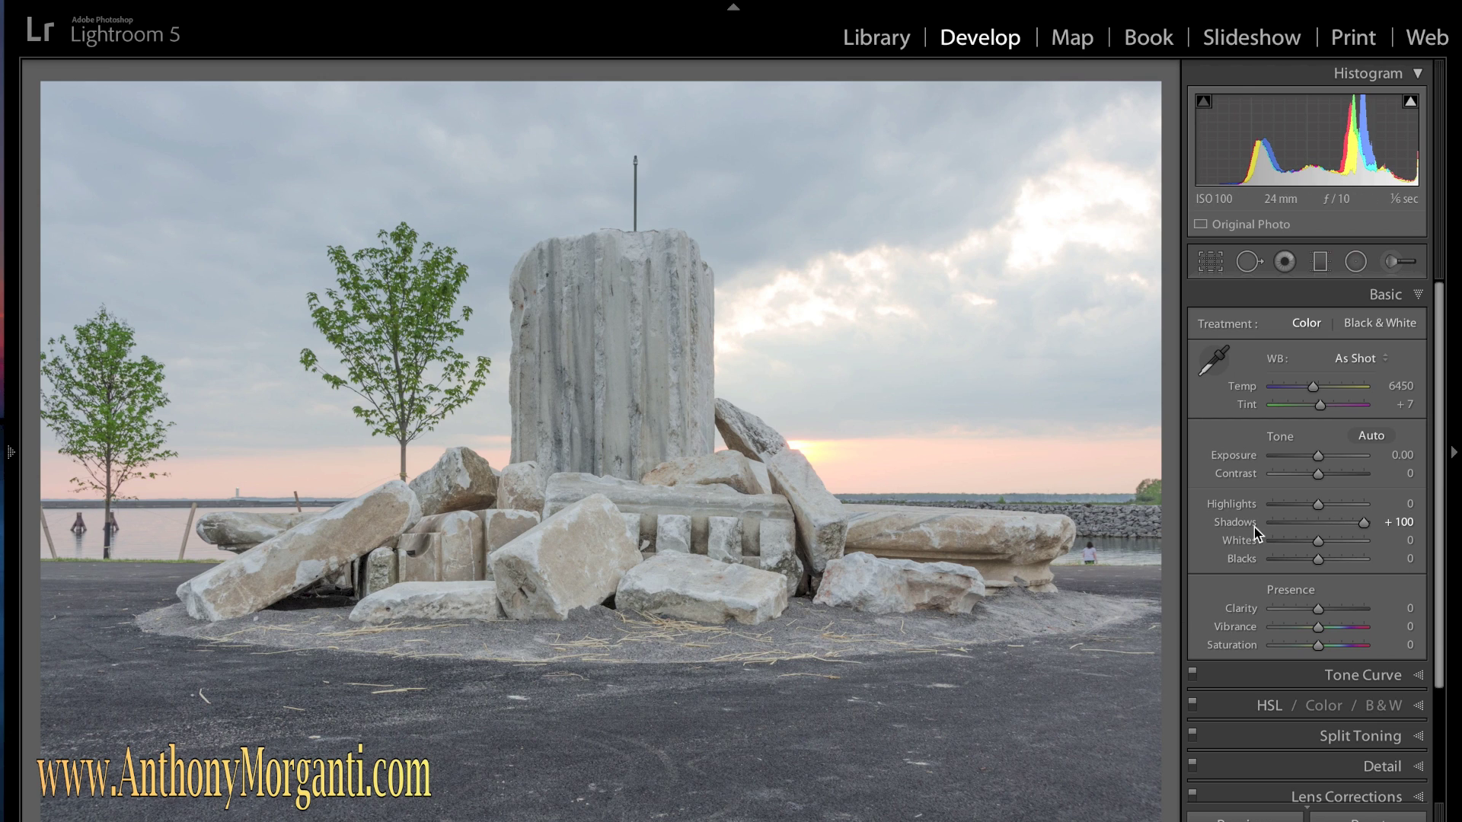
{"action": "double_click", "coordinate": [1364, 523]}
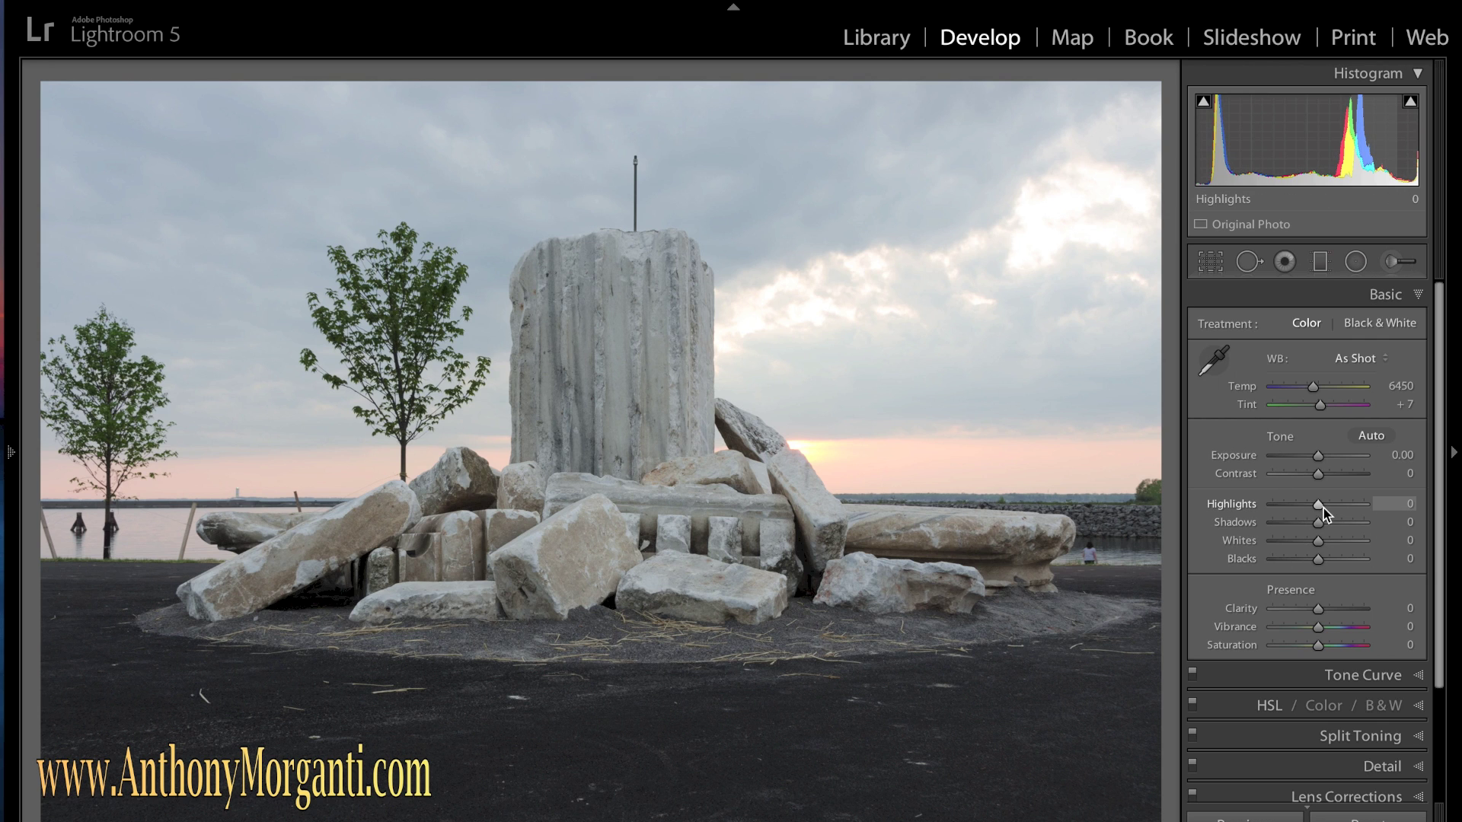
{"action": "left_click_drag", "start_coordinate": [1318, 504], "coordinate": [1244, 513]}
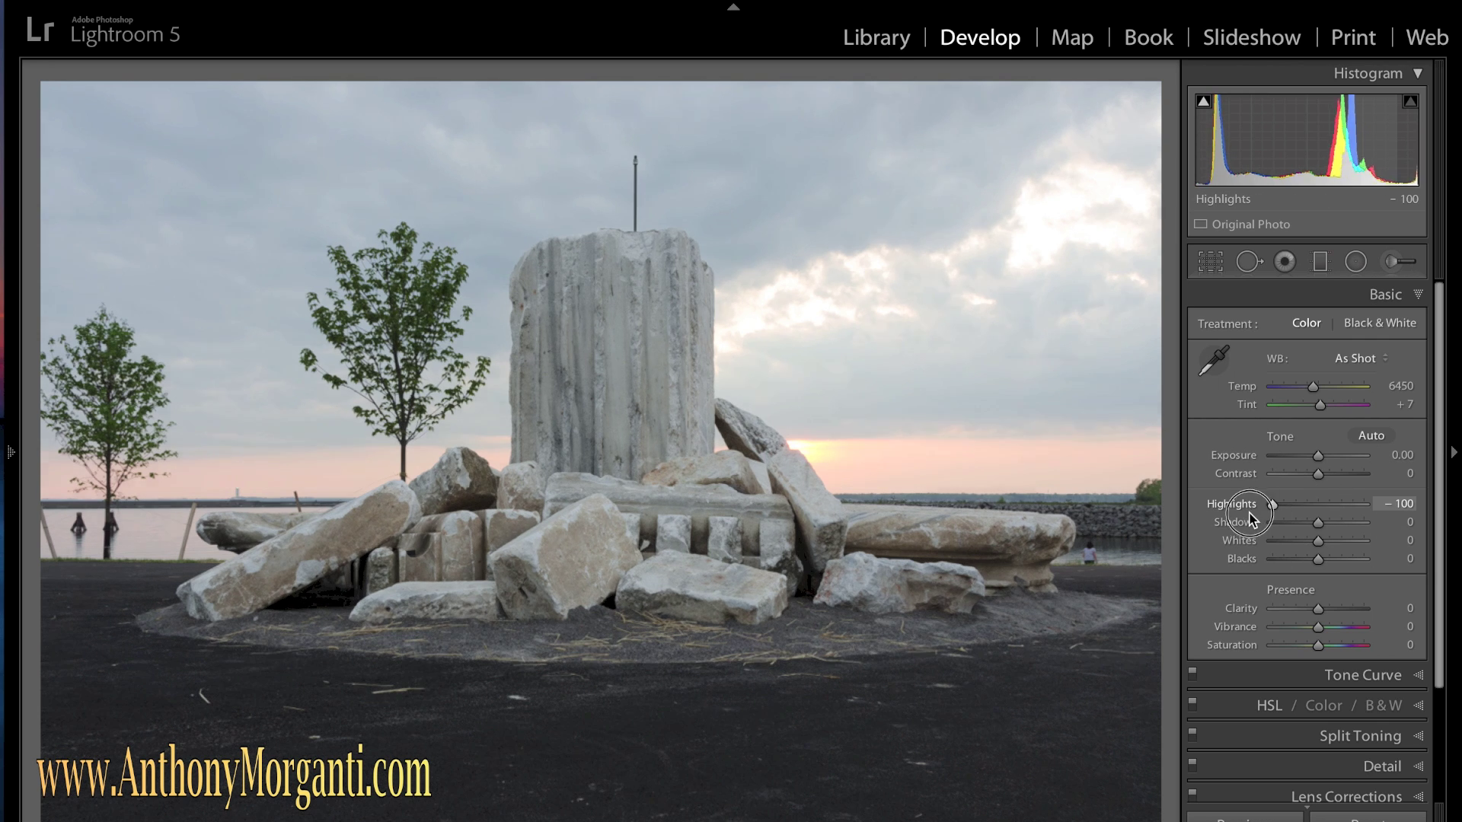
{"action": "left_click_drag", "start_coordinate": [1318, 524], "coordinate": [1396, 523]}
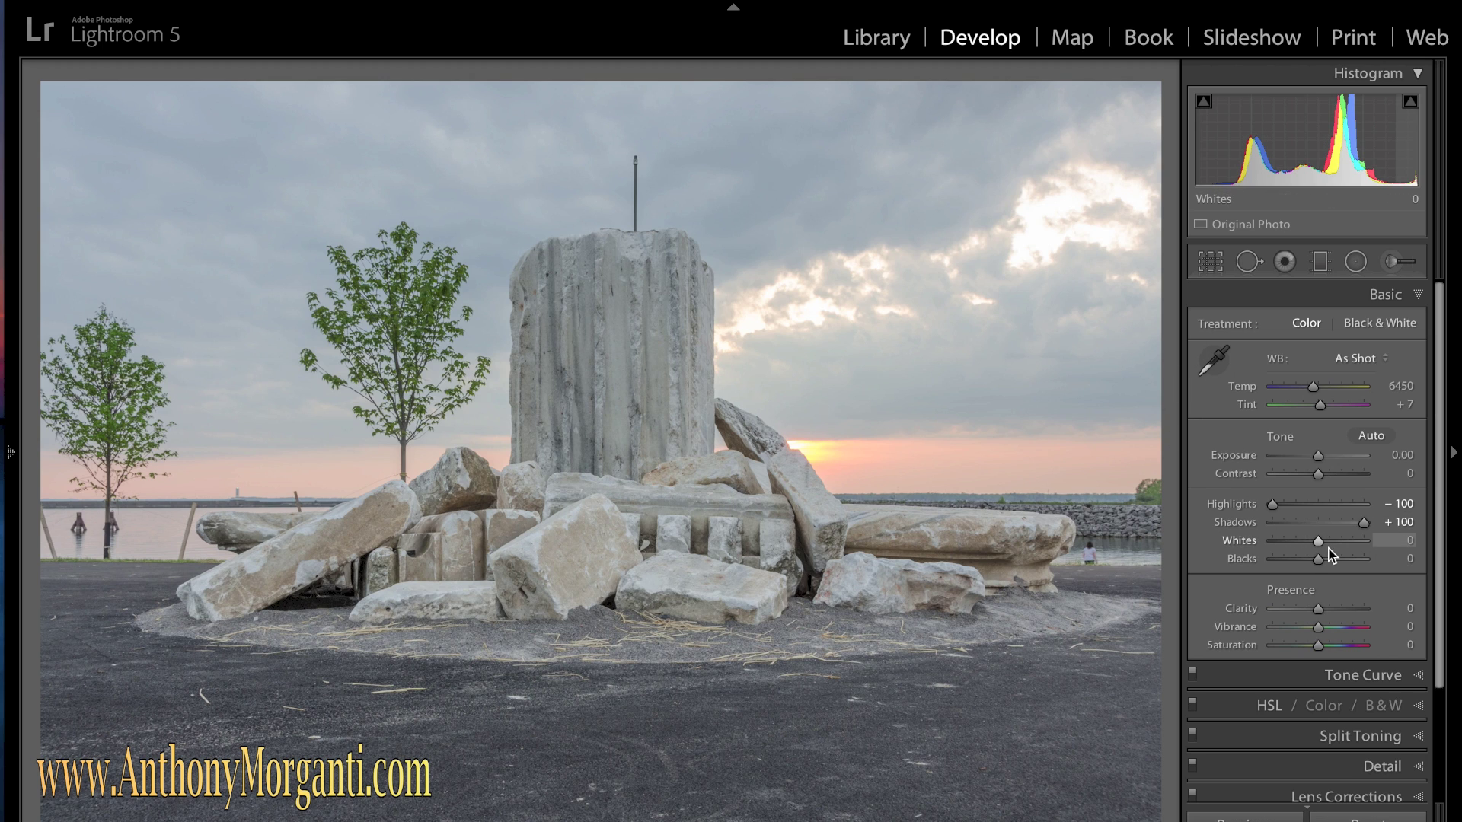
Step: Set Whites to +11, using the clipping preview to judge the white point
{"action": "mouse_move", "coordinate": [1321, 548]}
{"action": "left_mouse_down"}
{"action": "mouse_move", "coordinate": [1367, 546]}
{"action": "mouse_move", "coordinate": [1290, 532]}
{"action": "mouse_move", "coordinate": [1320, 545]}
{"action": "left_mouse_up"}
{"action": "key", "text": "alt"}
{"action": "left_click", "coordinate": [1318, 542], "text": "alt"}
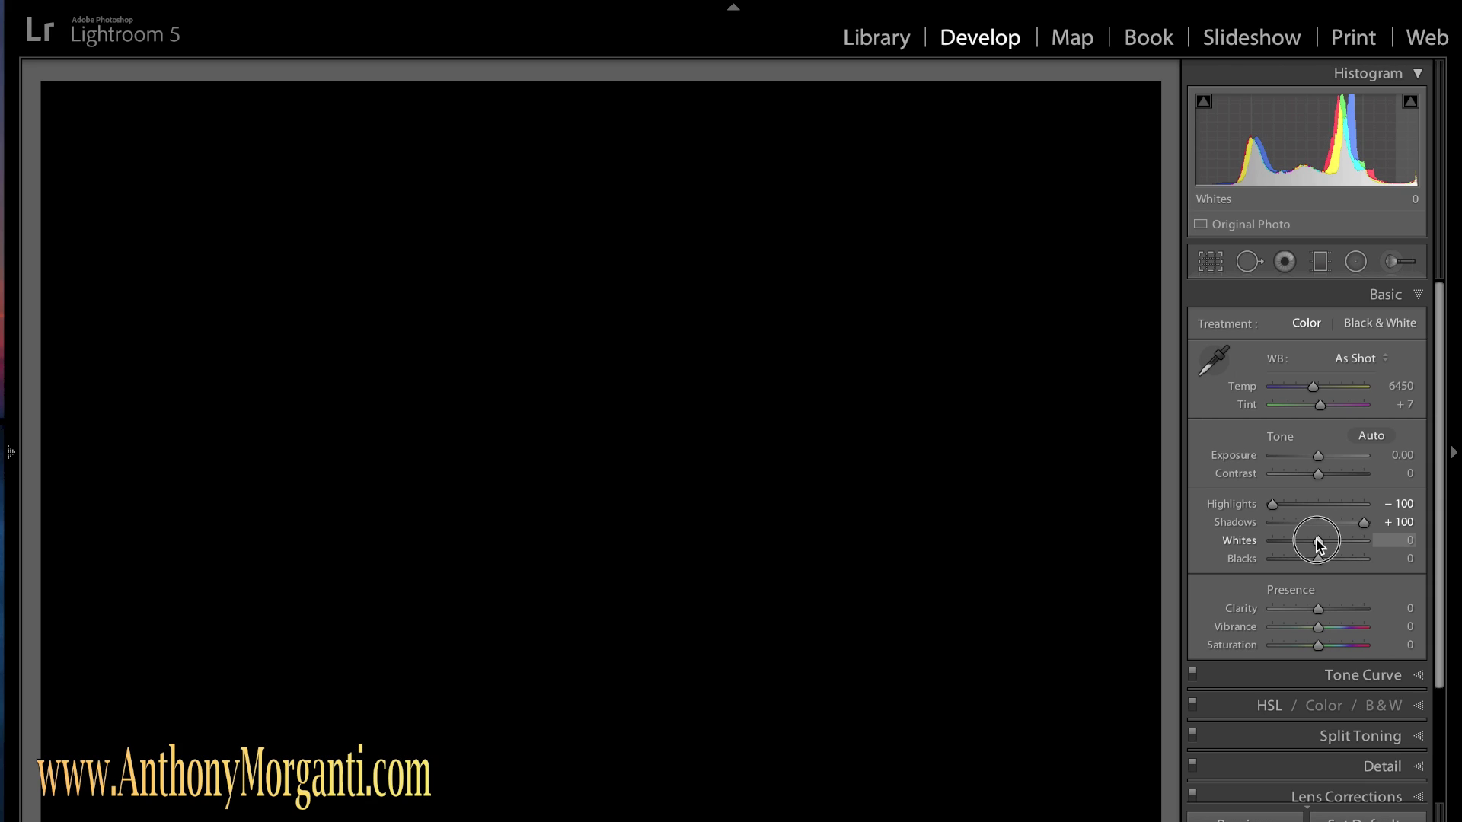
{"action": "left_click_drag", "start_coordinate": [1317, 539], "coordinate": [1316, 542]}
{"action": "left_click_drag", "start_coordinate": [1318, 543], "coordinate": [1322, 548]}
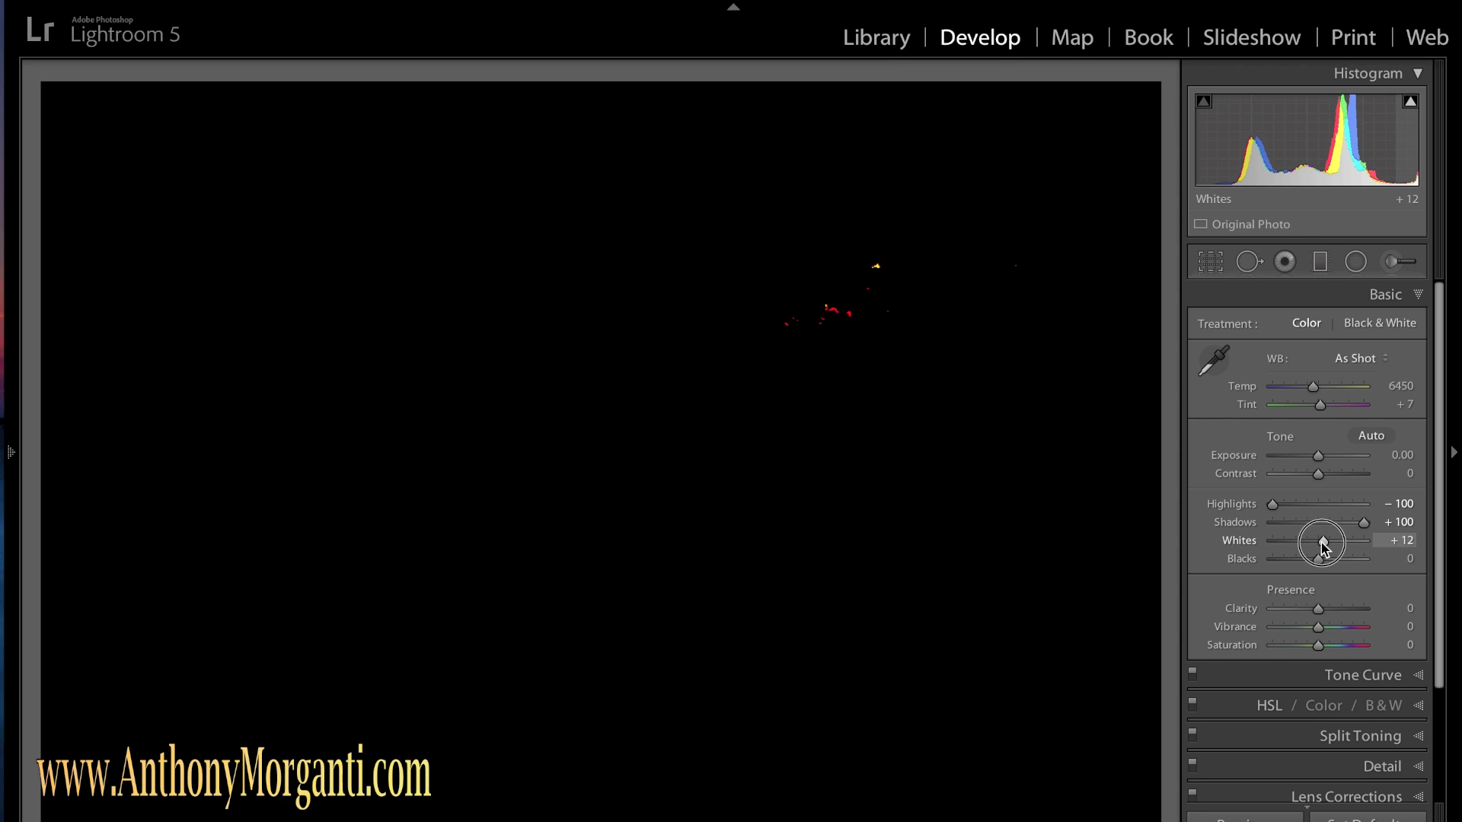
{"action": "left_click_drag", "start_coordinate": [1322, 547], "coordinate": [1322, 547]}
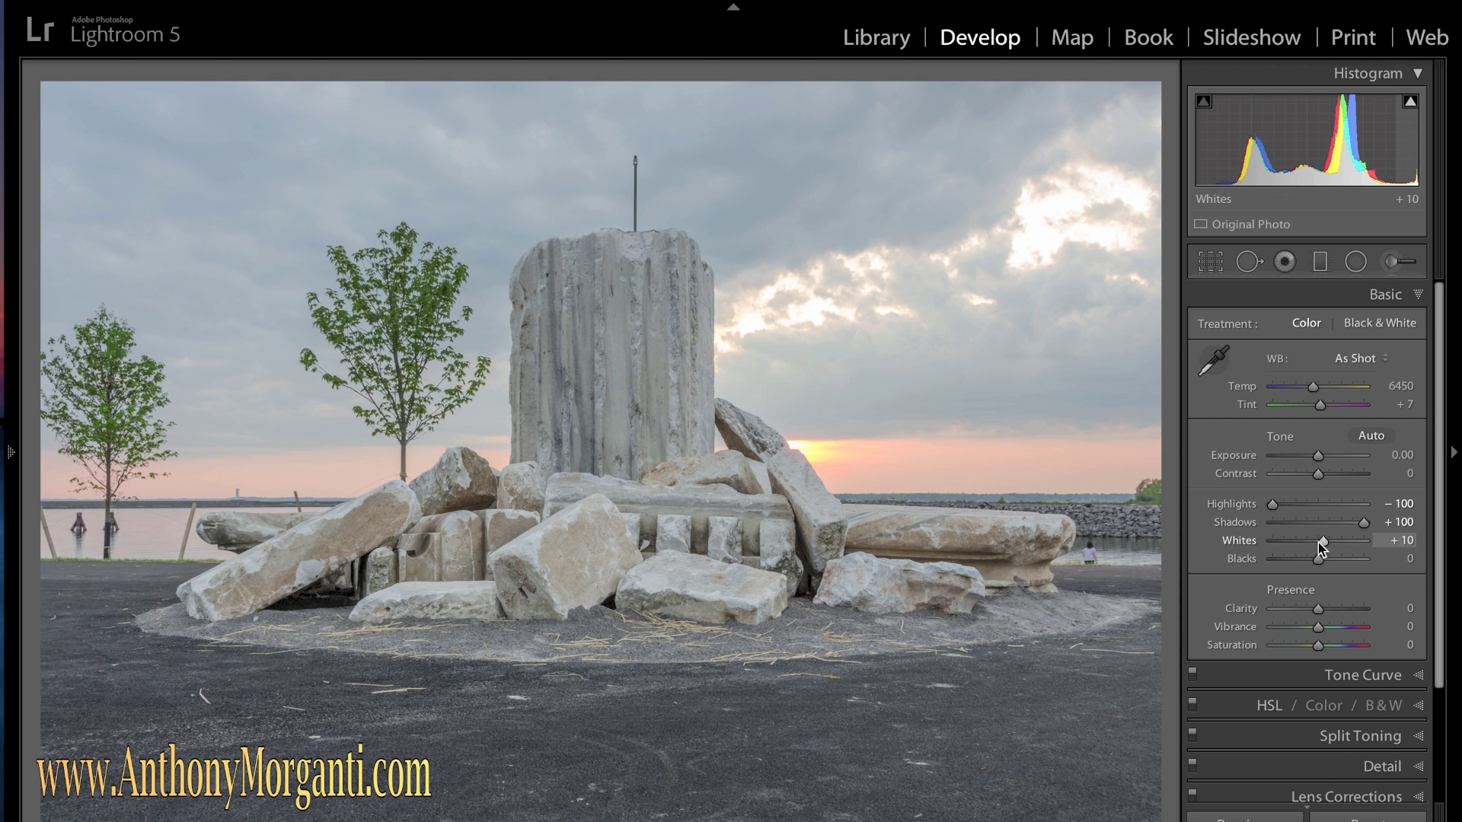
{"action": "key", "text": "alt"}
{"action": "mouse_move", "coordinate": [1324, 545]}
{"action": "left_mouse_down"}
{"action": "mouse_move", "coordinate": [1368, 545]}
{"action": "mouse_move", "coordinate": [1311, 543]}
{"action": "mouse_move", "coordinate": [1323, 547]}
{"action": "left_mouse_up"}
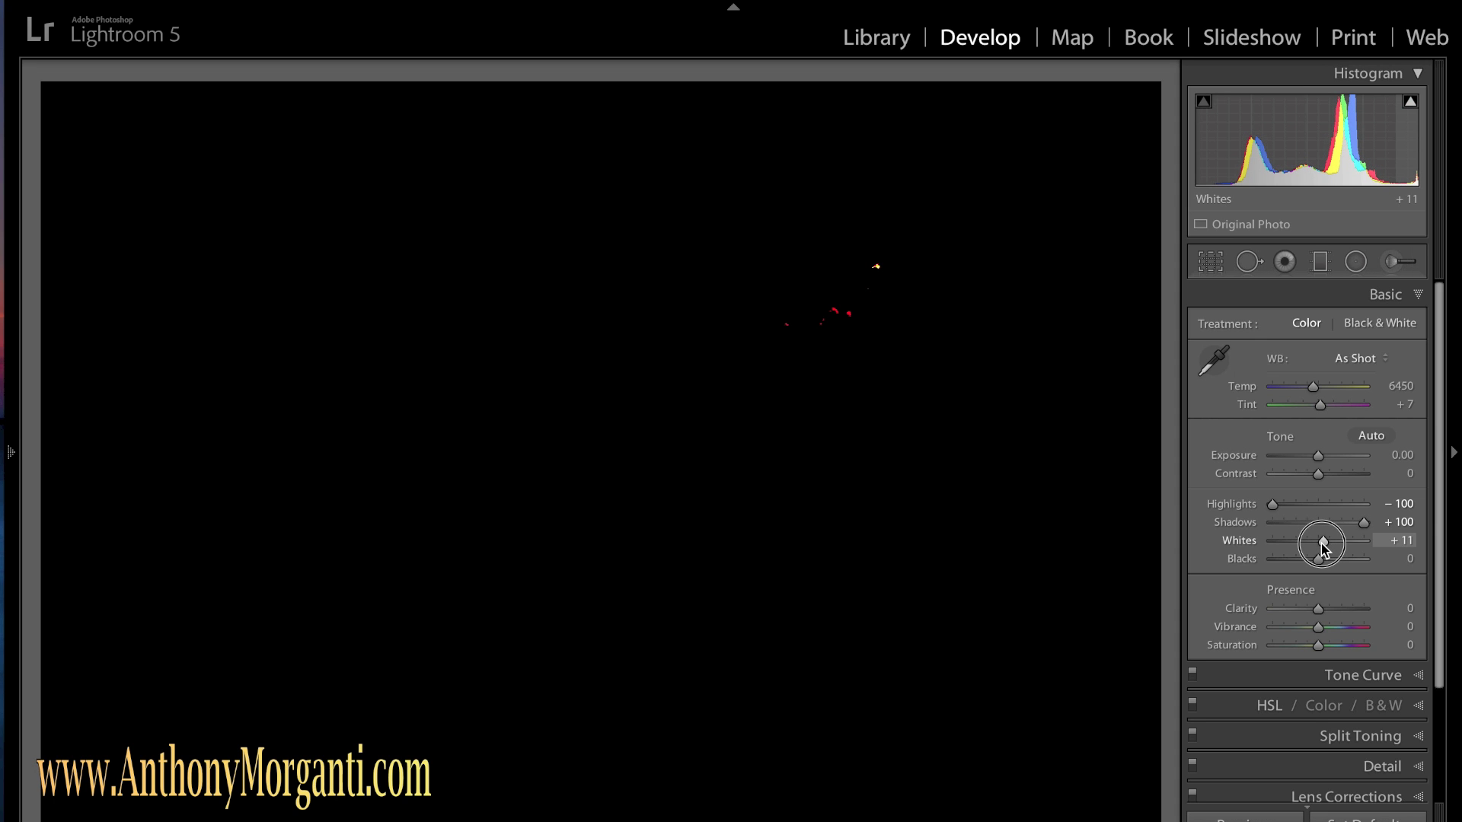
{"action": "left_click_drag", "start_coordinate": [1322, 546], "coordinate": [1323, 547]}
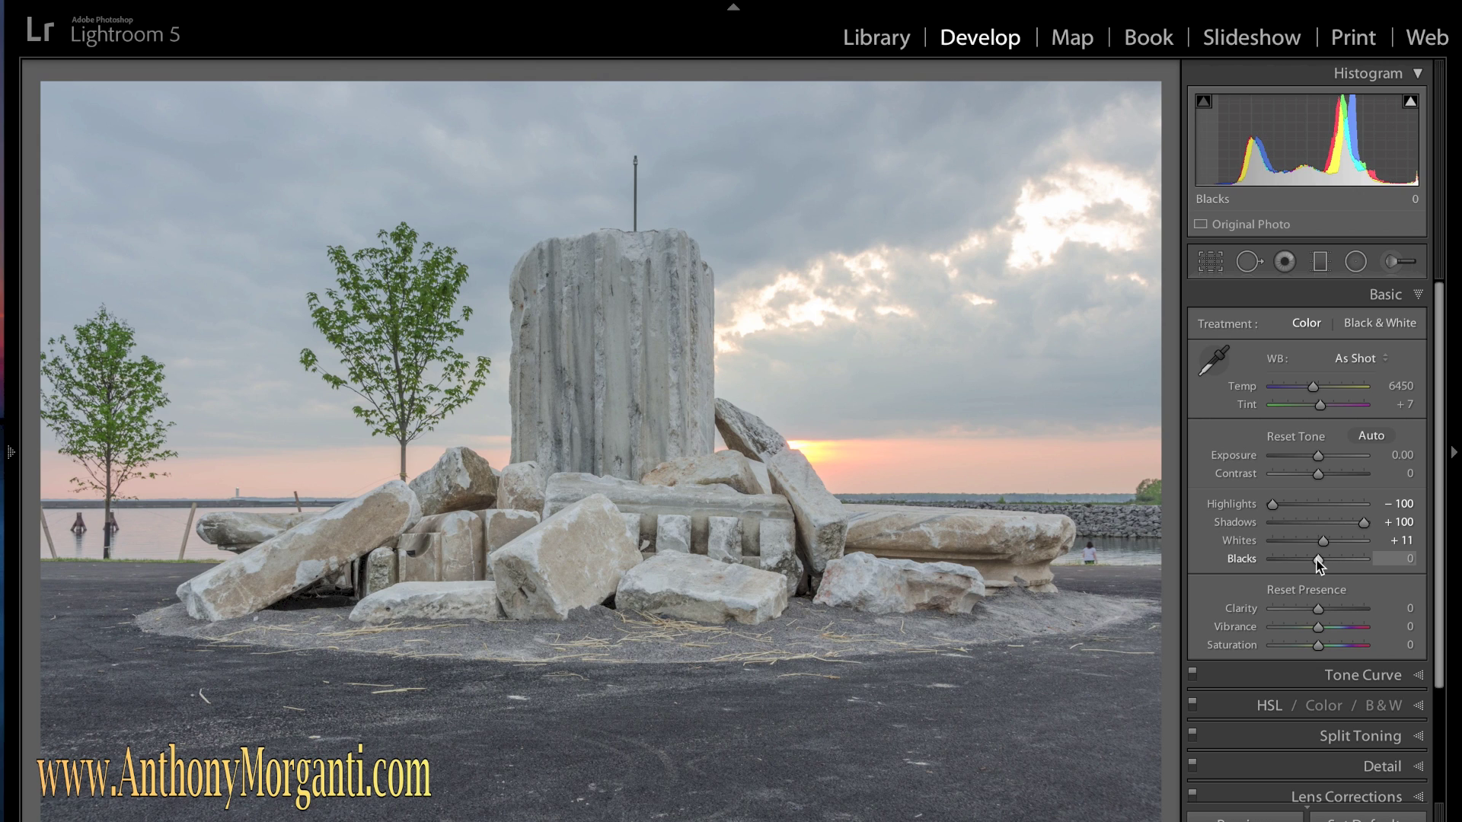
Step: Set Blacks to −76, using the clipping preview to judge the black point
{"action": "left_click_drag", "start_coordinate": [1319, 564], "coordinate": [1319, 564]}
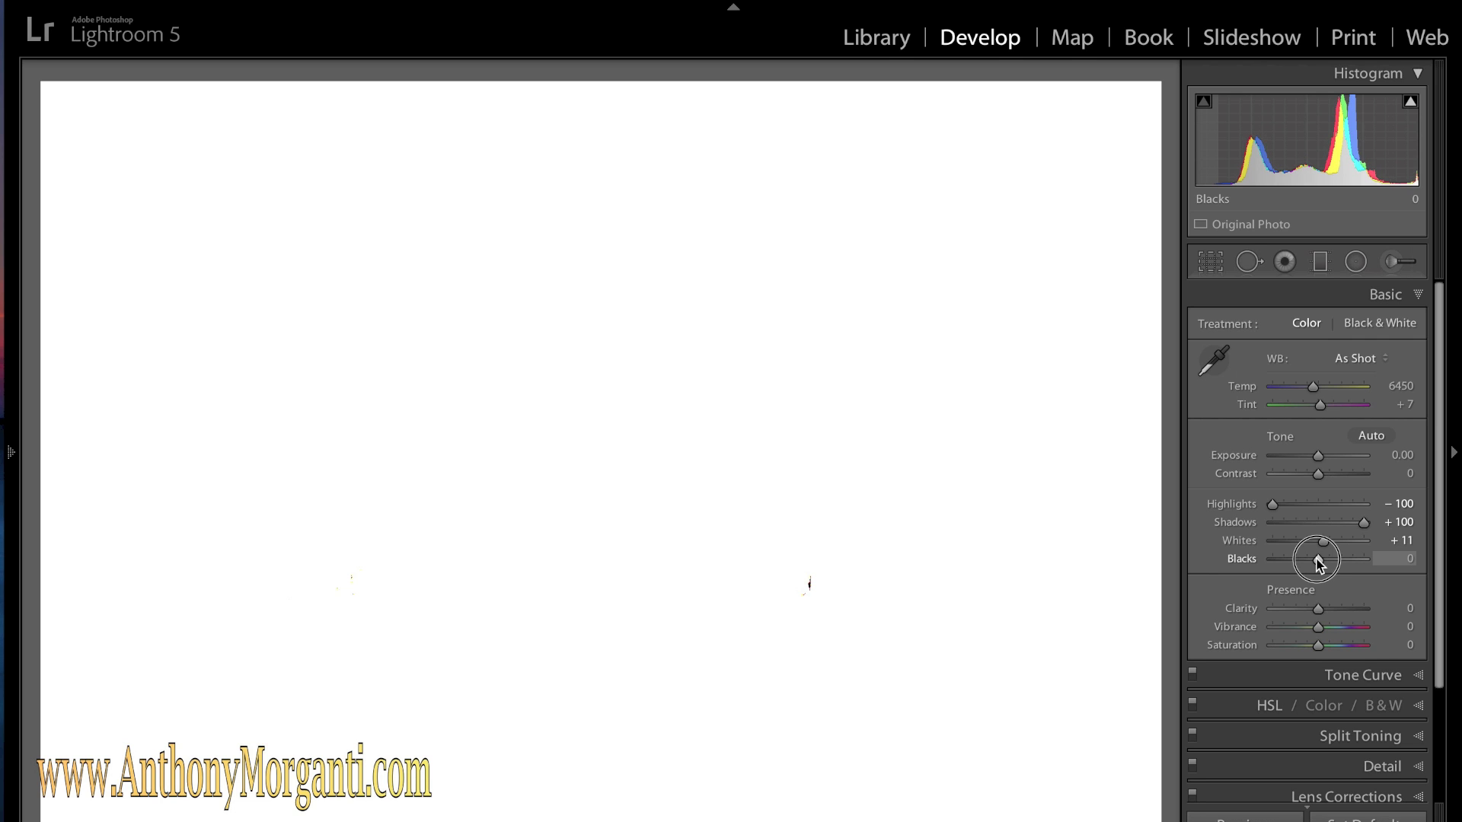
{"action": "left_click_drag", "start_coordinate": [1319, 563], "coordinate": [1286, 561]}
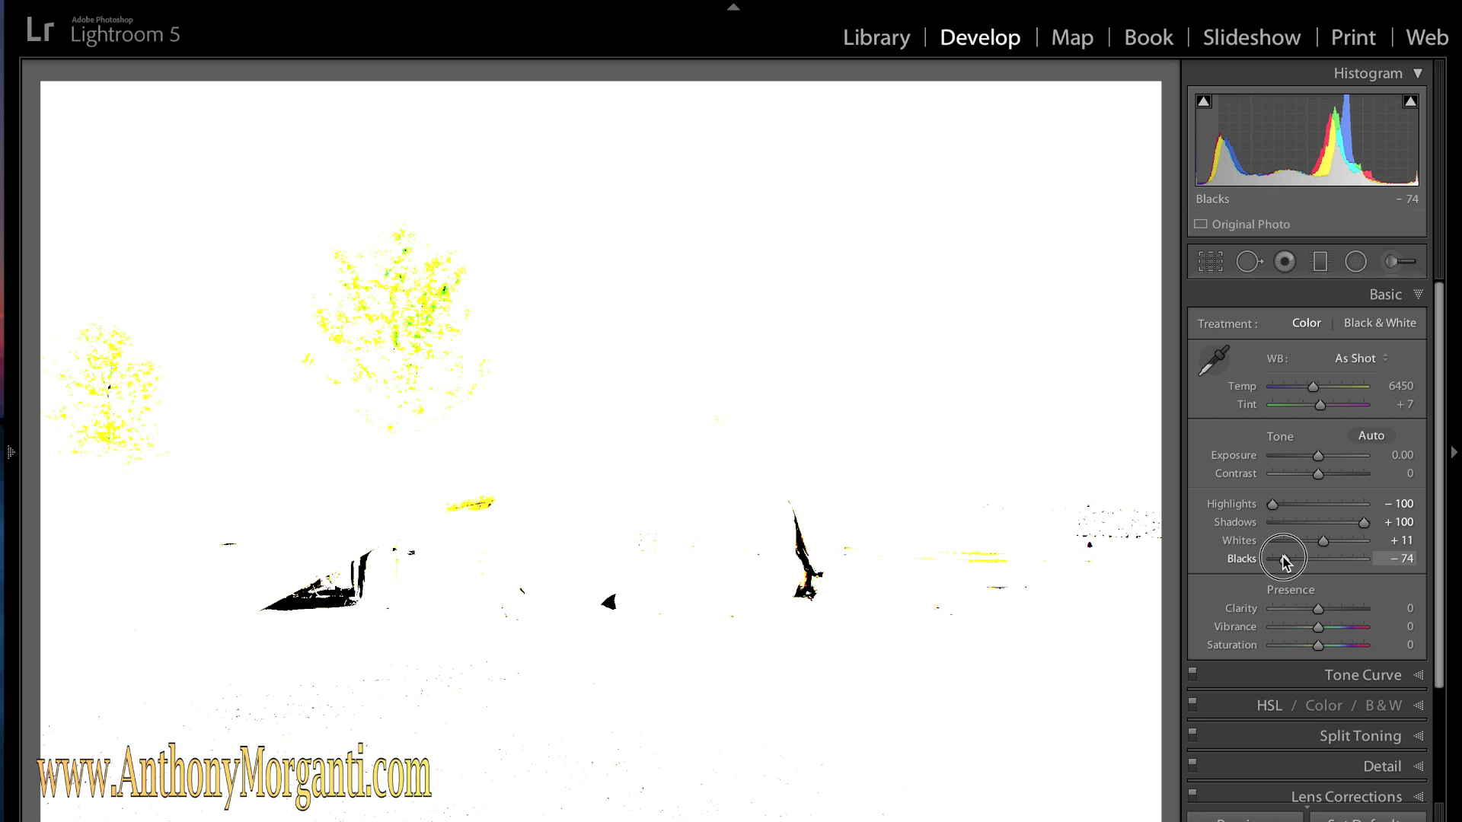
{"action": "left_click_drag", "start_coordinate": [1286, 562], "coordinate": [1284, 562]}
{"action": "left_click_drag", "start_coordinate": [1284, 561], "coordinate": [1324, 547]}
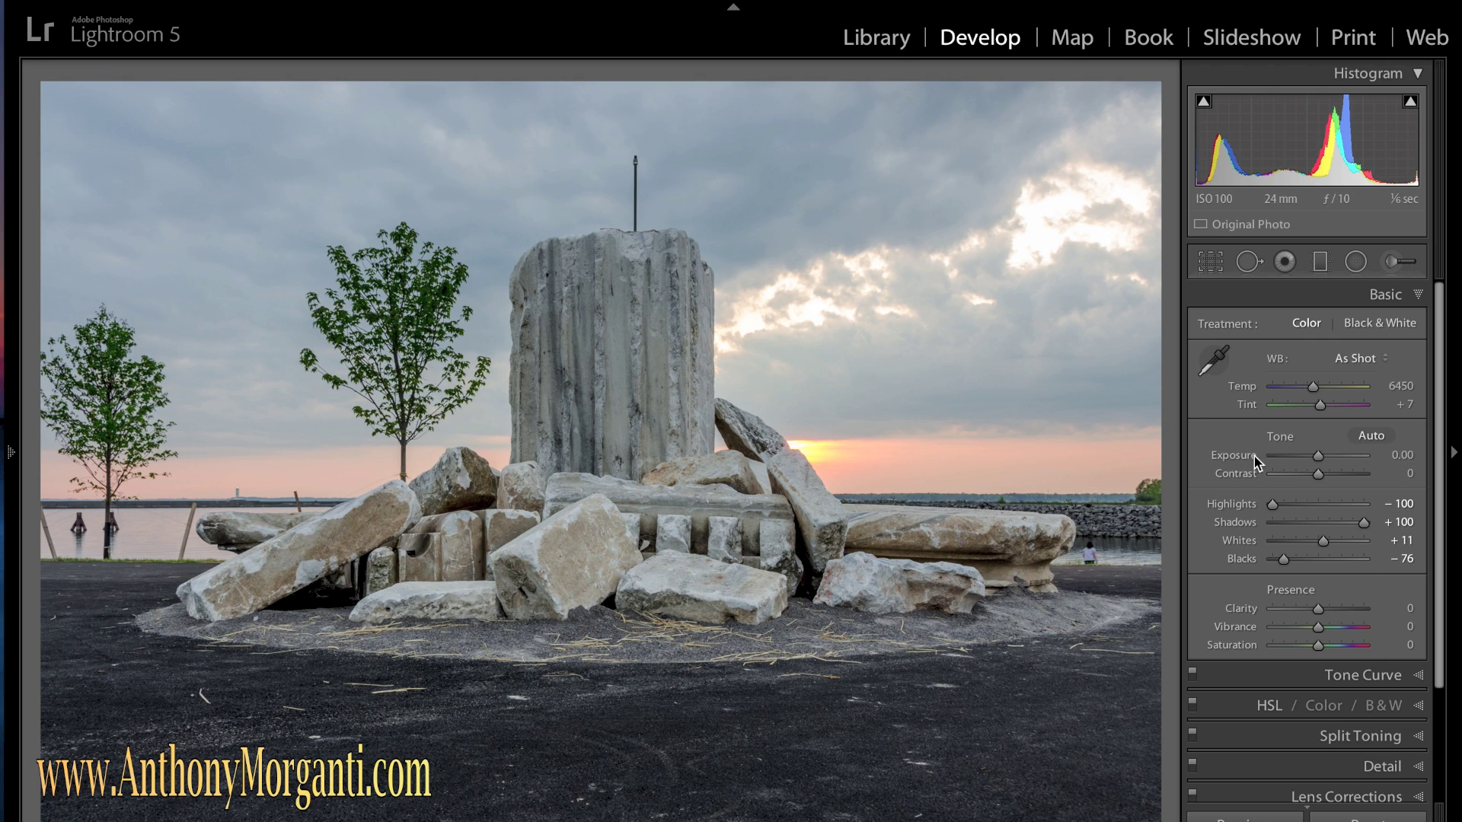
Step: Set Contrast to +18, and try a brighter Exposure before resetting it to 0.00
{"action": "left_click", "coordinate": [1320, 474]}
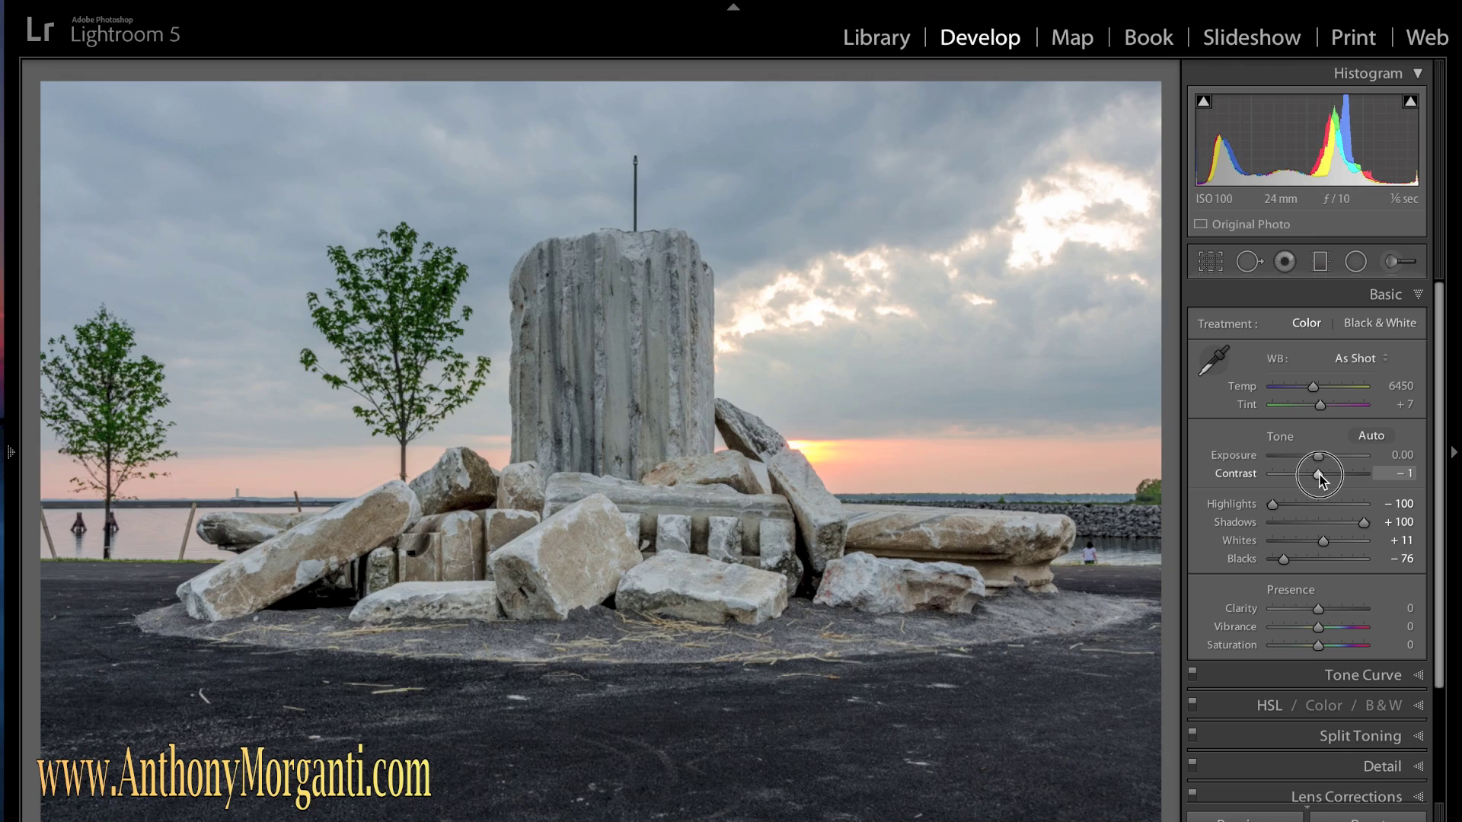
{"action": "mouse_move", "coordinate": [1323, 474]}
{"action": "left_mouse_down"}
{"action": "mouse_move", "coordinate": [1375, 483]}
{"action": "mouse_move", "coordinate": [1254, 474]}
{"action": "mouse_move", "coordinate": [1328, 479]}
{"action": "left_mouse_up"}
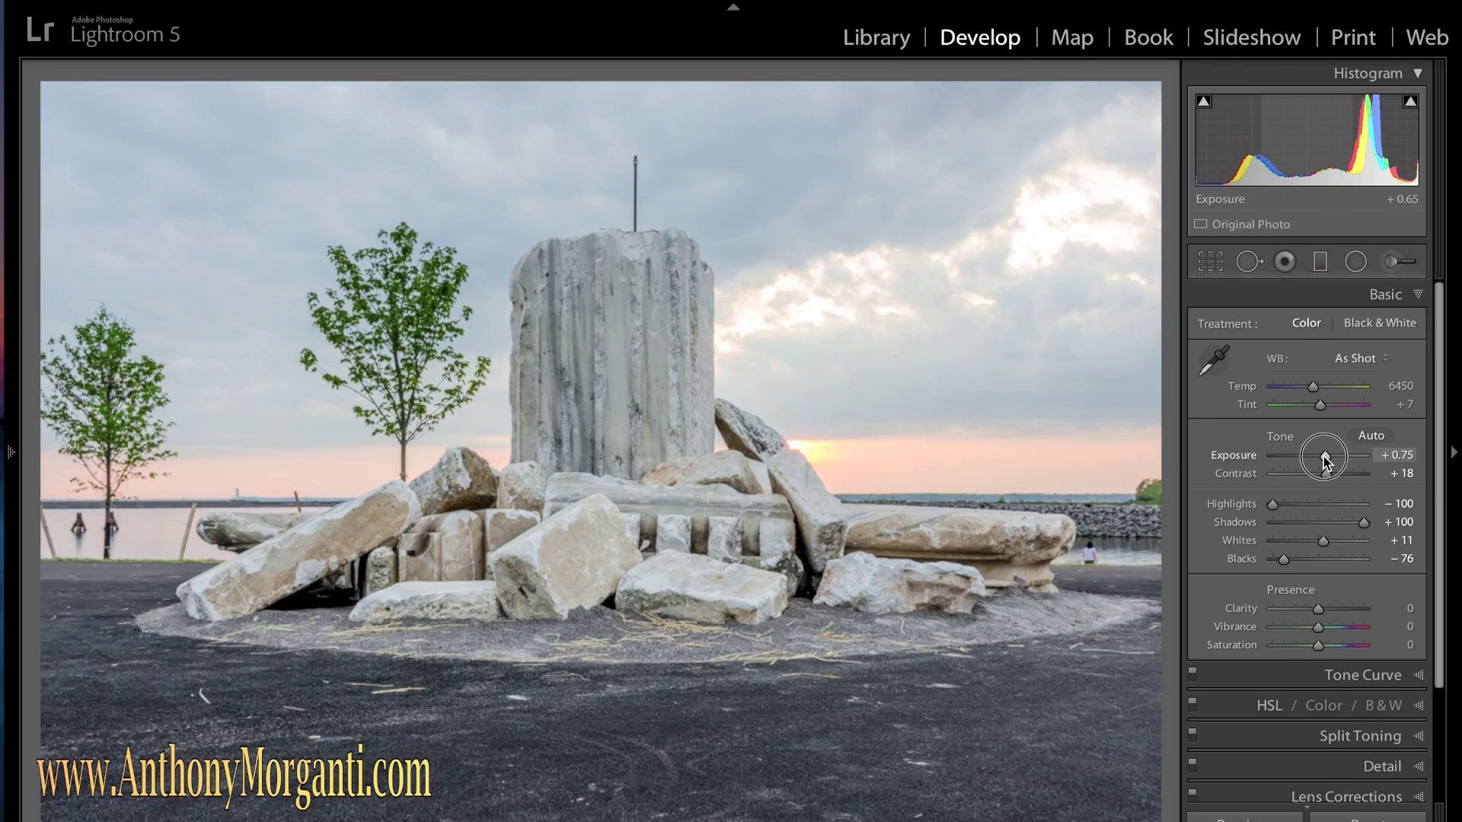
{"action": "double_click", "coordinate": [1321, 456]}
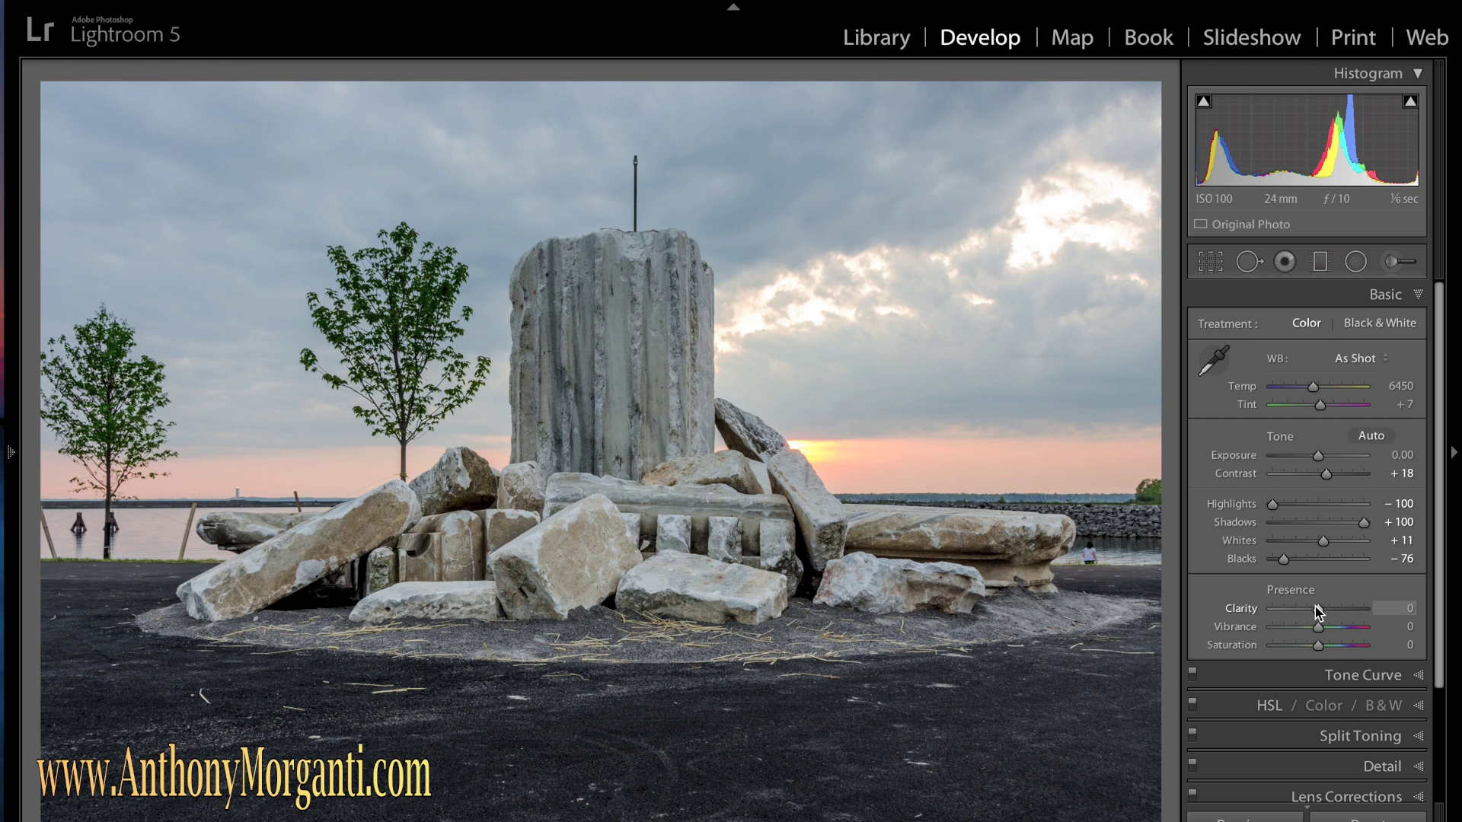
Step: Set Clarity to +30
{"action": "mouse_move", "coordinate": [1317, 609]}
{"action": "left_mouse_down"}
{"action": "mouse_move", "coordinate": [1355, 611]}
{"action": "mouse_move", "coordinate": [1282, 606]}
{"action": "mouse_move", "coordinate": [1318, 610]}
{"action": "left_mouse_up"}
{"action": "left_click_drag", "start_coordinate": [1321, 610], "coordinate": [1331, 610]}
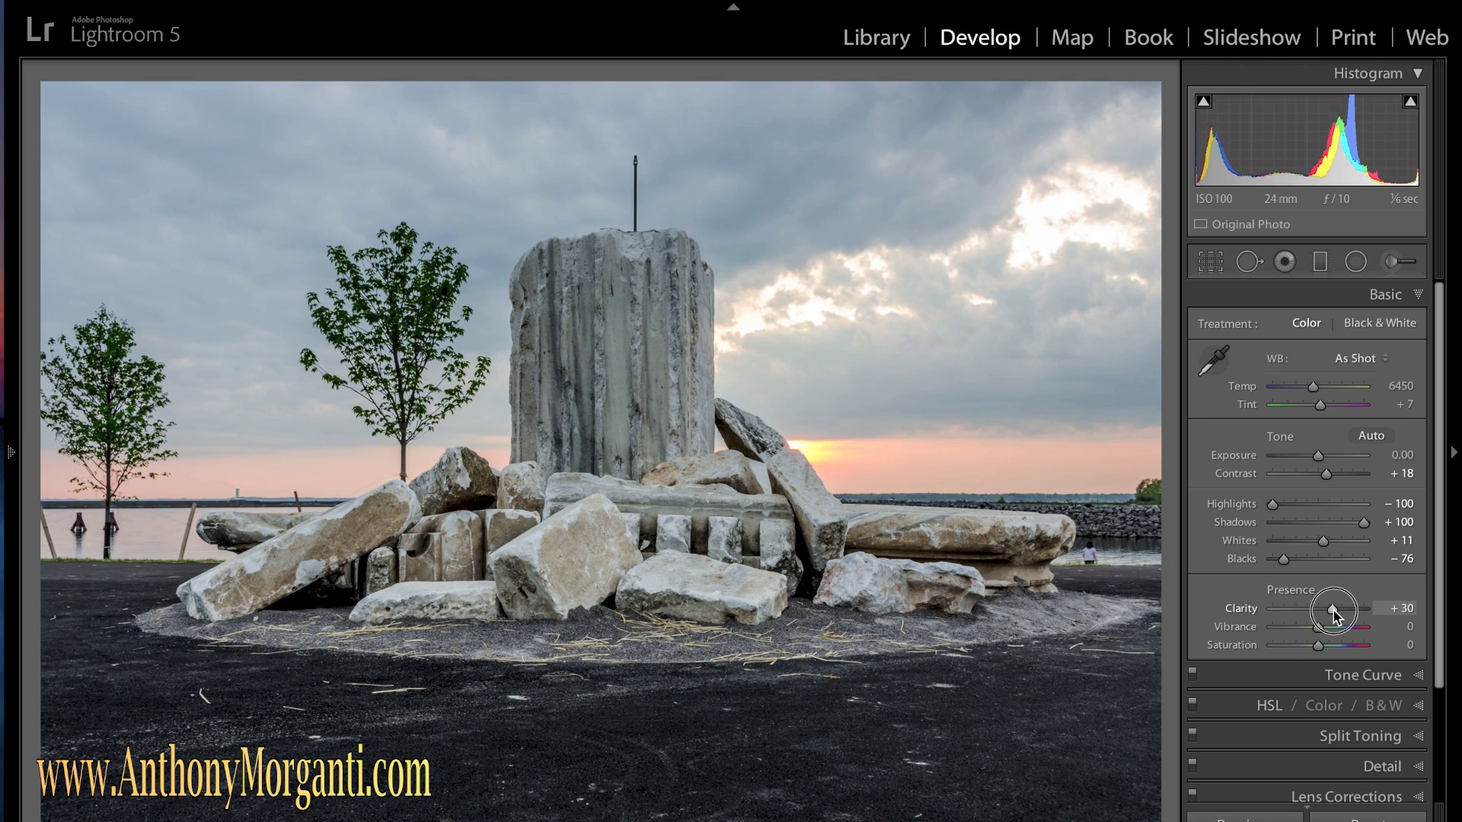
{"action": "left_click_drag", "start_coordinate": [1332, 611], "coordinate": [1334, 610]}
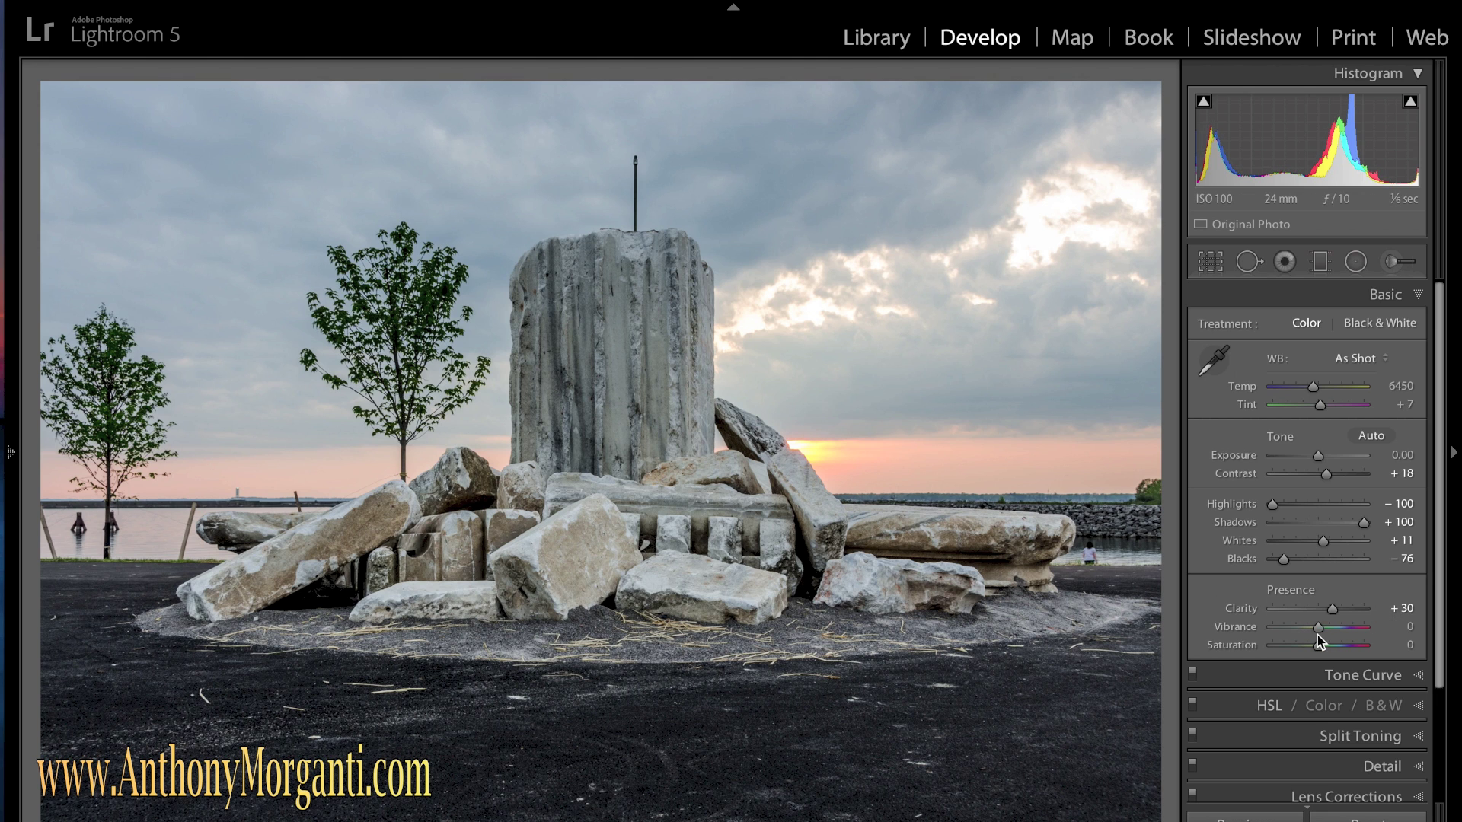
Step: Set Vibrance to +12, and try a small Saturation boost before returning it to 0
{"action": "left_click_drag", "start_coordinate": [1321, 628], "coordinate": [1325, 635]}
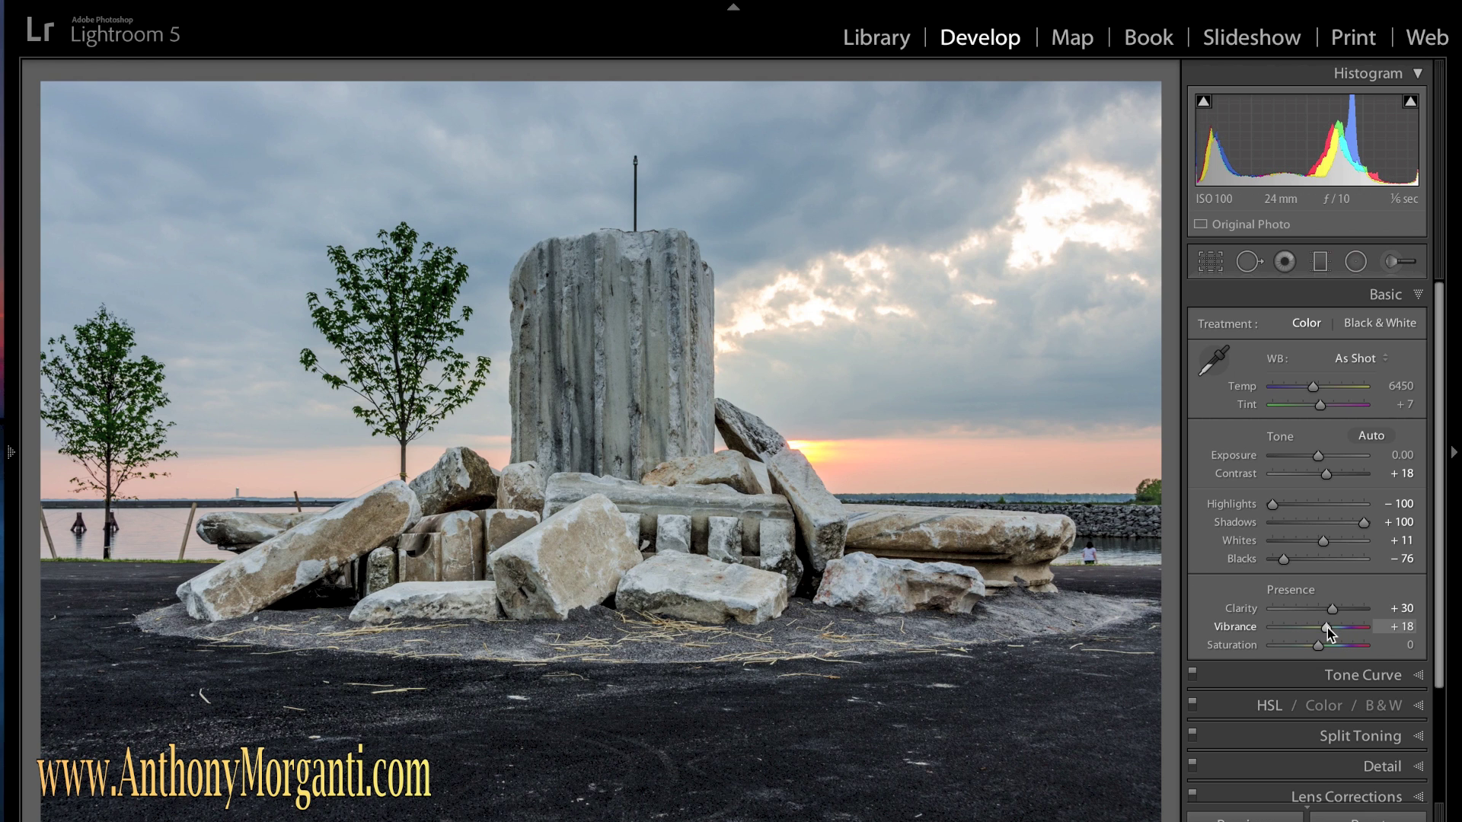
{"action": "mouse_move", "coordinate": [1327, 627]}
{"action": "left_mouse_down"}
{"action": "mouse_move", "coordinate": [1358, 633]}
{"action": "mouse_move", "coordinate": [1254, 620]}
{"action": "mouse_move", "coordinate": [1323, 629]}
{"action": "left_mouse_up"}
{"action": "left_click_drag", "start_coordinate": [1319, 653], "coordinate": [1323, 652]}
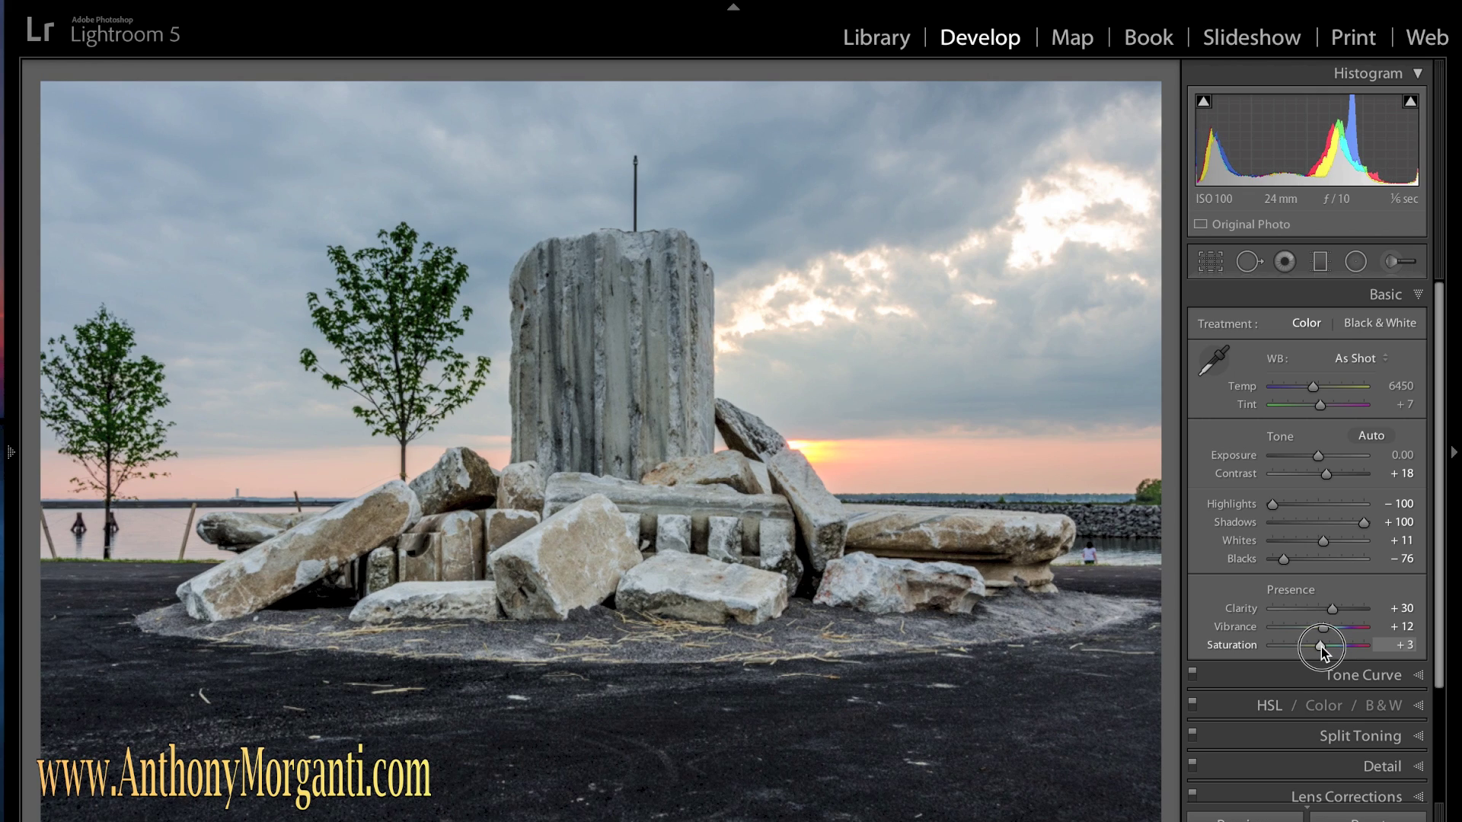
{"action": "left_click_drag", "start_coordinate": [1322, 650], "coordinate": [1318, 650]}
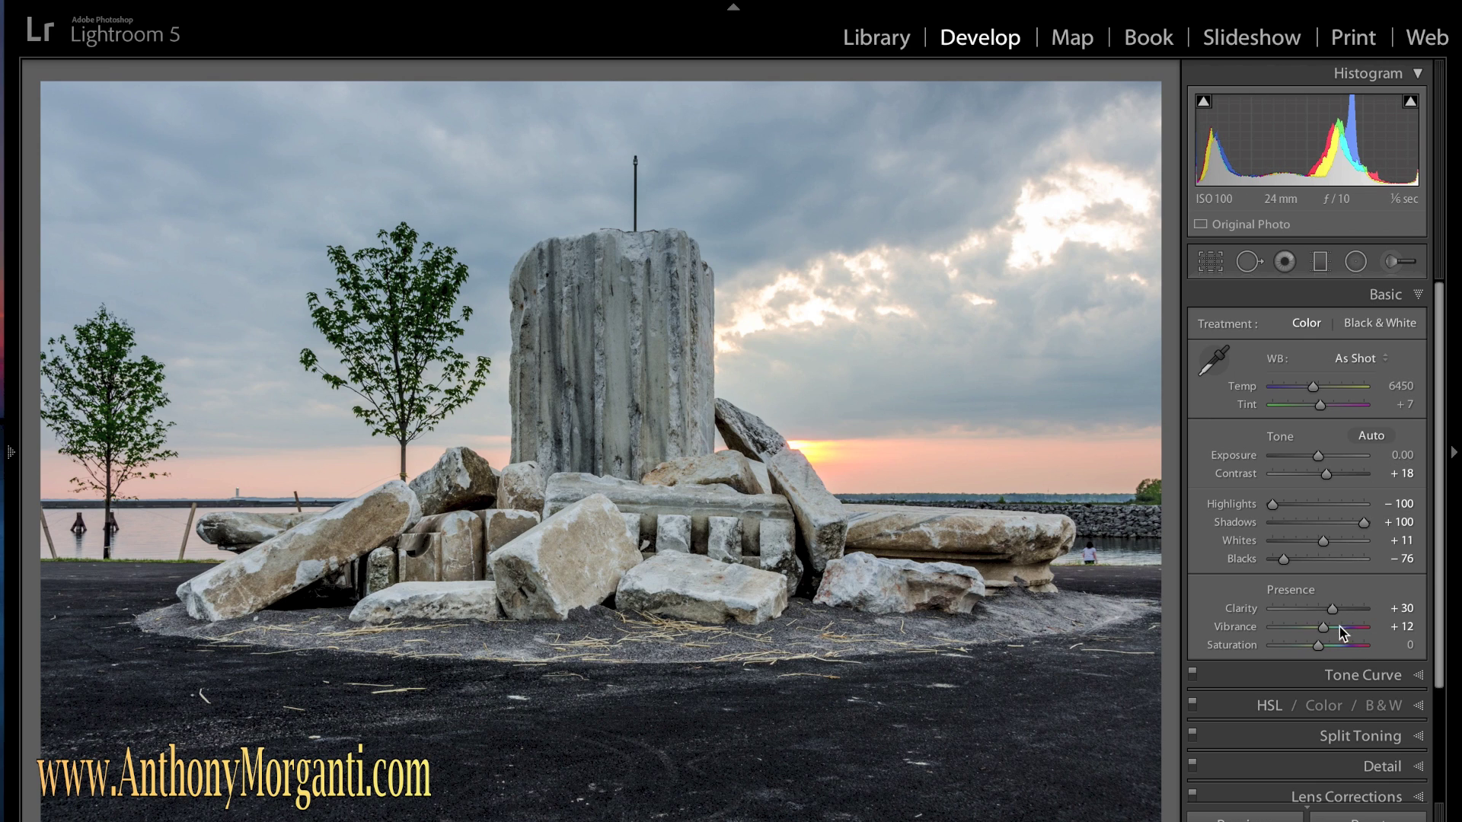
Step: Switch from the Basic adjustments to the Tone Curve and raise its Lights region to +8
{"action": "left_click", "coordinate": [1418, 300]}
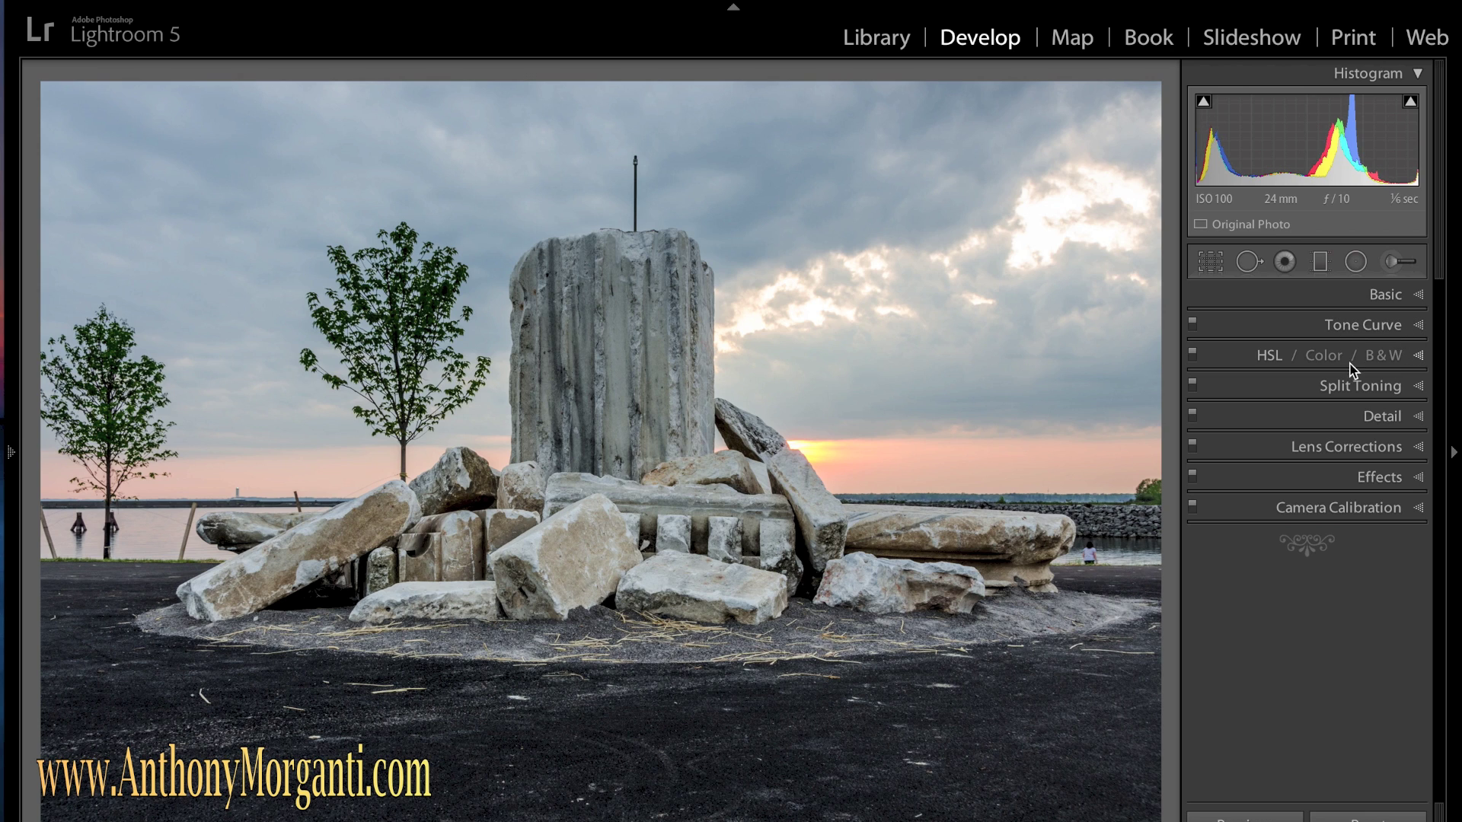
{"action": "left_click", "coordinate": [1419, 326]}
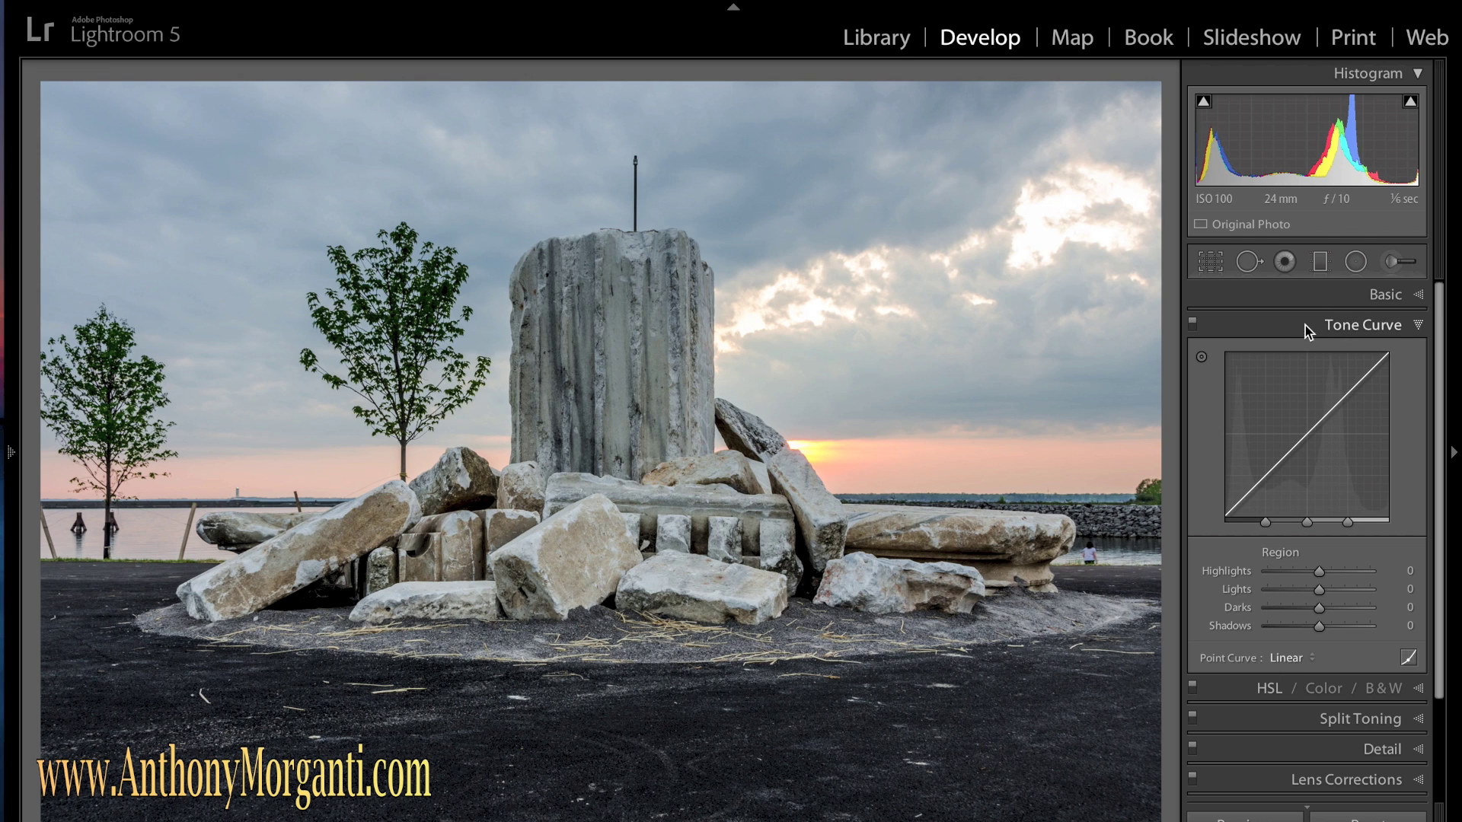
{"action": "mouse_move", "coordinate": [1313, 447]}
{"action": "left_mouse_down"}
{"action": "mouse_move", "coordinate": [1312, 411]}
{"action": "mouse_move", "coordinate": [1300, 441]}
{"action": "left_mouse_up"}
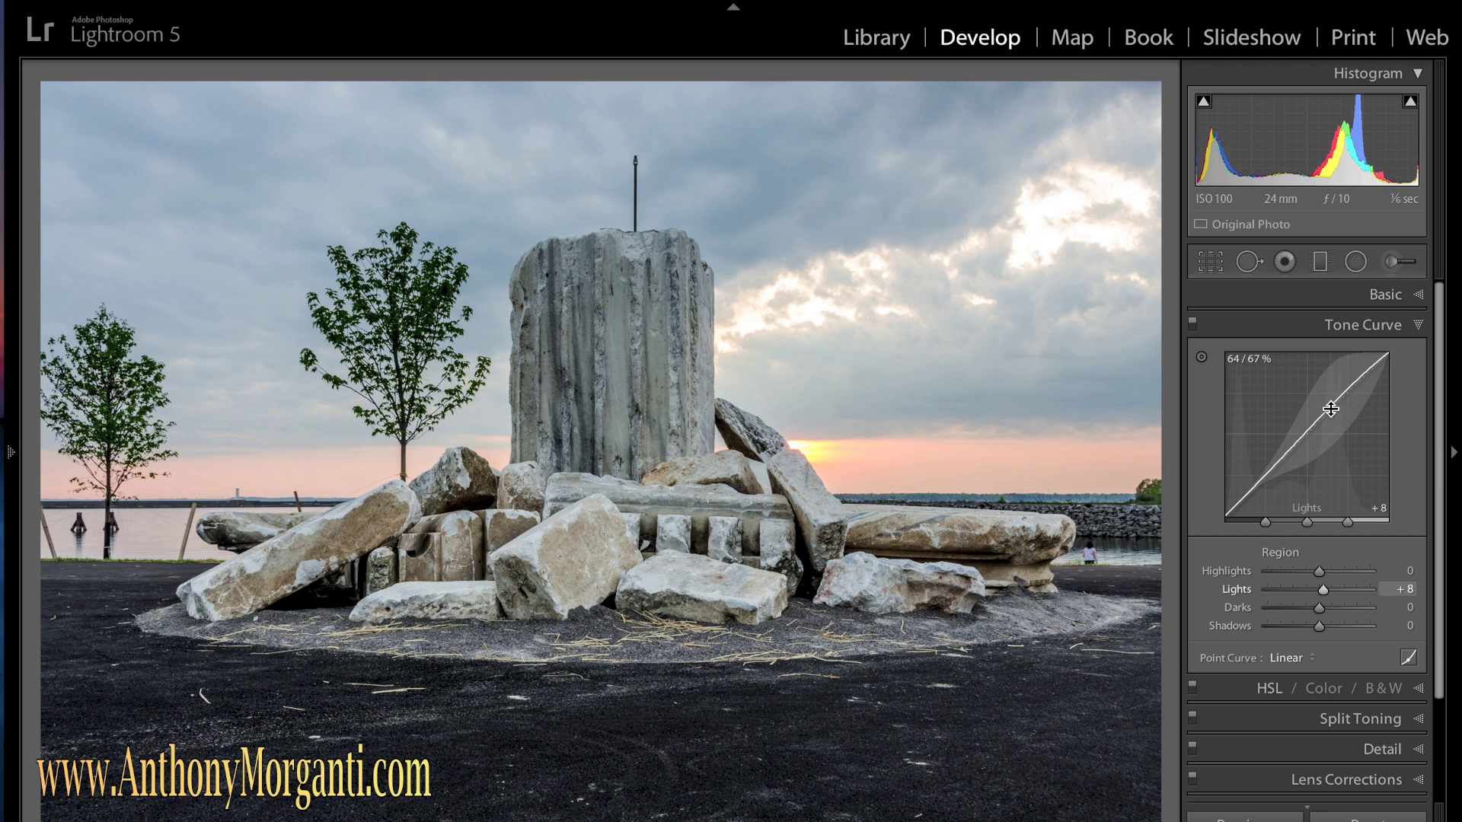
Step: Reset the Tone Curve's Lights region to 0 and switch to the HSL / Color / B&W adjustments
{"action": "double_click", "coordinate": [1241, 590]}
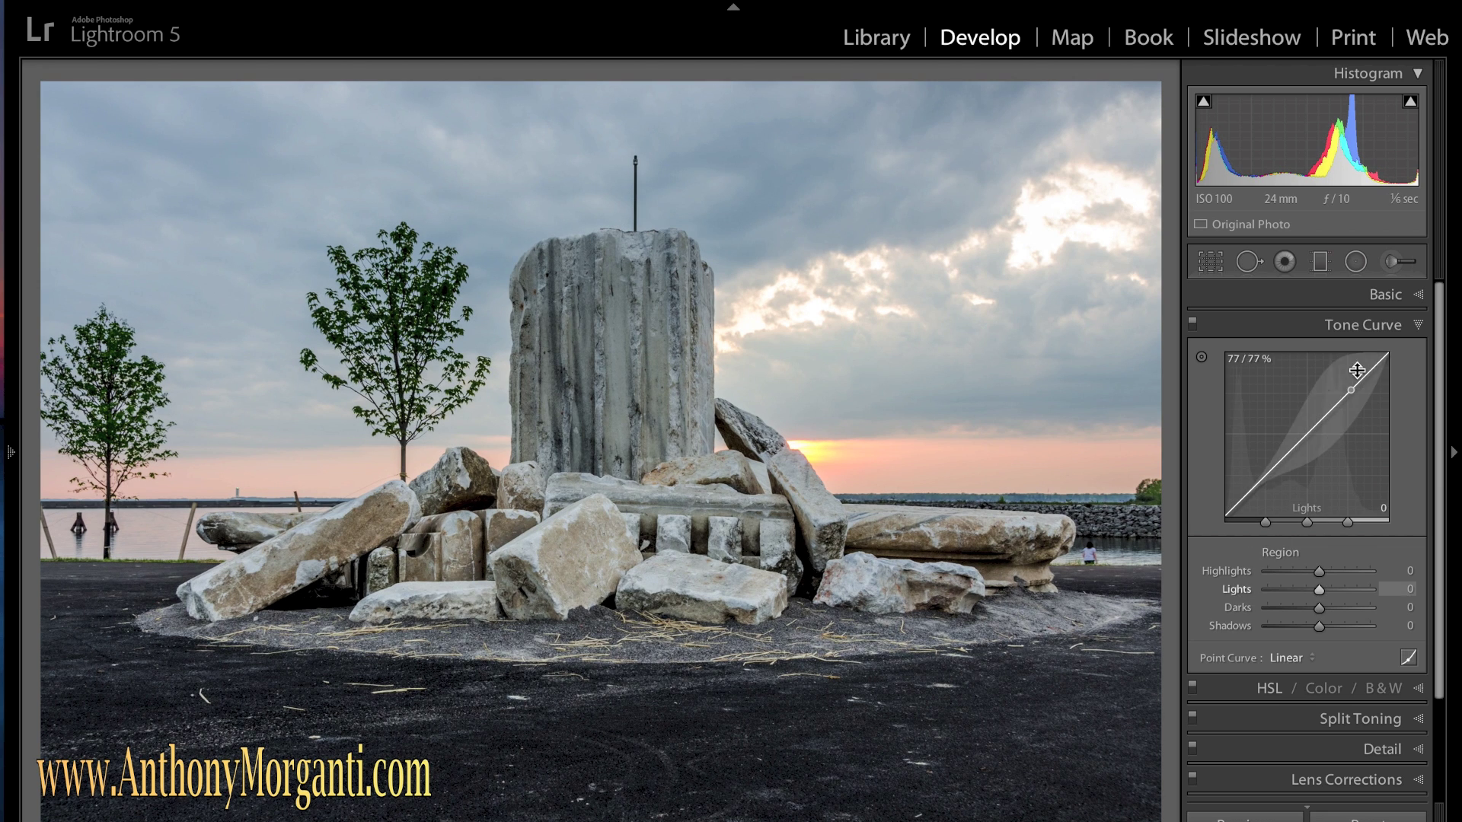
{"action": "left_click", "coordinate": [1419, 326]}
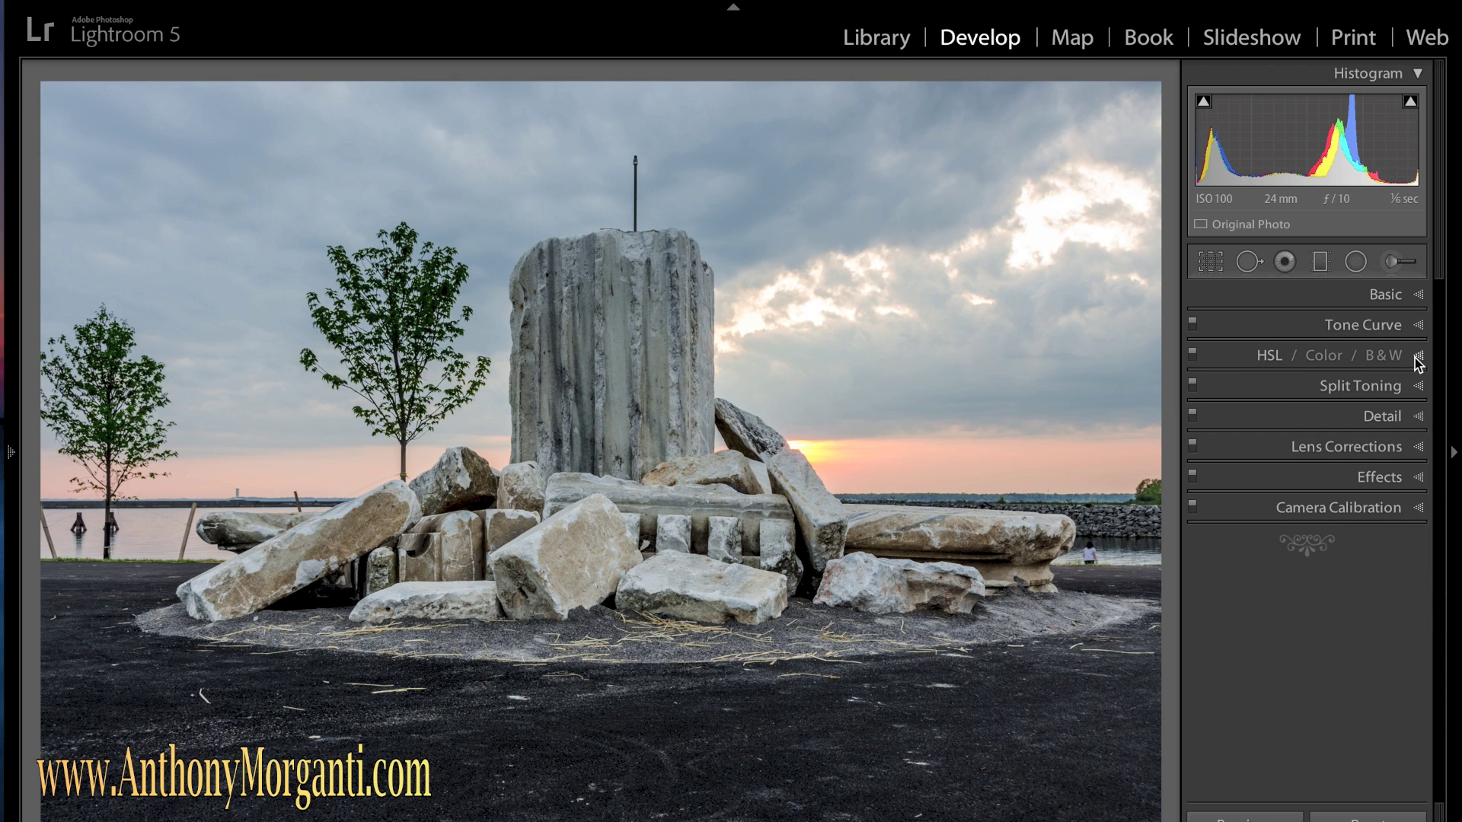
{"action": "left_click", "coordinate": [1417, 357]}
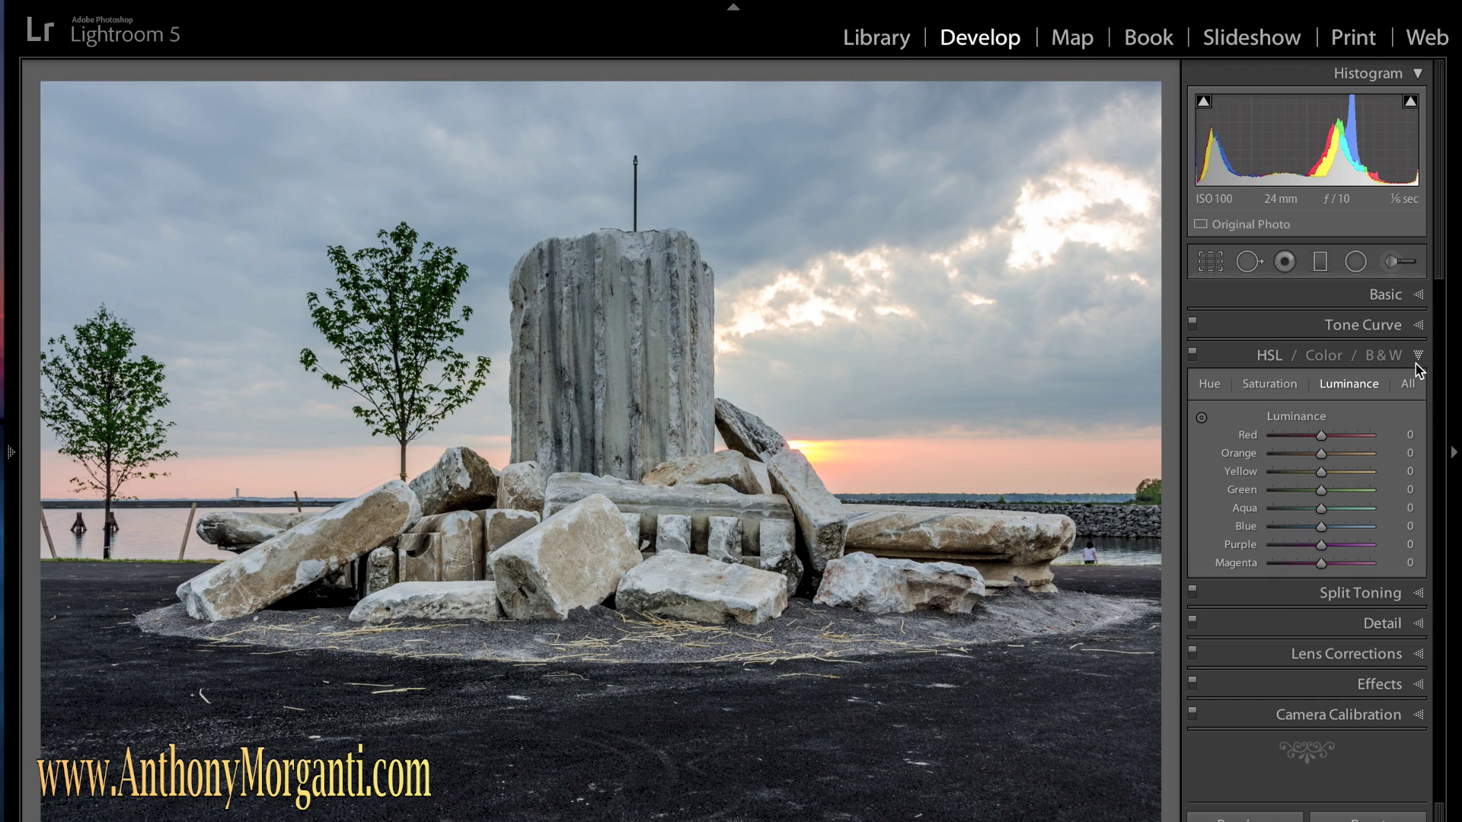
Step: Try the Hue view, the individual color controls and the Black & White Mix before returning to the HSL mode
{"action": "left_click", "coordinate": [1210, 385]}
{"action": "left_click", "coordinate": [1326, 356]}
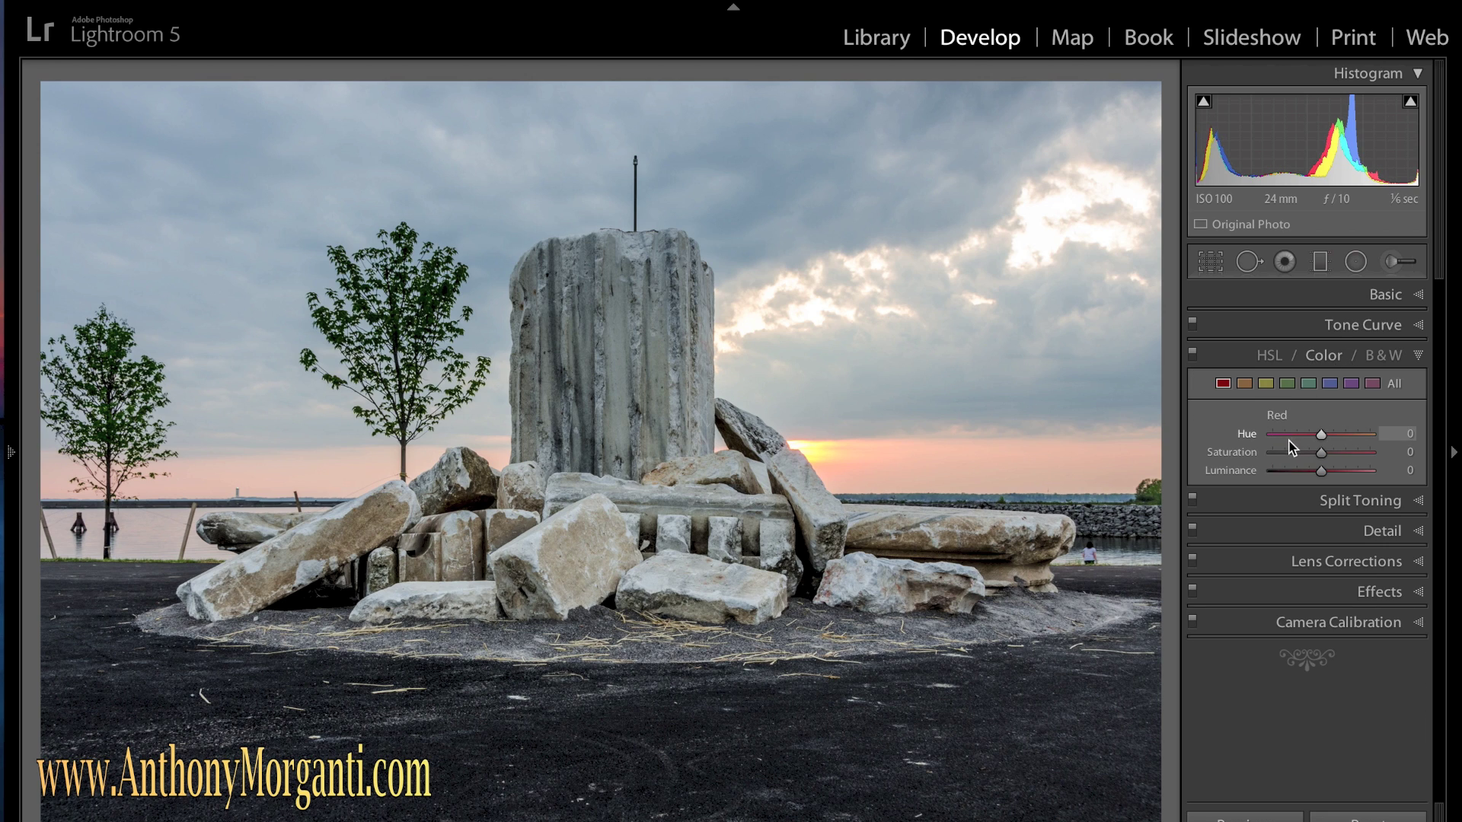
{"action": "left_click", "coordinate": [1247, 385]}
{"action": "left_click", "coordinate": [1265, 385]}
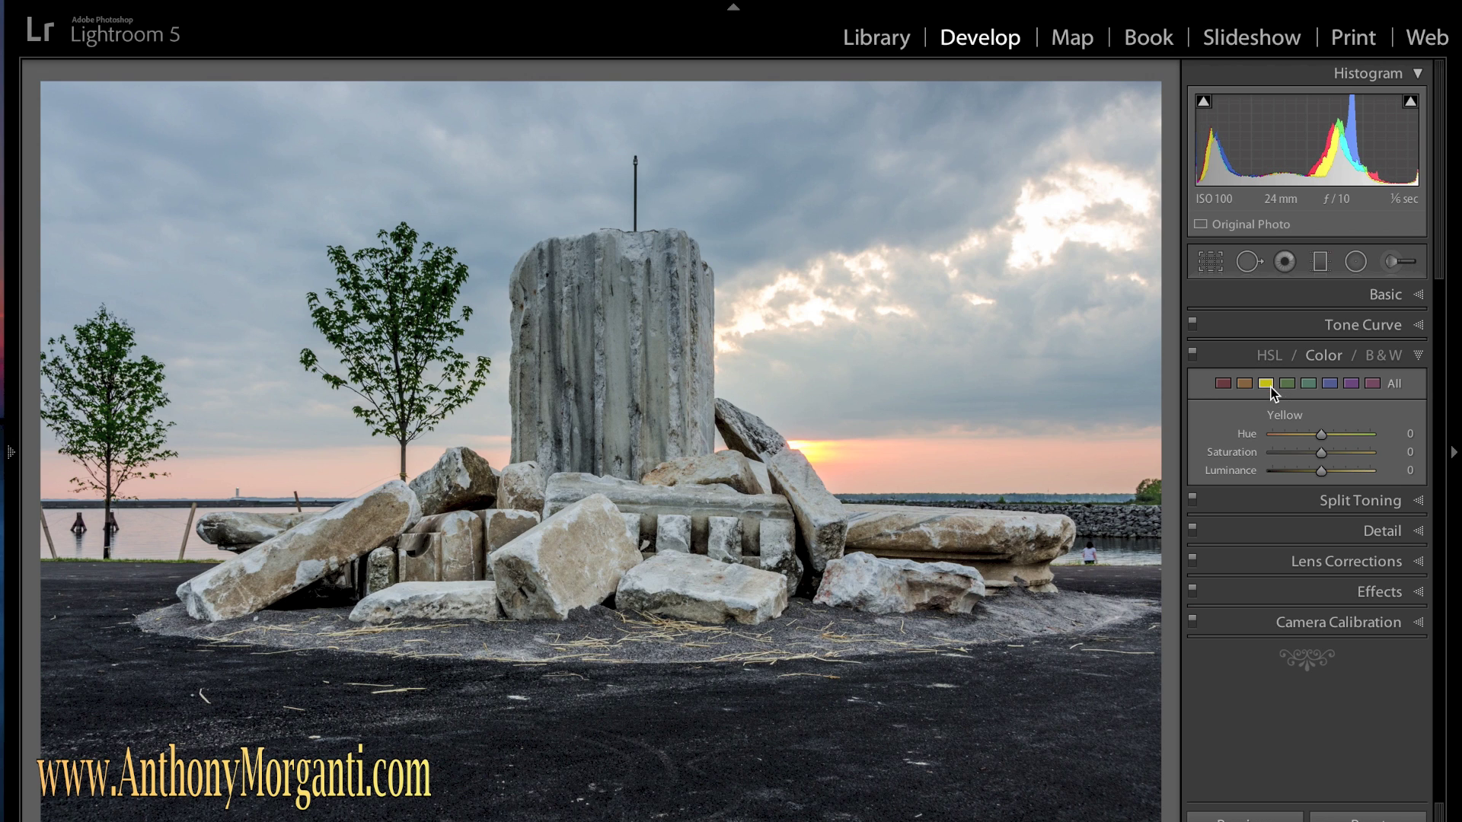
{"action": "left_click", "coordinate": [1231, 384]}
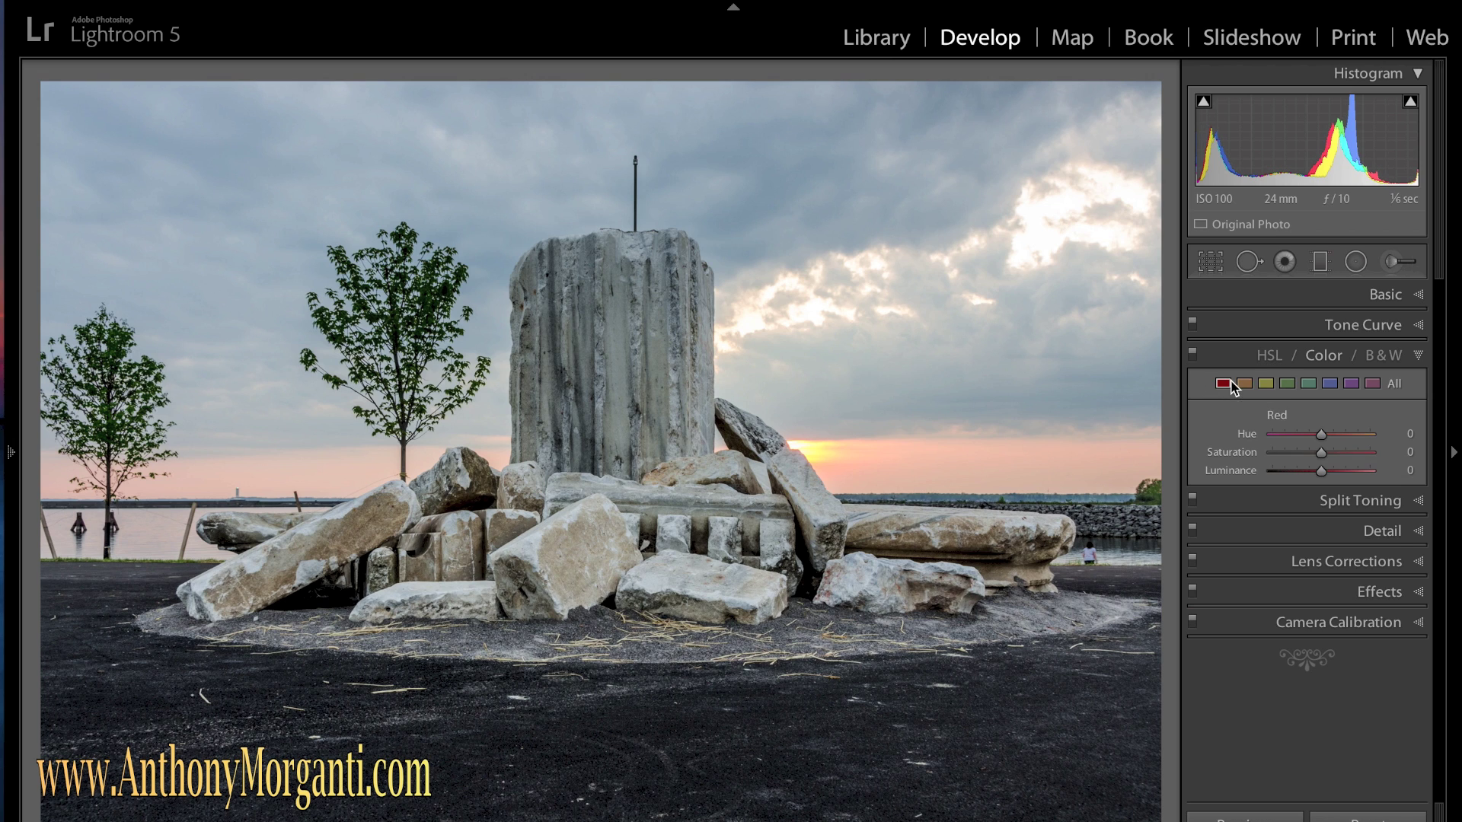
{"action": "left_click", "coordinate": [1374, 358]}
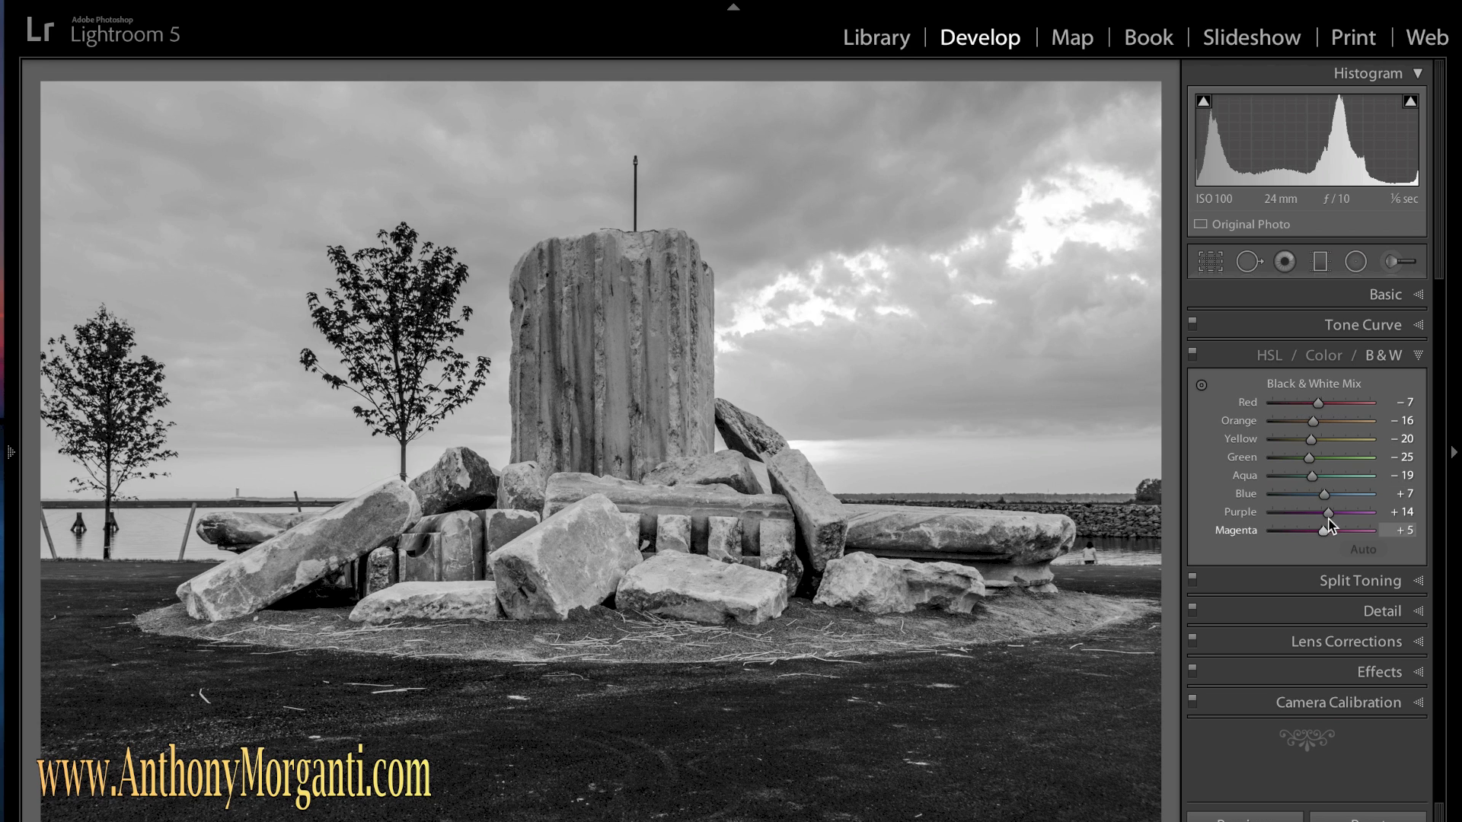
{"action": "left_click", "coordinate": [1270, 360]}
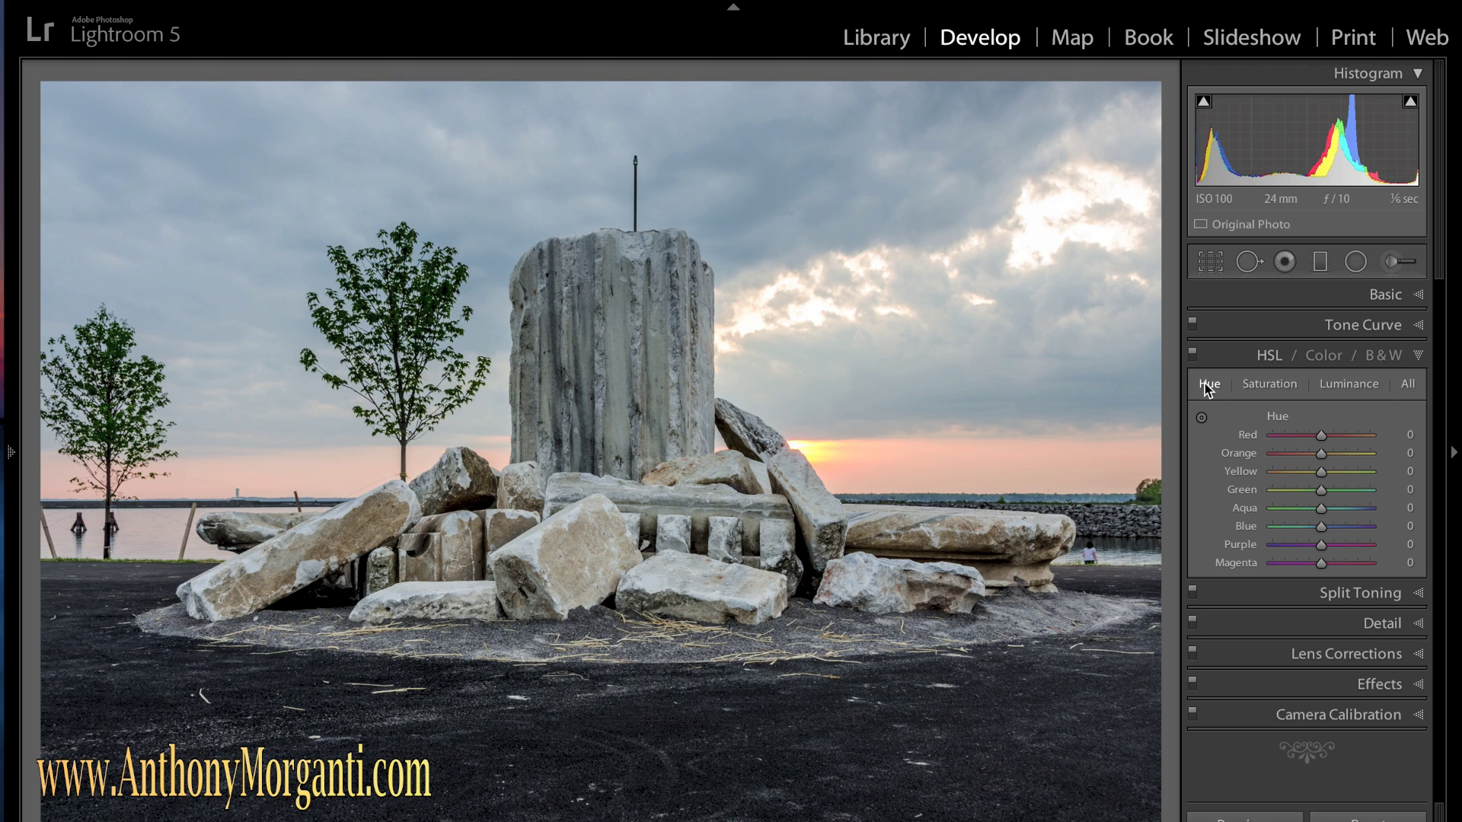
Step: Set the HSL Saturation of Orange to +37, Yellow to +25 and Blue to +49
{"action": "left_click", "coordinate": [1282, 387]}
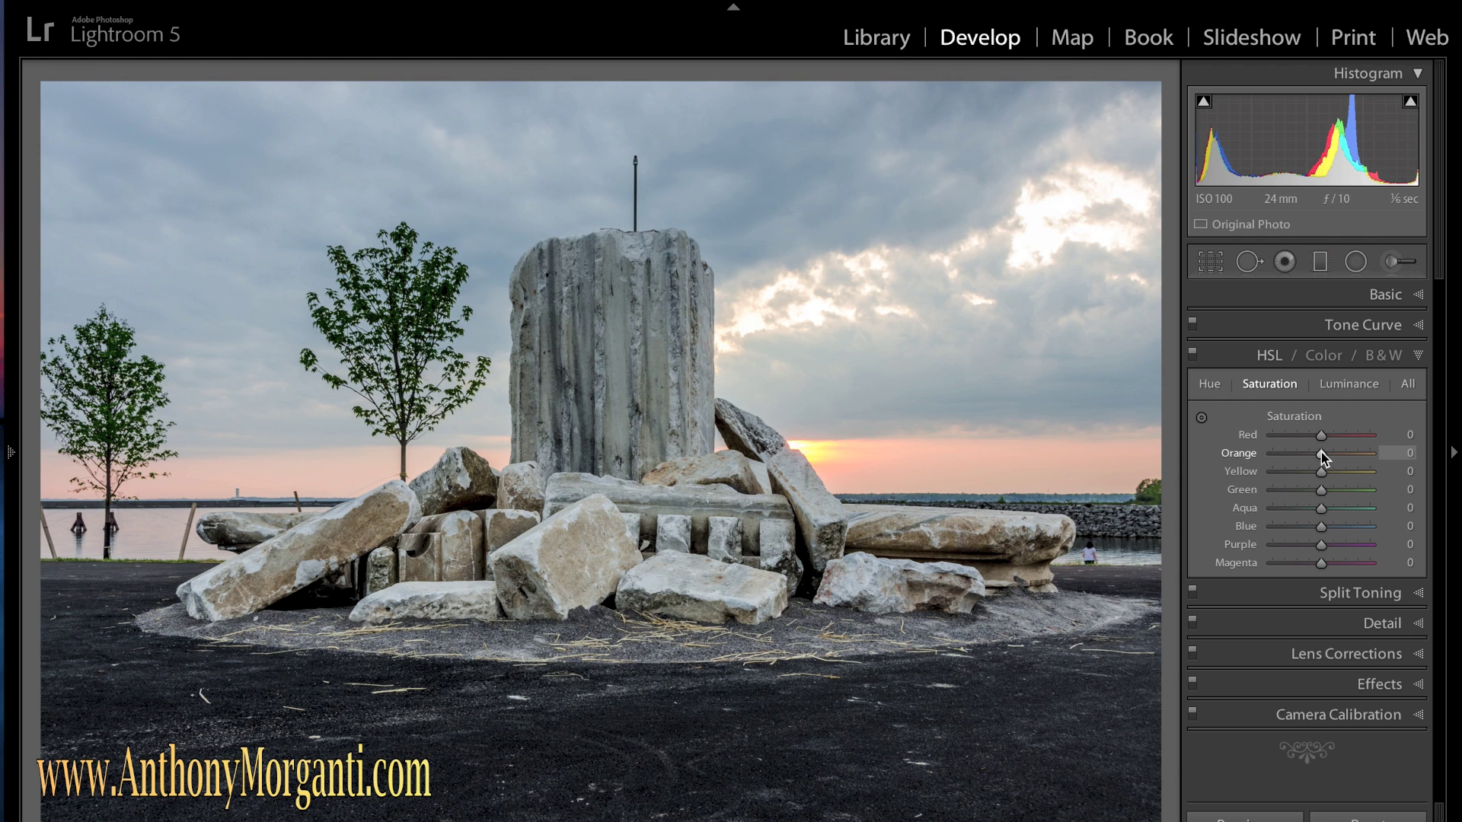
{"action": "mouse_move", "coordinate": [1322, 457]}
{"action": "left_mouse_down"}
{"action": "mouse_move", "coordinate": [1343, 462]}
{"action": "mouse_move", "coordinate": [1333, 476]}
{"action": "left_mouse_up"}
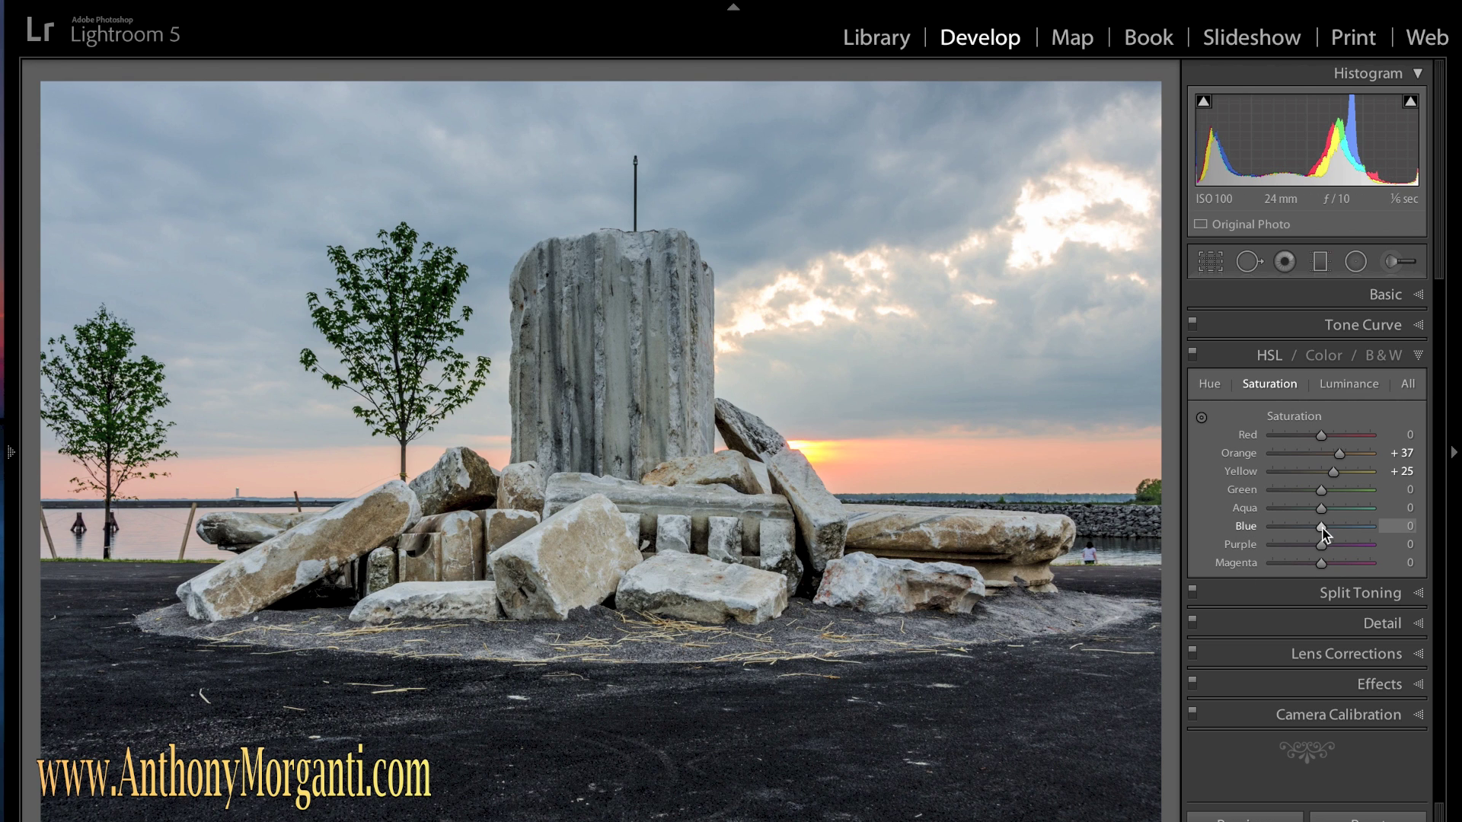
{"action": "left_click_drag", "start_coordinate": [1326, 525], "coordinate": [1342, 532]}
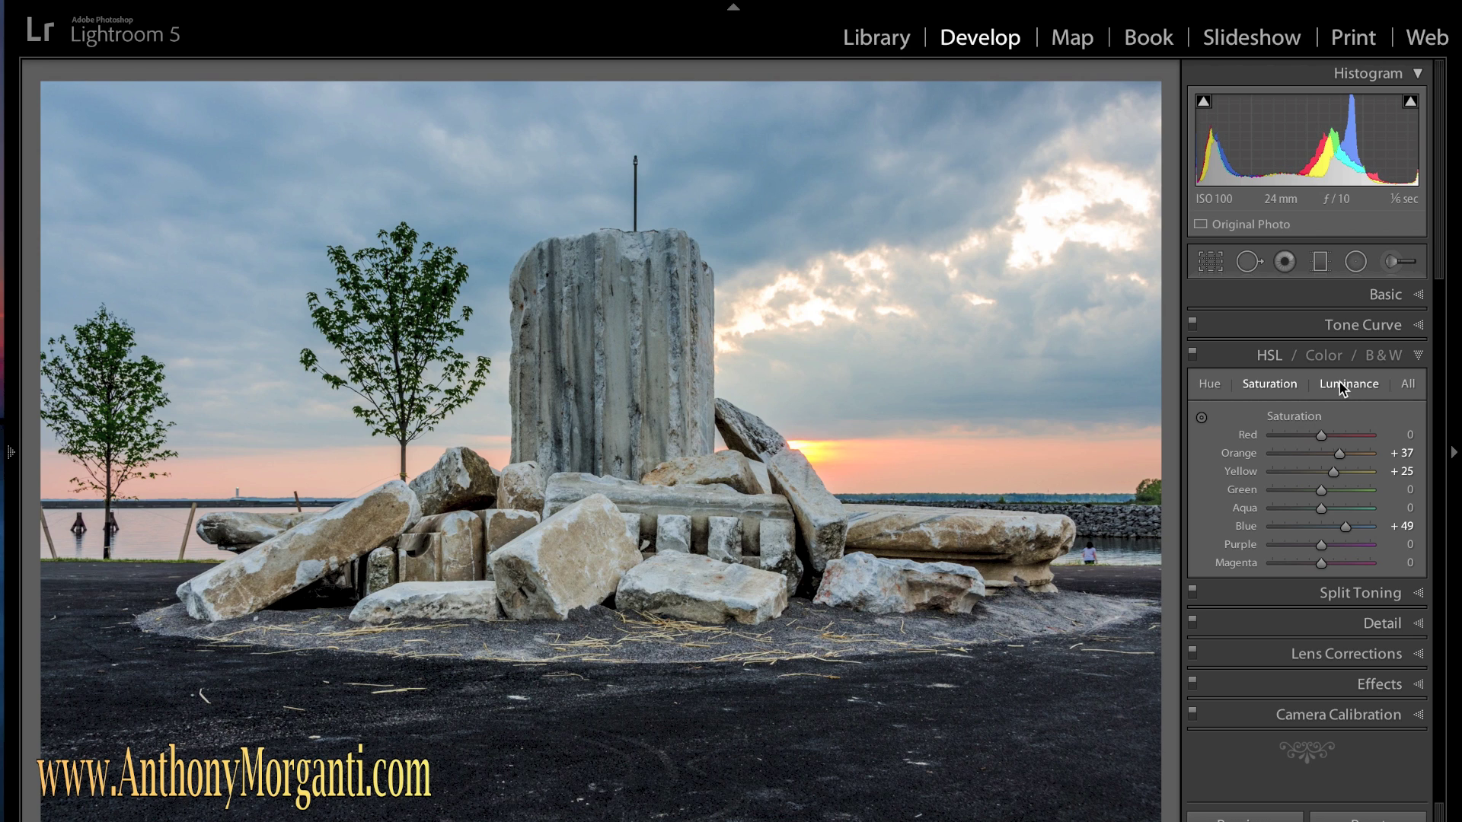
Step: Set the HSL Luminance of Orange to -41, Yellow to -34 and Blue to -37
{"action": "left_click", "coordinate": [1343, 387]}
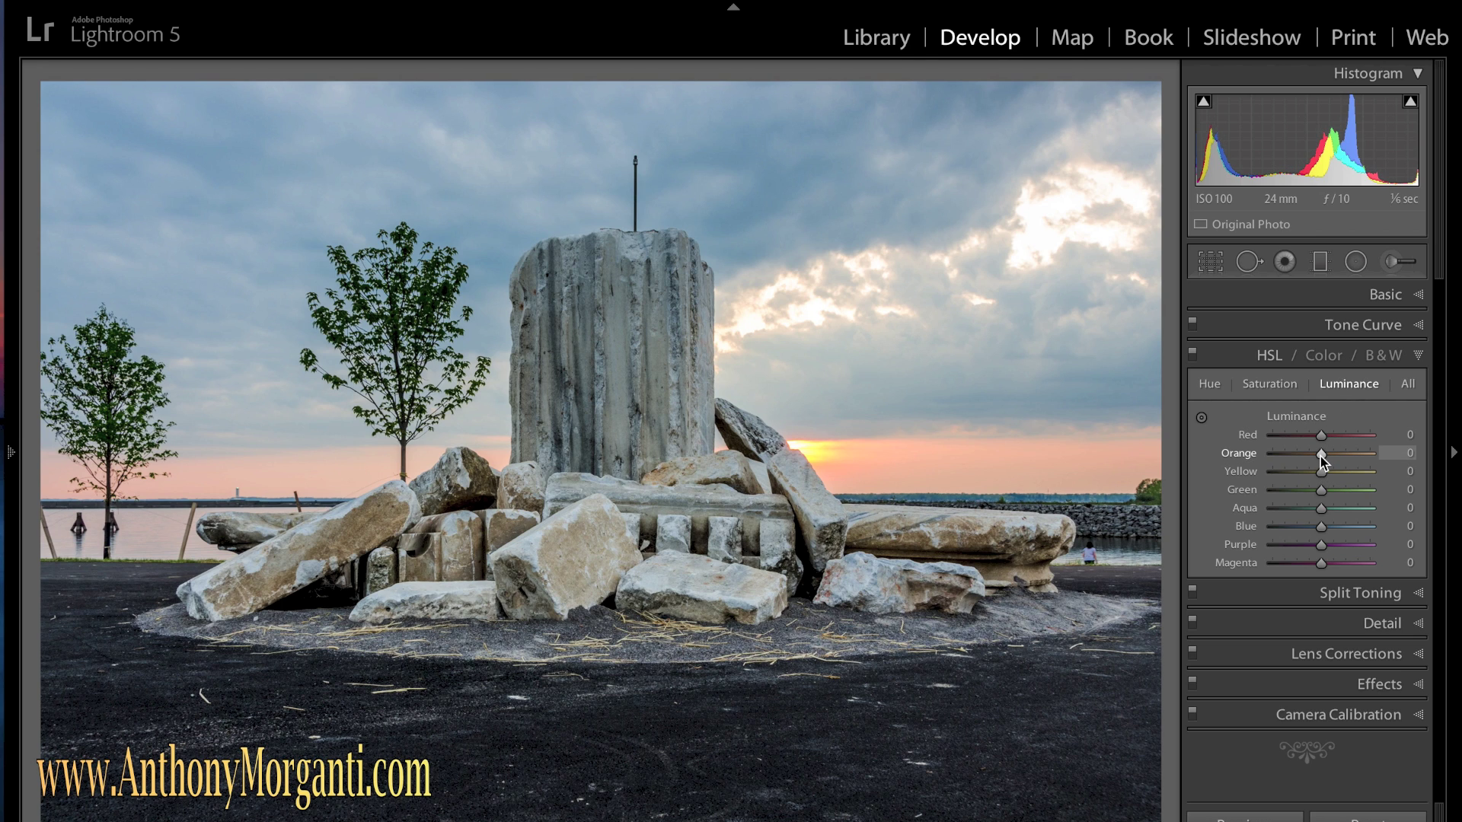
{"action": "mouse_move", "coordinate": [1321, 455]}
{"action": "left_mouse_down"}
{"action": "mouse_move", "coordinate": [1298, 456]}
{"action": "mouse_move", "coordinate": [1308, 470]}
{"action": "left_mouse_up"}
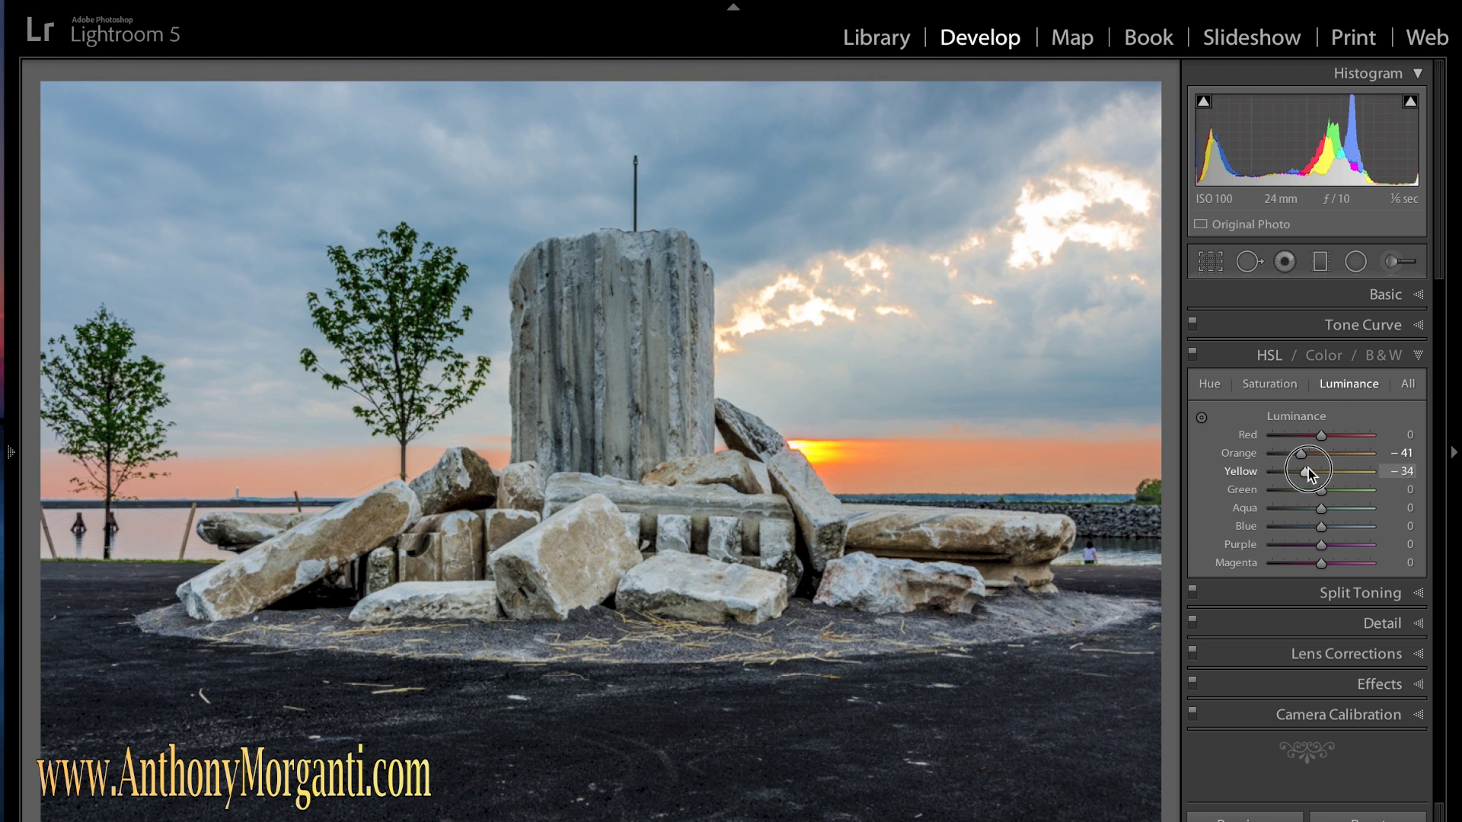
{"action": "left_click_drag", "start_coordinate": [1321, 527], "coordinate": [1304, 522]}
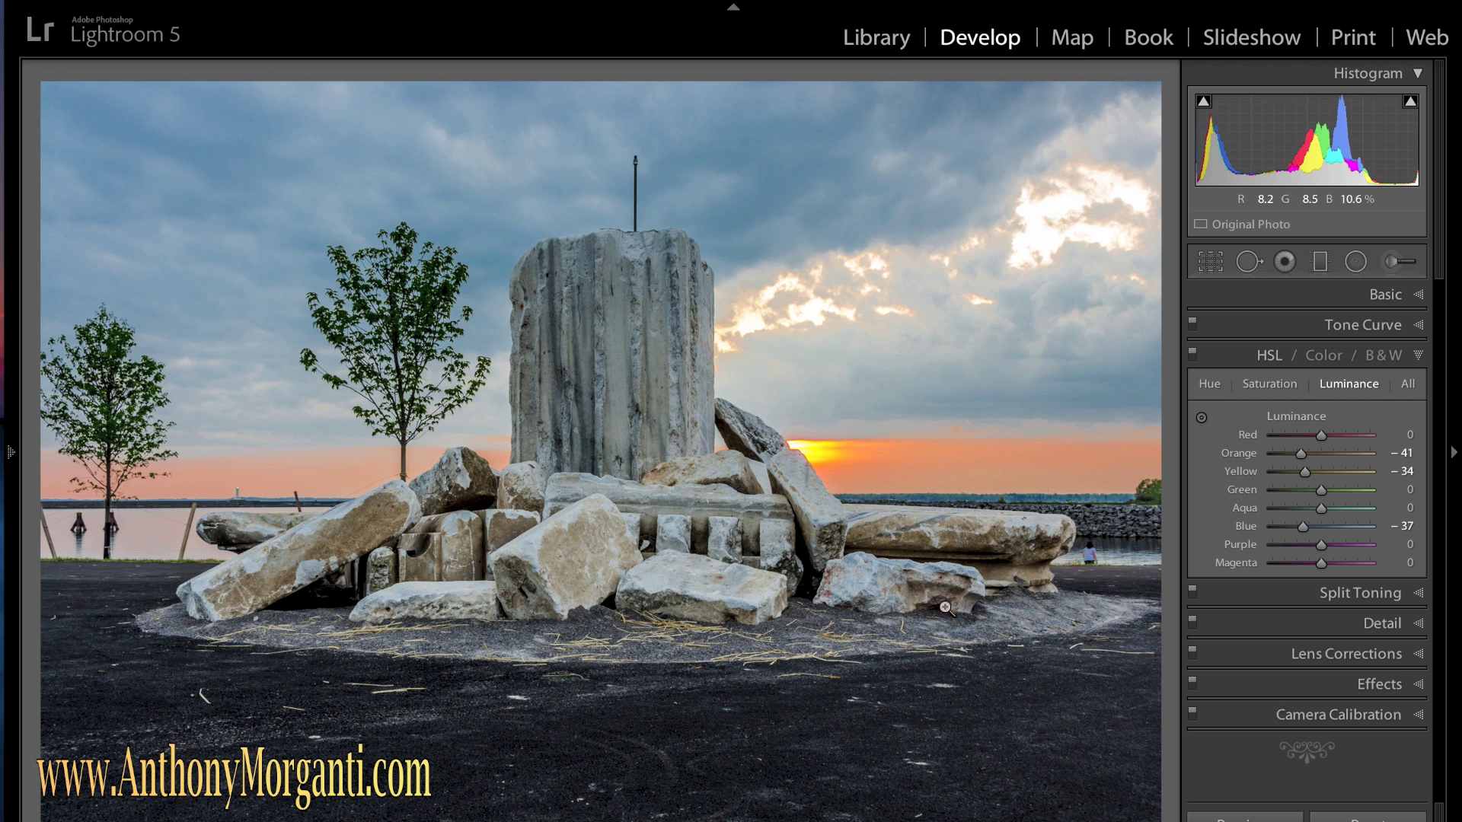
{"action": "left_click", "coordinate": [1417, 356]}
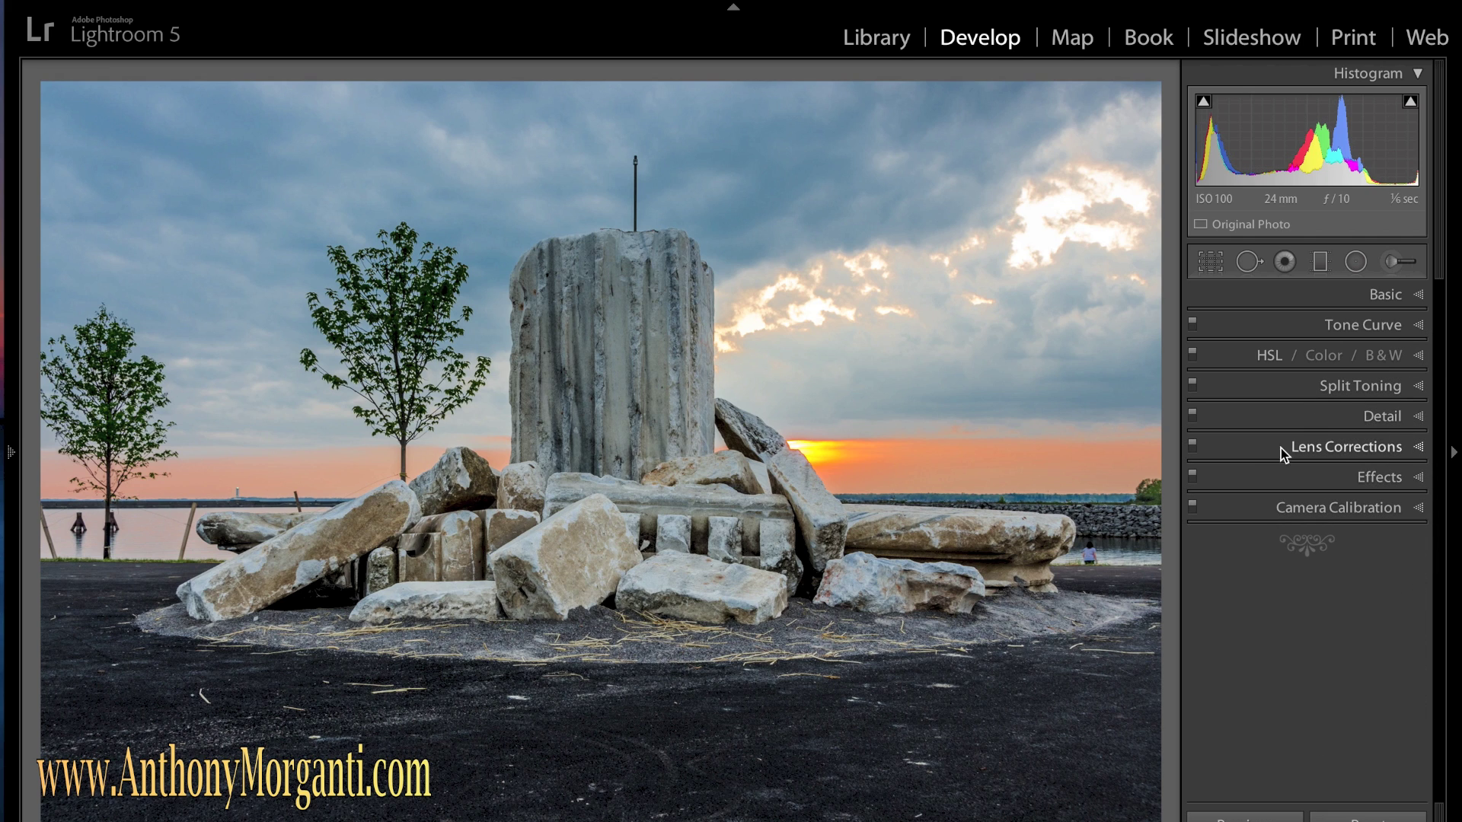
Step: In the Detail adjustments, set the Sharpening Amount to 70 and the Noise Reduction Luminance to 39
{"action": "left_click", "coordinate": [1421, 419]}
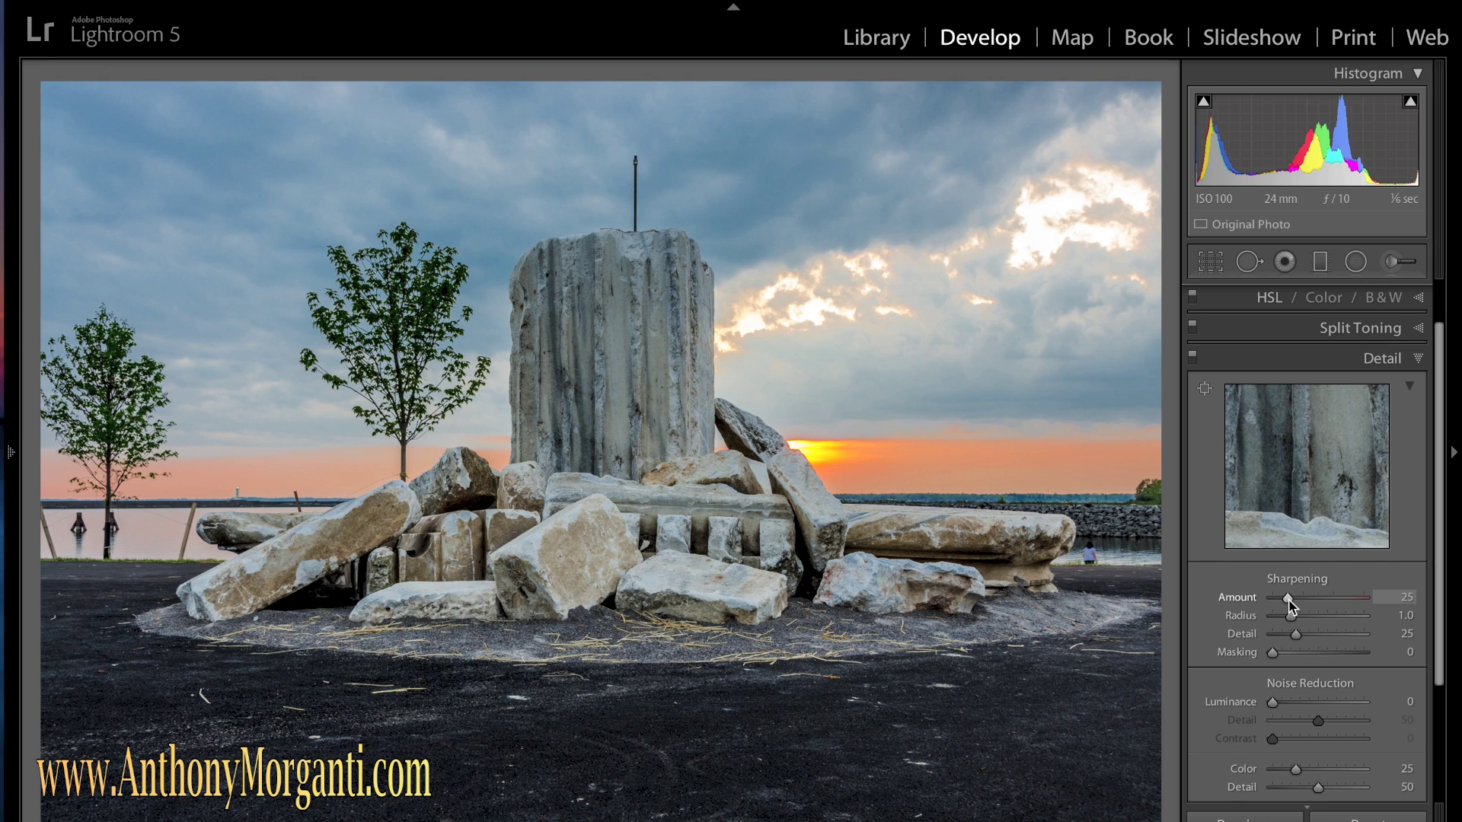
{"action": "left_click_drag", "start_coordinate": [1290, 598], "coordinate": [1311, 600]}
{"action": "left_click_drag", "start_coordinate": [1317, 602], "coordinate": [1317, 602]}
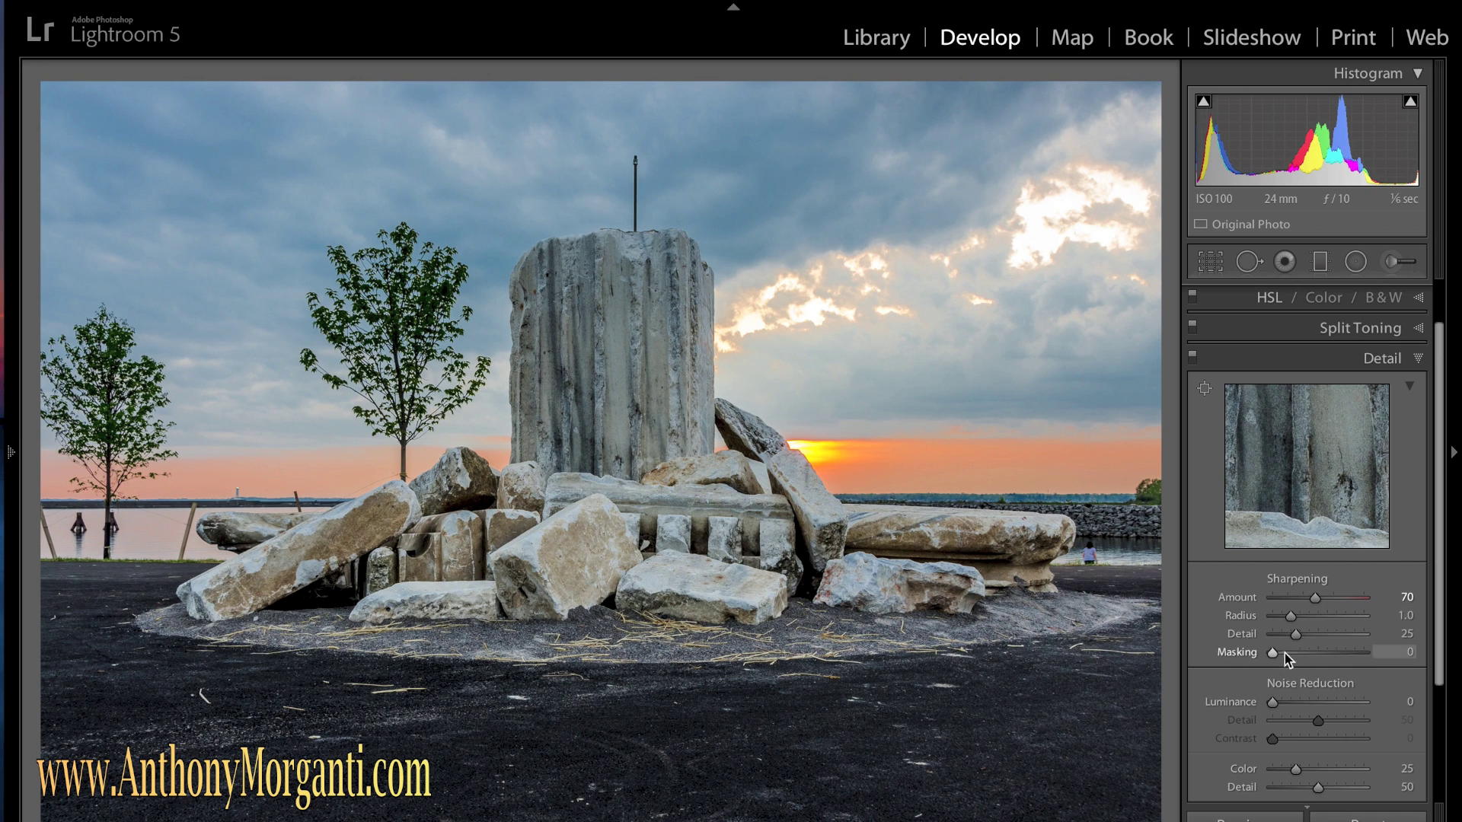
{"action": "left_click_drag", "start_coordinate": [1276, 705], "coordinate": [1308, 705]}
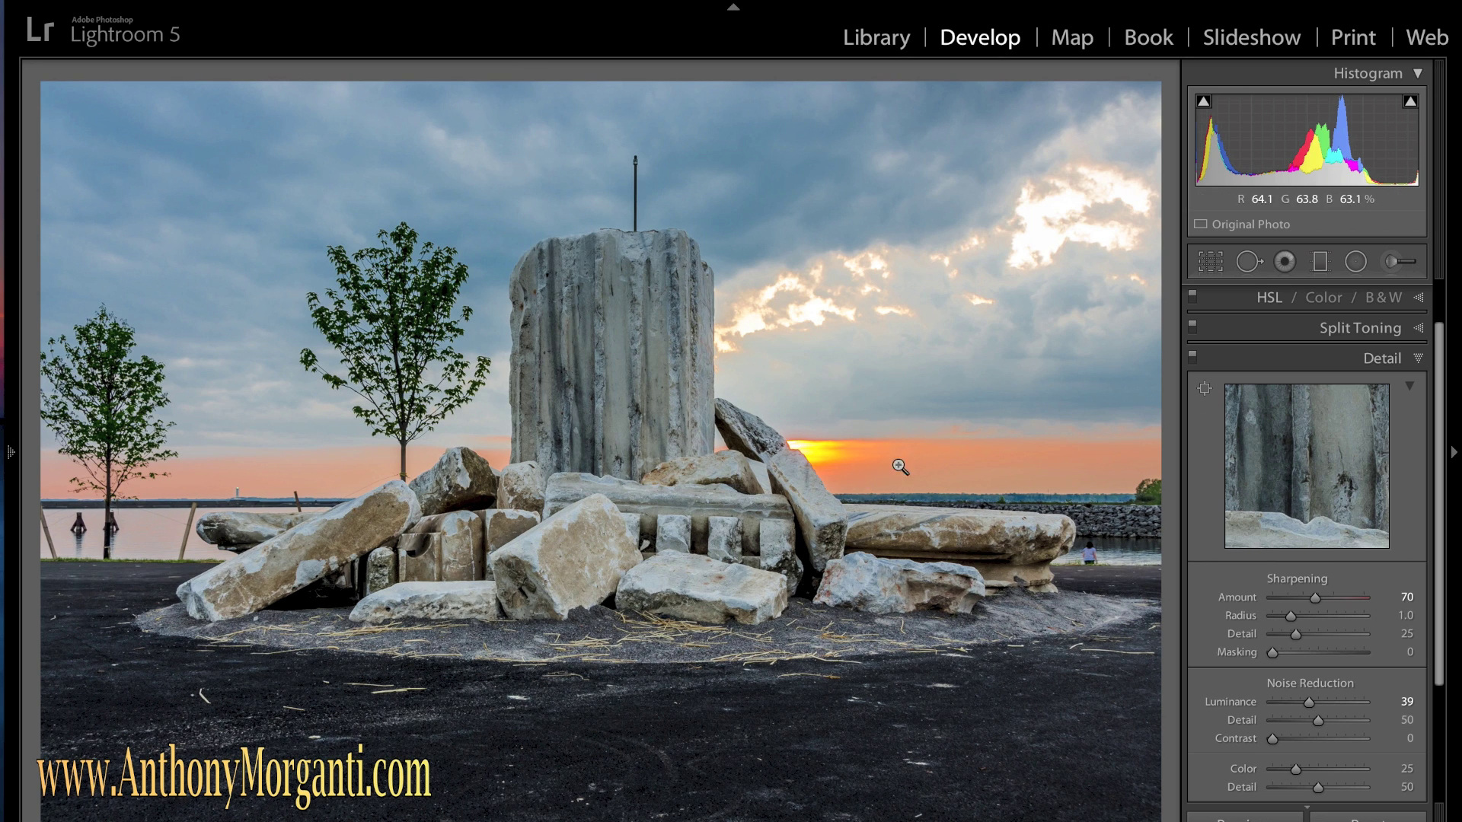
{"action": "left_click", "coordinate": [1419, 361]}
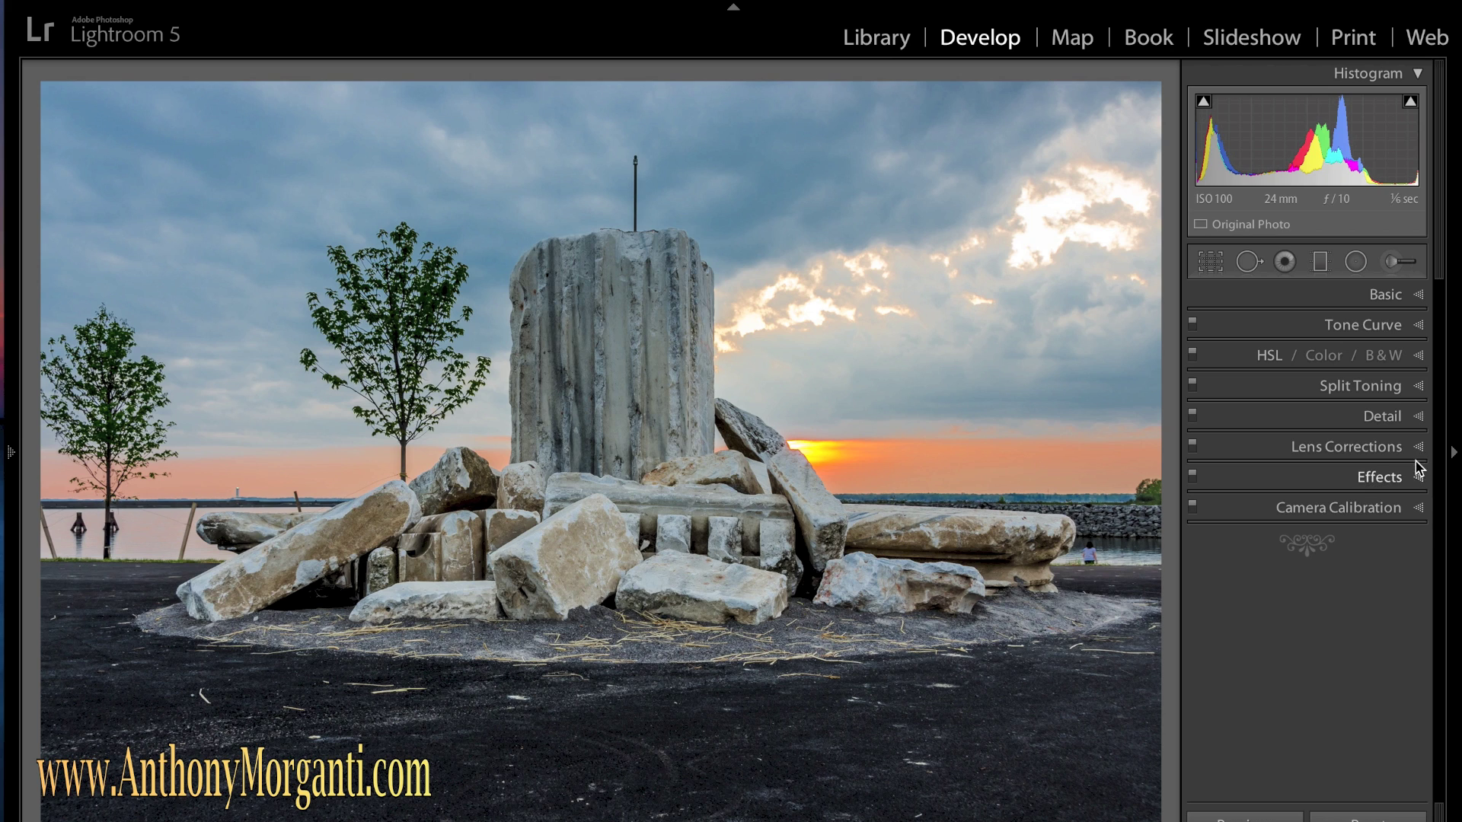
Step: Open the Camera Calibration adjustments and change the camera profile to Camera Landscape
{"action": "left_click", "coordinate": [1417, 509]}
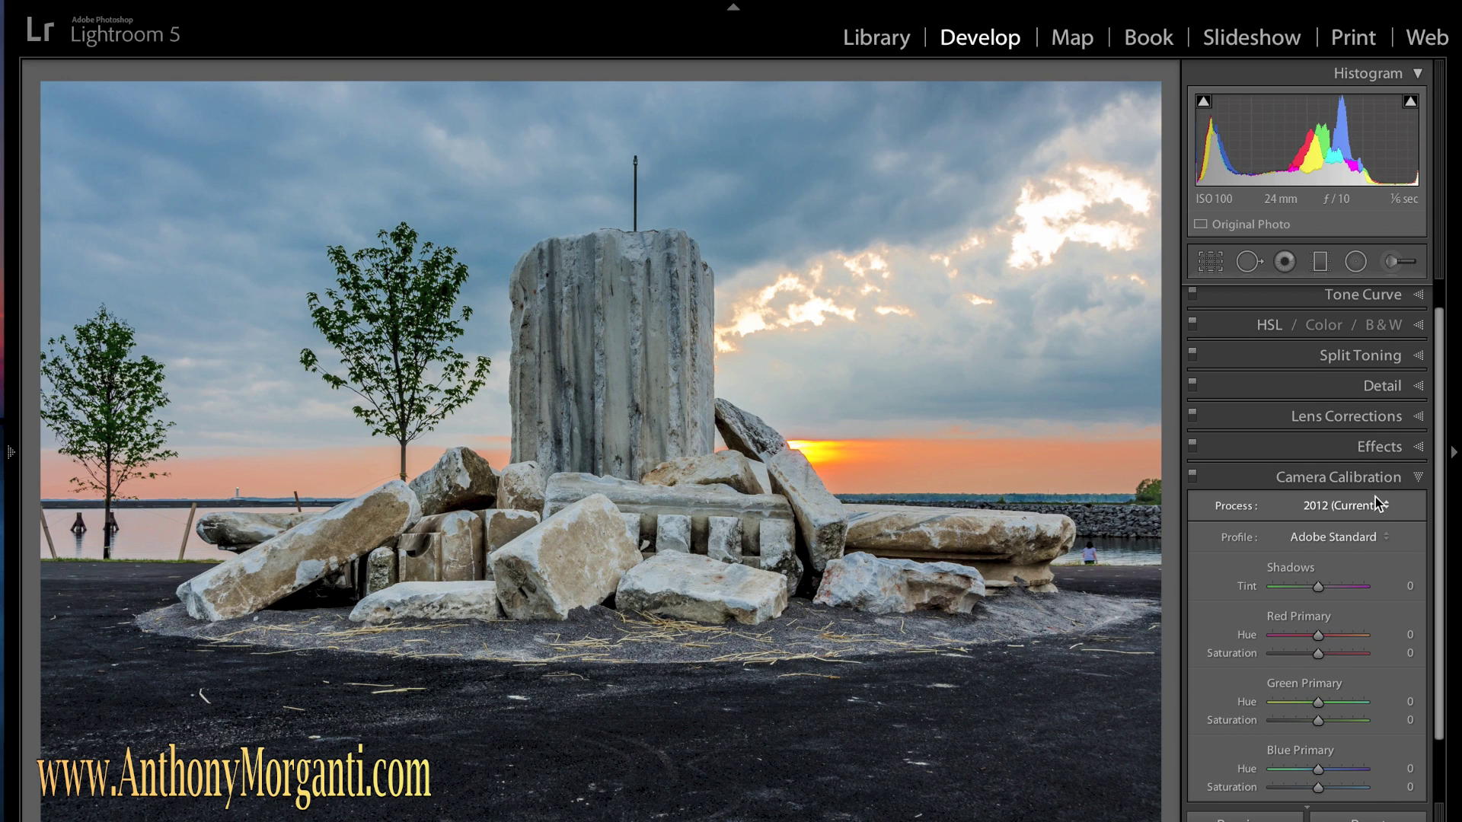
{"action": "left_click", "coordinate": [1378, 537]}
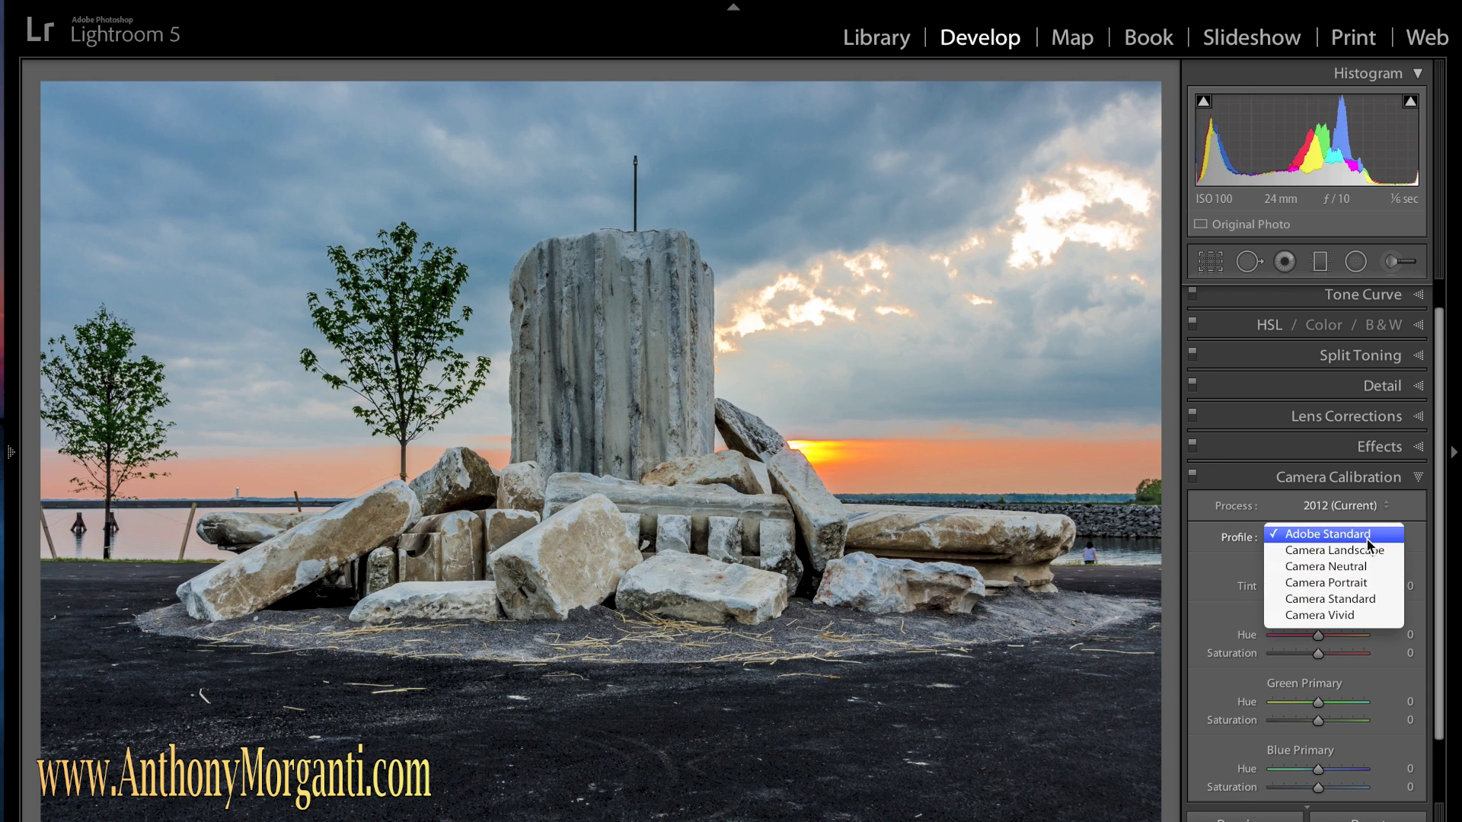
{"action": "left_click", "coordinate": [1367, 537]}
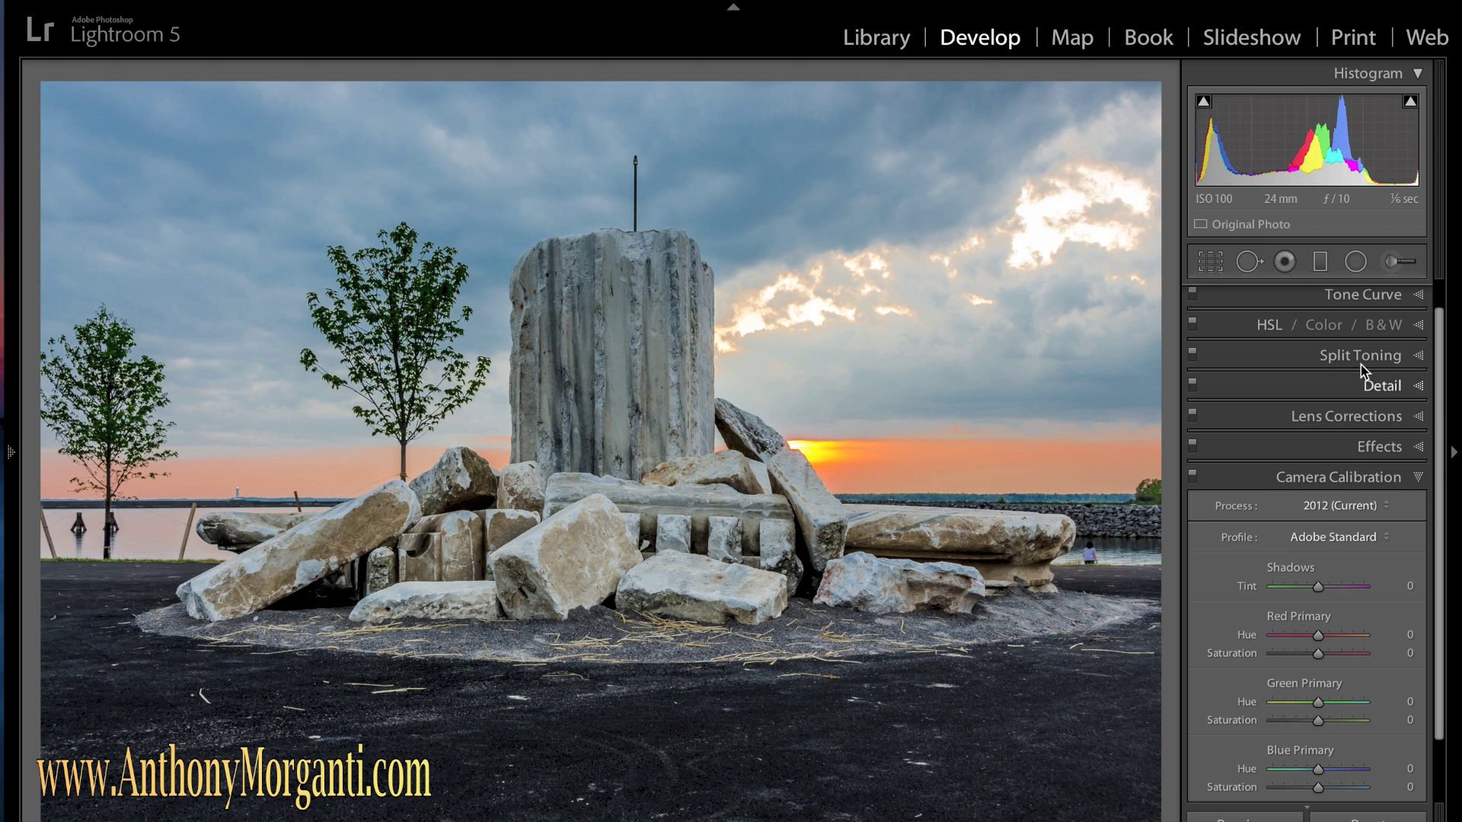
{"action": "left_click", "coordinate": [1345, 540]}
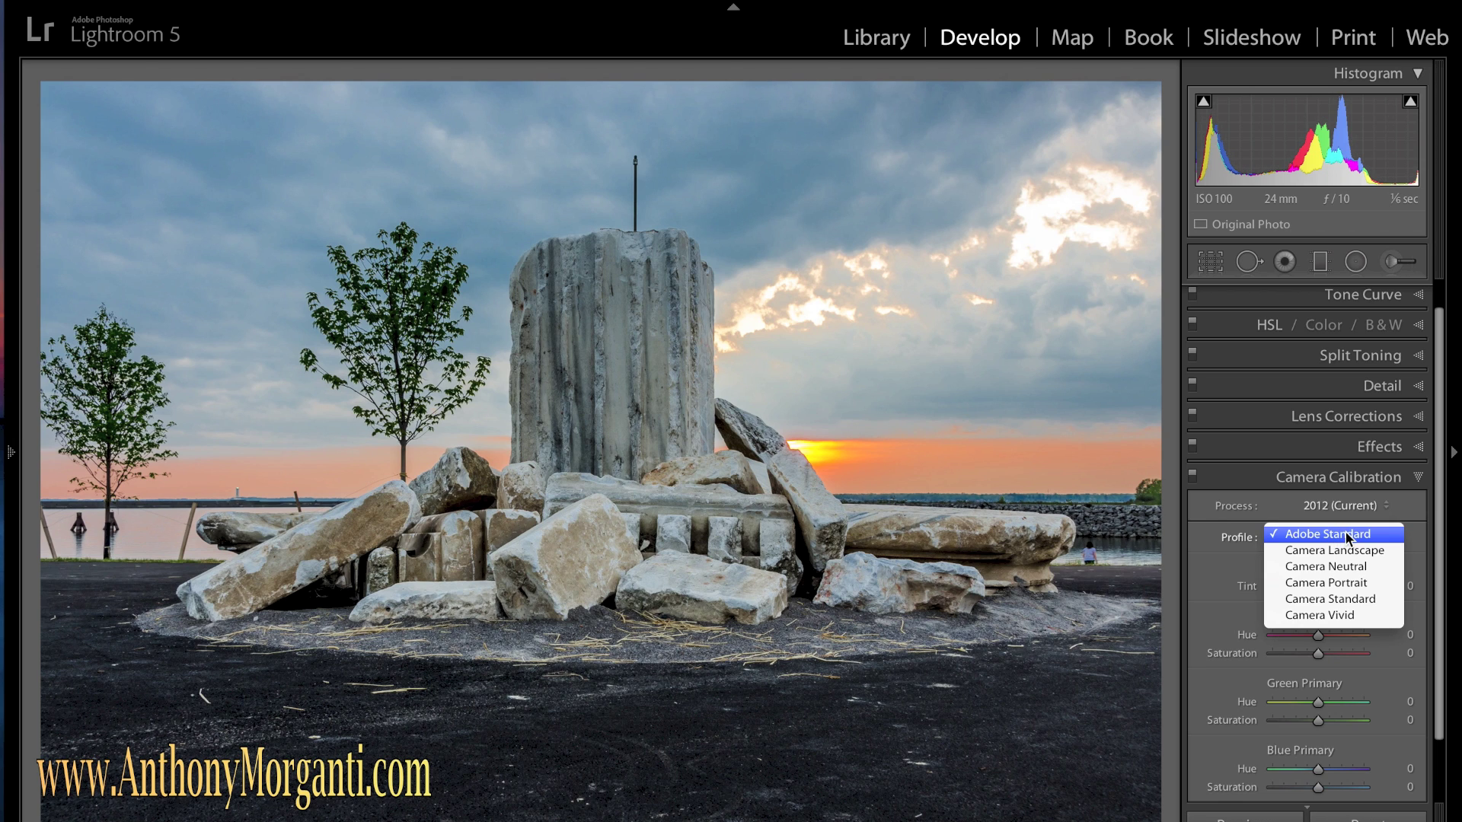
{"action": "left_click", "coordinate": [1417, 483]}
{"action": "left_click", "coordinate": [1382, 540]}
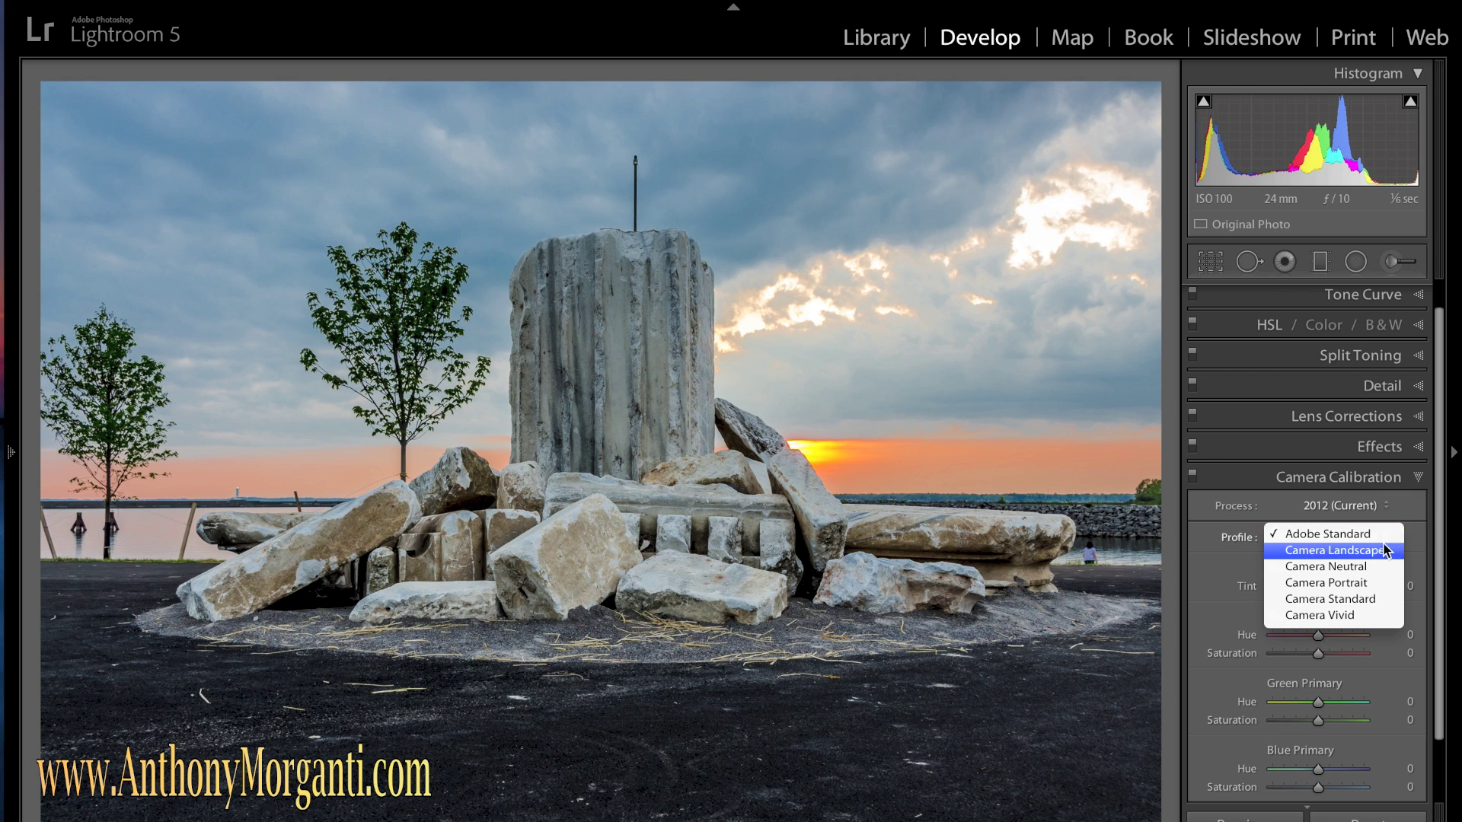
{"action": "left_click", "coordinate": [1363, 554]}
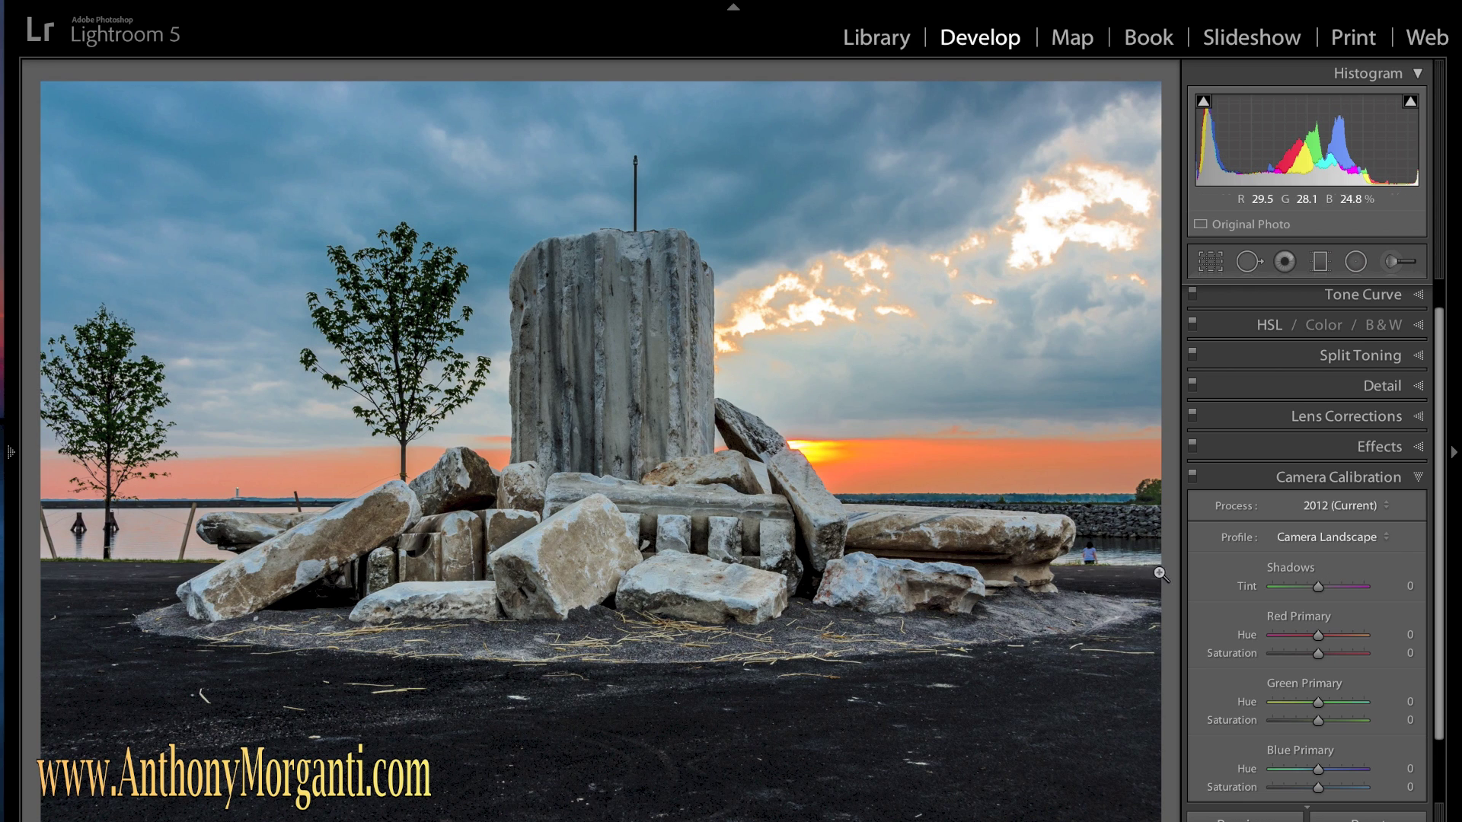
Step: Try the Camera Neutral, Camera Portrait, Camera Standard and Camera Vivid profiles in turn on the photo
{"action": "left_click", "coordinate": [1359, 539]}
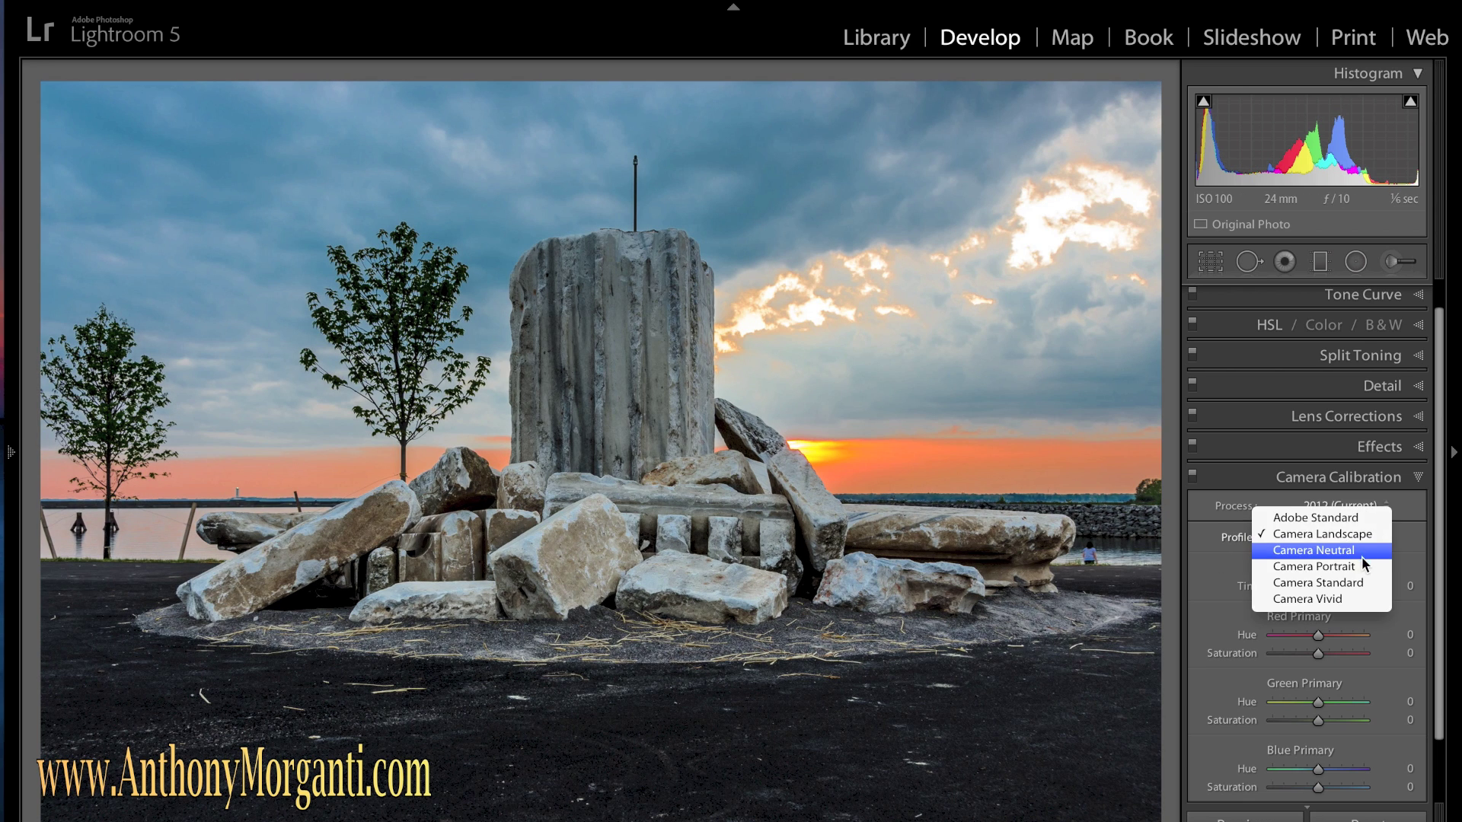
{"action": "left_click", "coordinate": [1361, 556]}
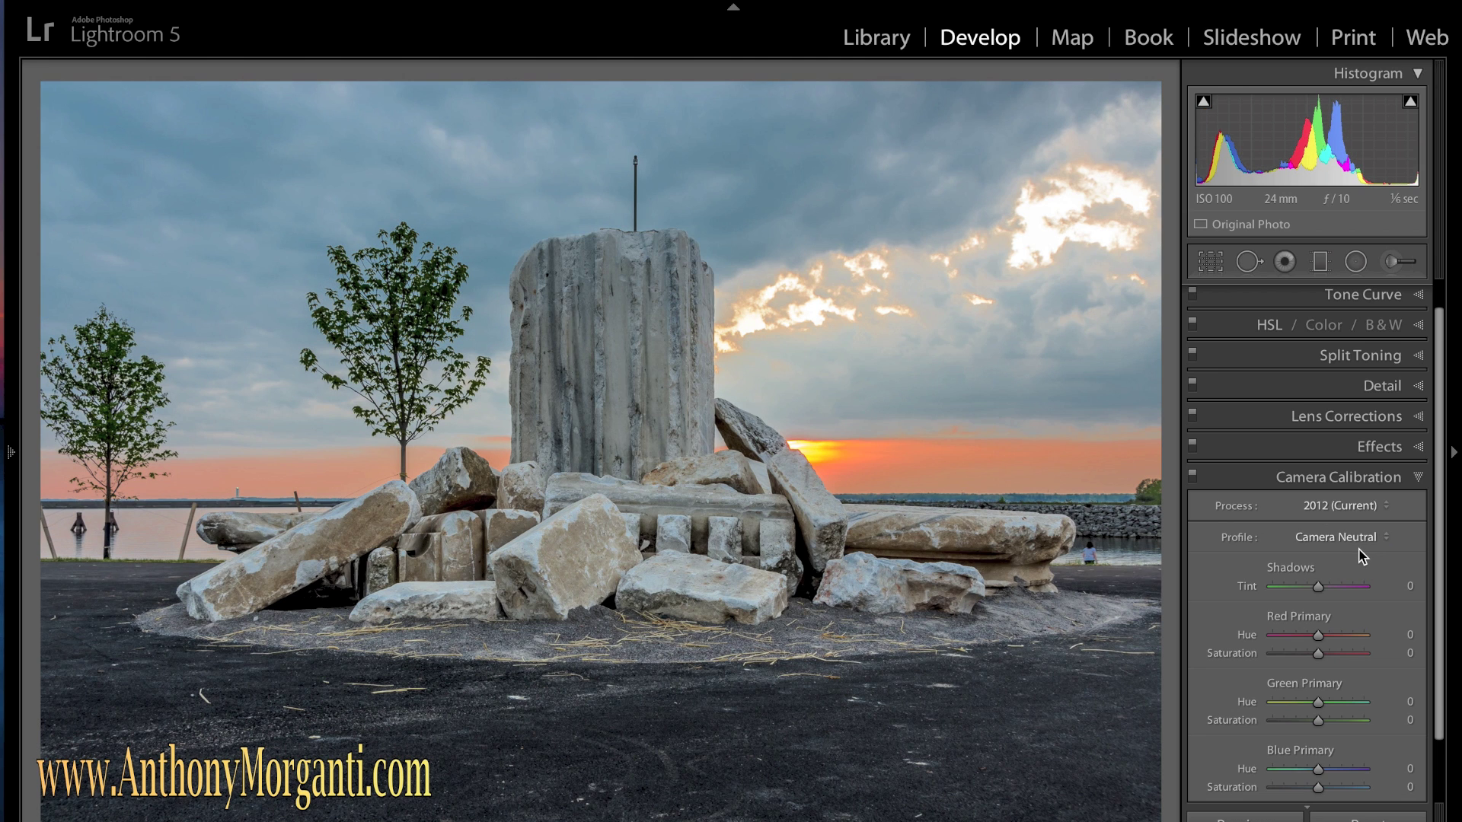
{"action": "left_click", "coordinate": [1363, 542]}
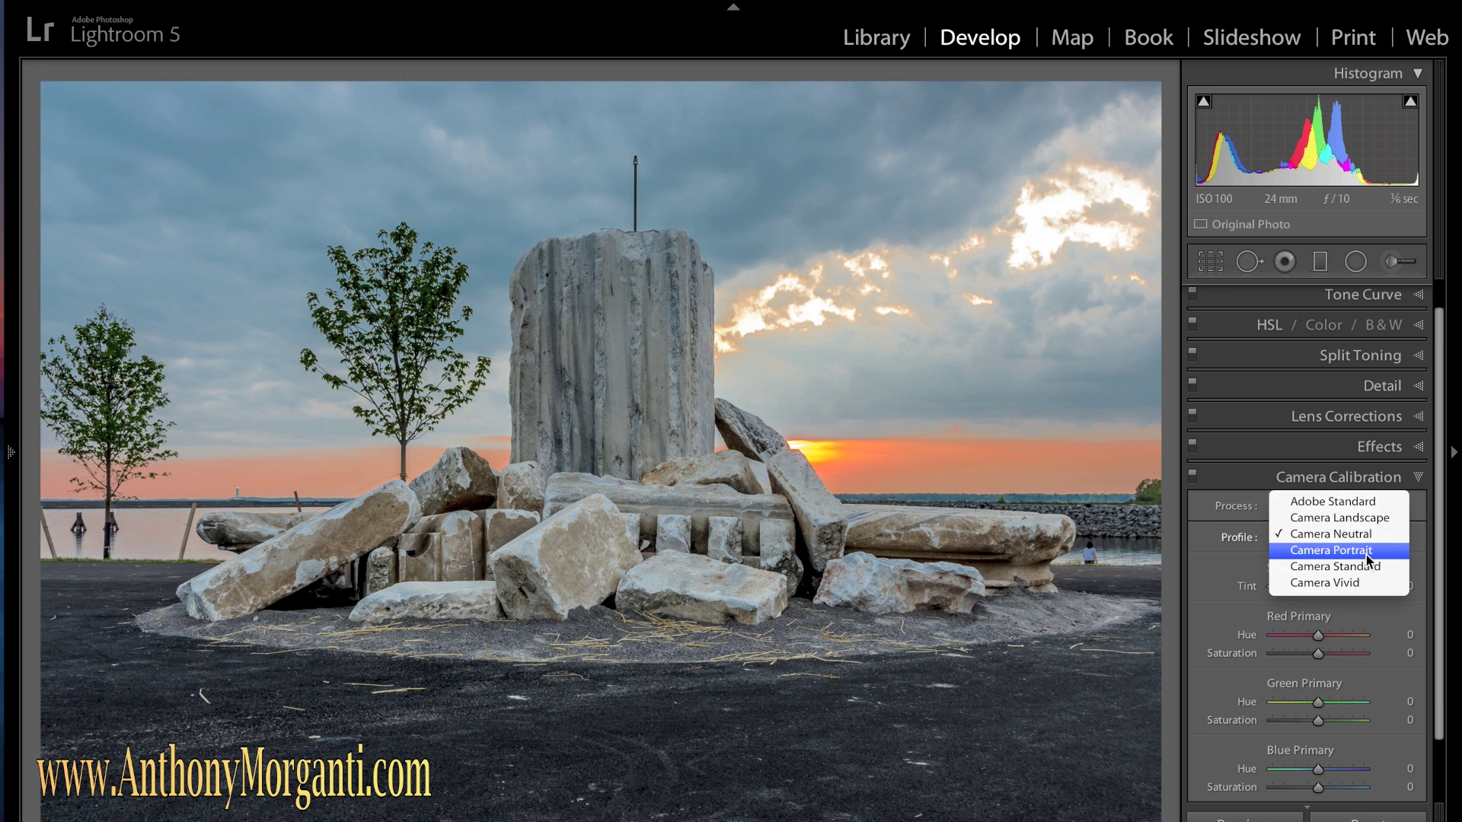
{"action": "left_click", "coordinate": [1366, 552]}
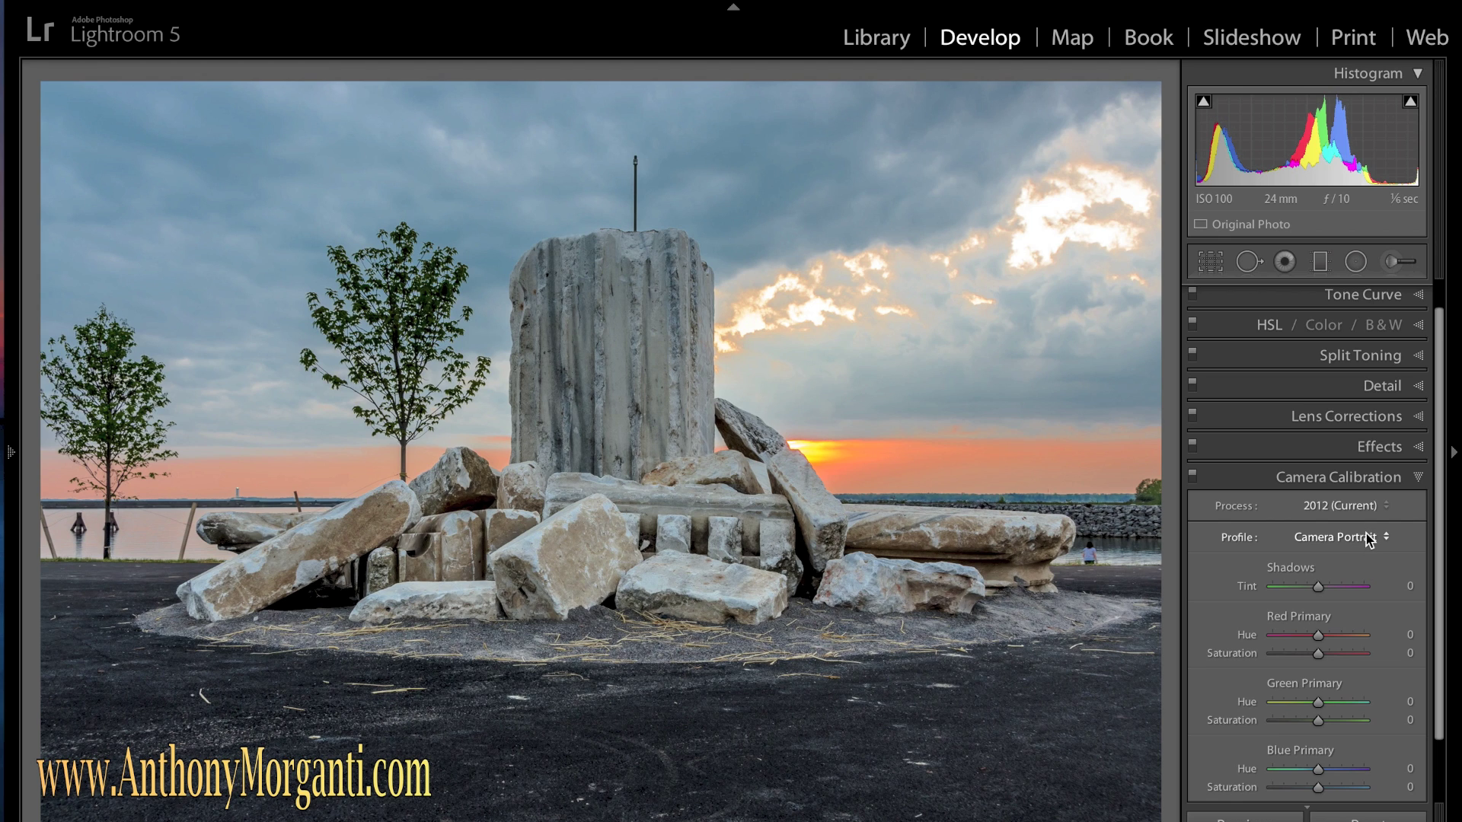
{"action": "left_click", "coordinate": [1366, 540]}
{"action": "left_click", "coordinate": [1369, 552]}
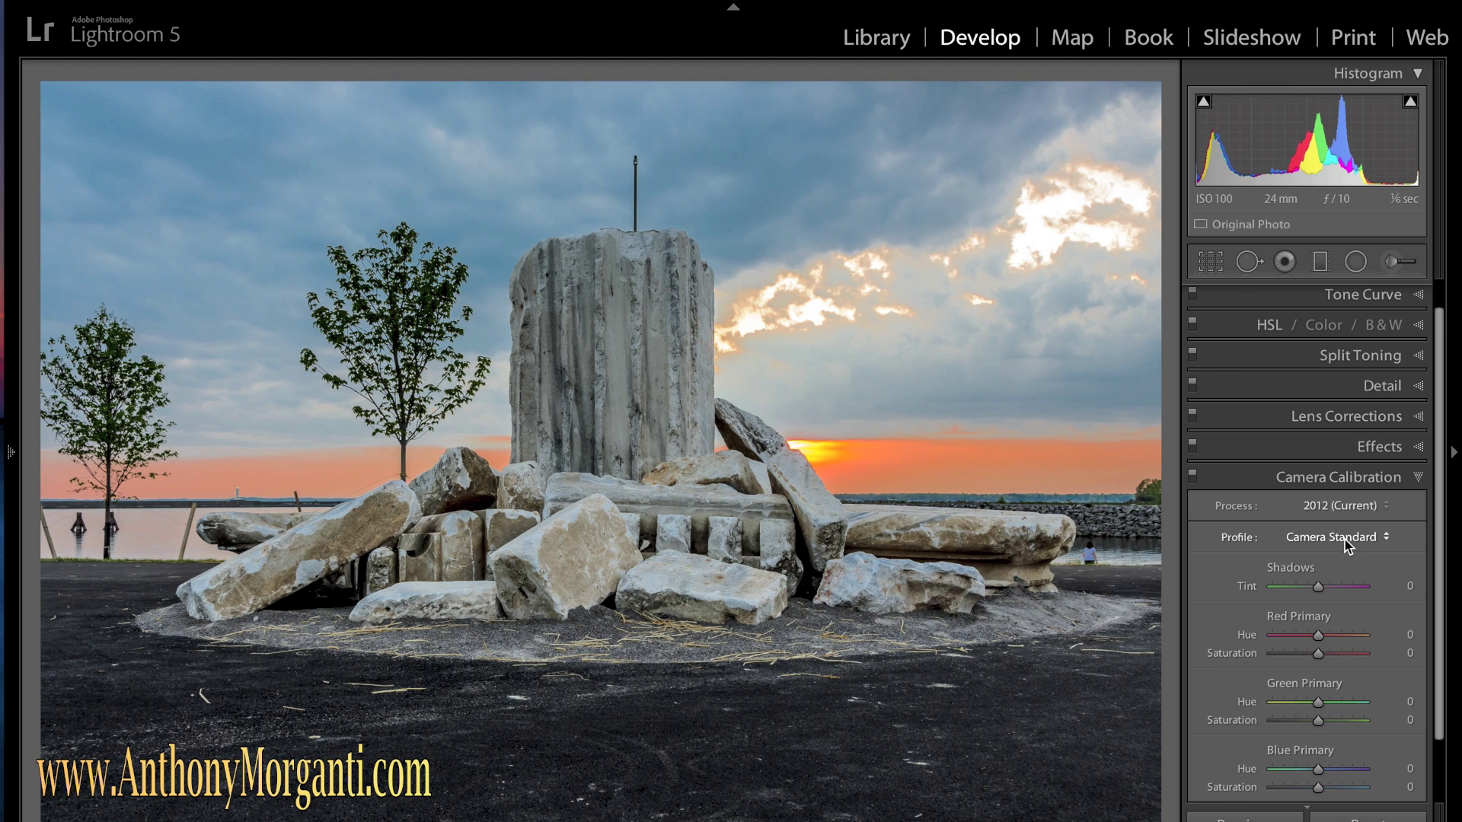
{"action": "left_click", "coordinate": [1349, 538]}
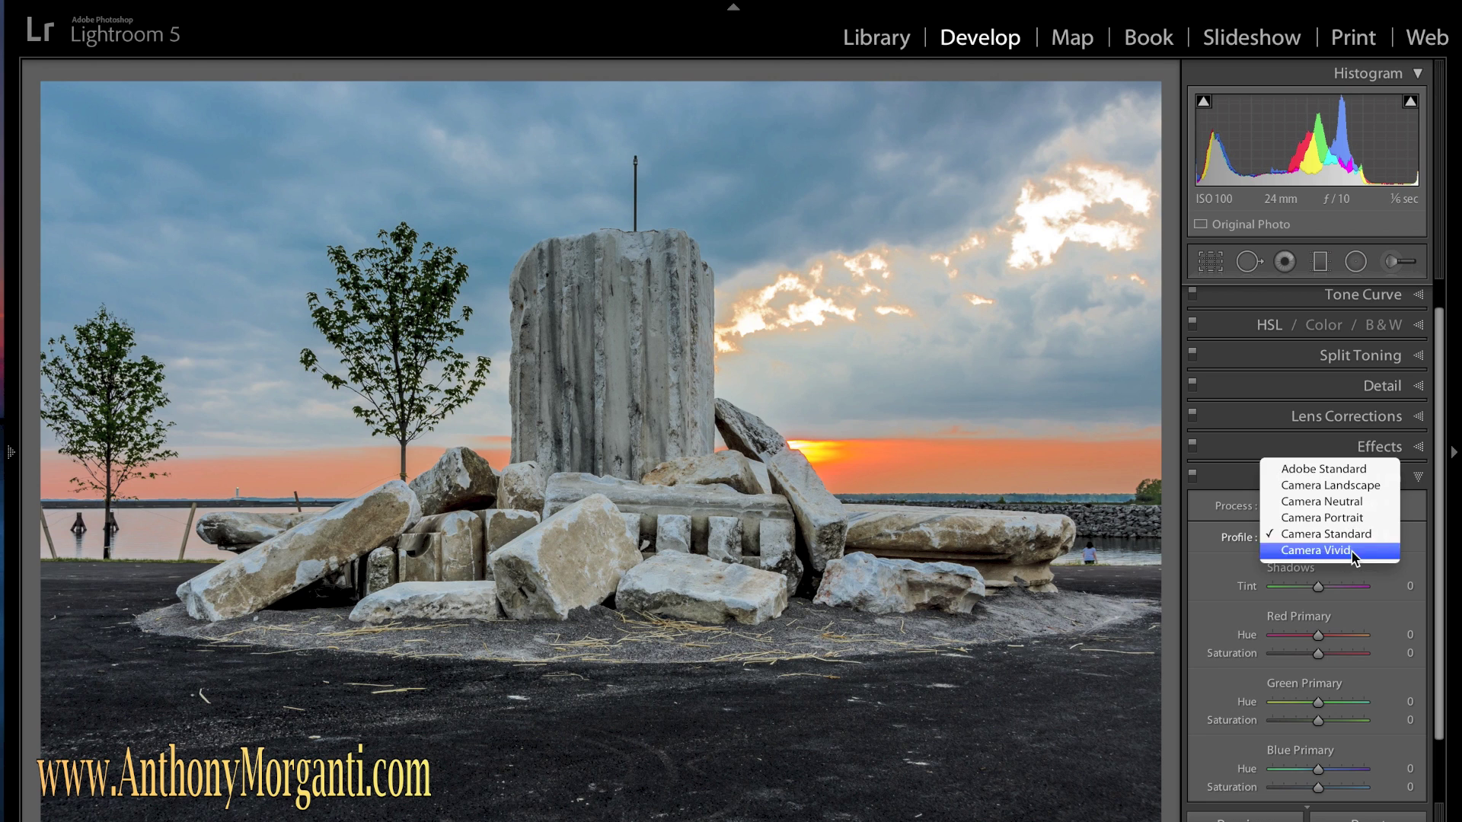
{"action": "key", "text": "Escape"}
{"action": "left_click", "coordinate": [1350, 547]}
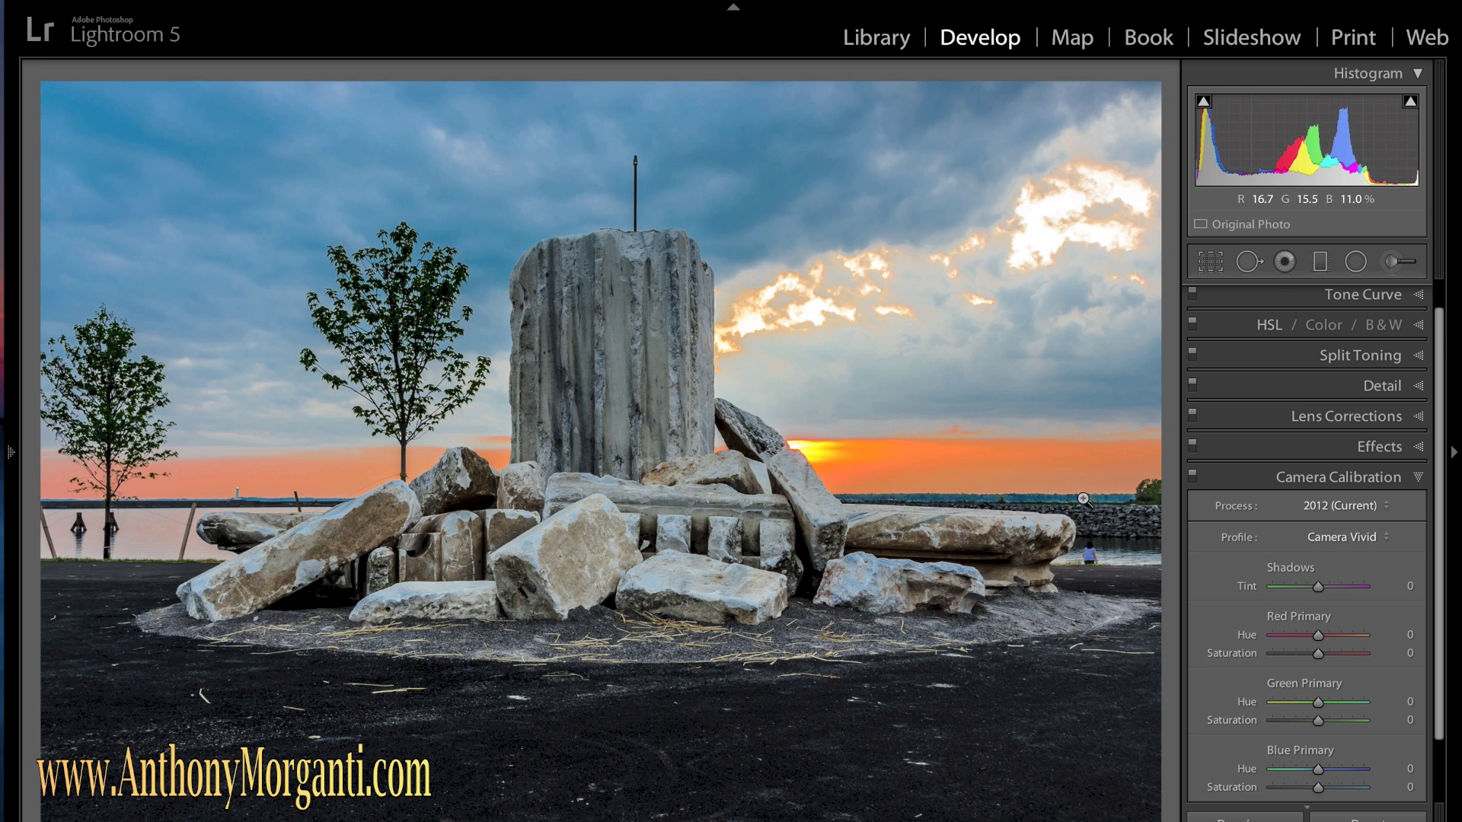
Step: Try the Camera Landscape profile once more, and set the photo's camera calibration profile to Adobe Standard
{"action": "left_click", "coordinate": [1382, 537]}
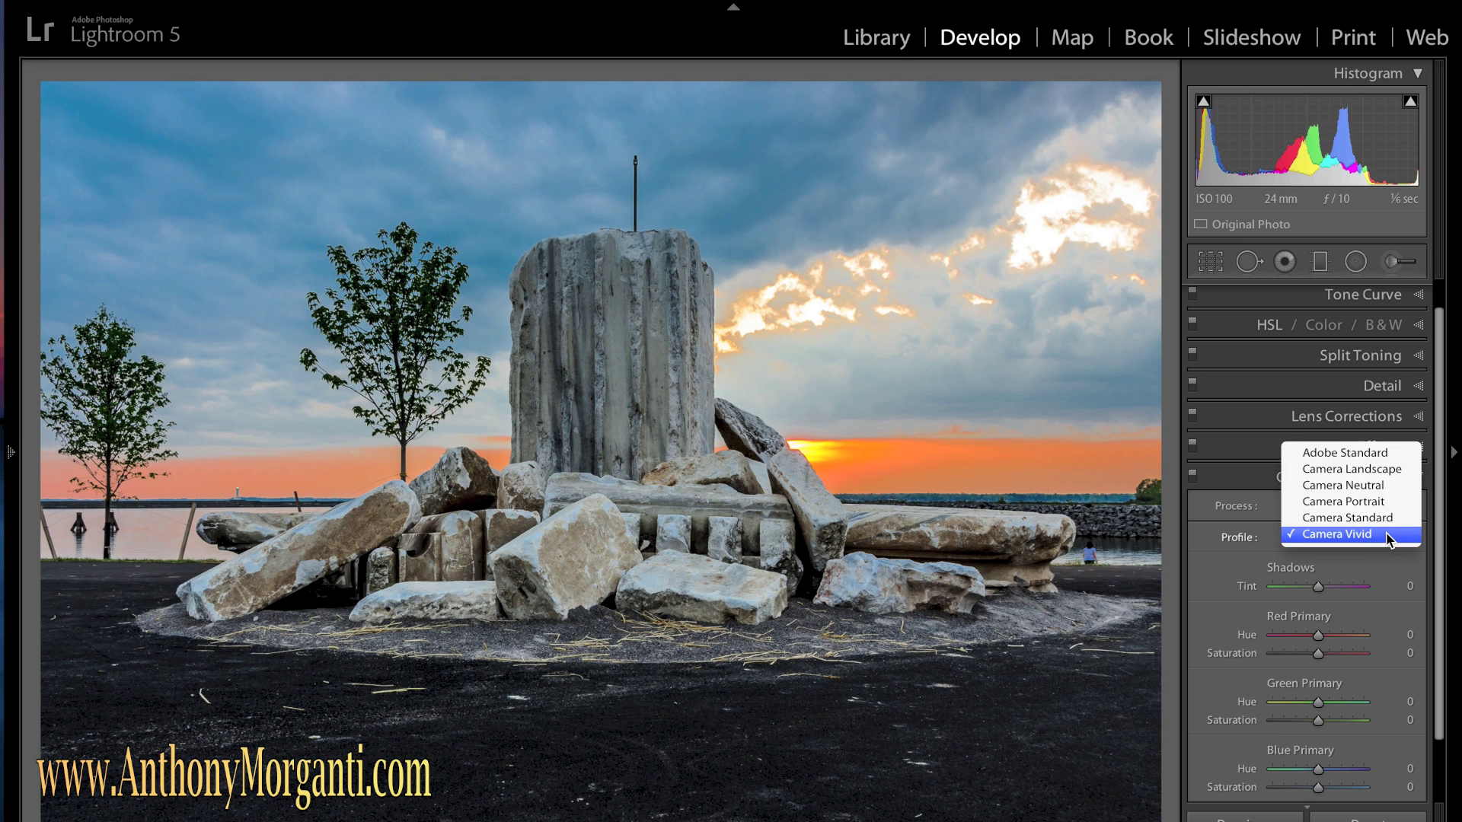
{"action": "left_click", "coordinate": [1378, 472]}
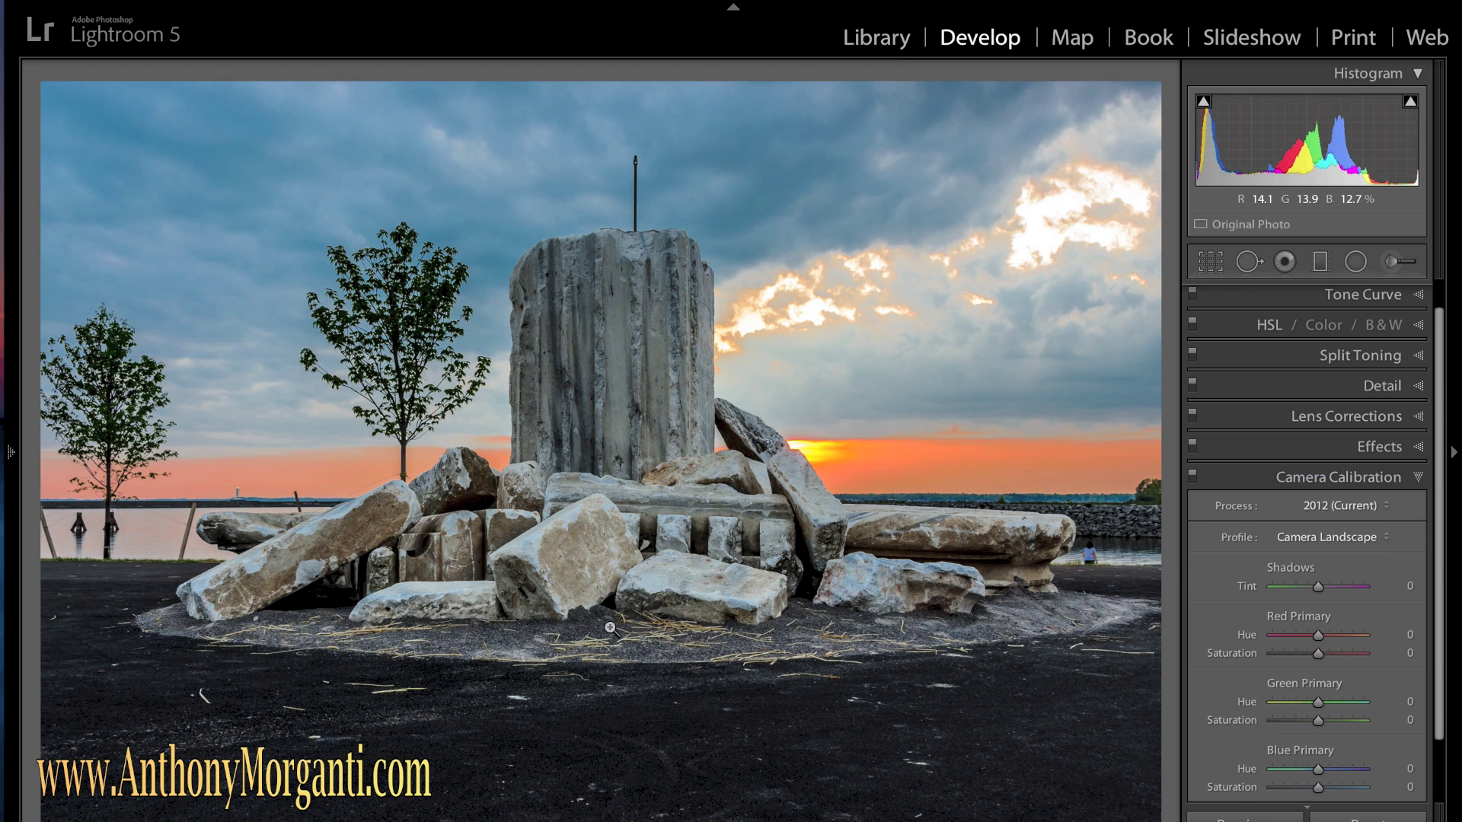
{"action": "left_click", "coordinate": [1363, 539]}
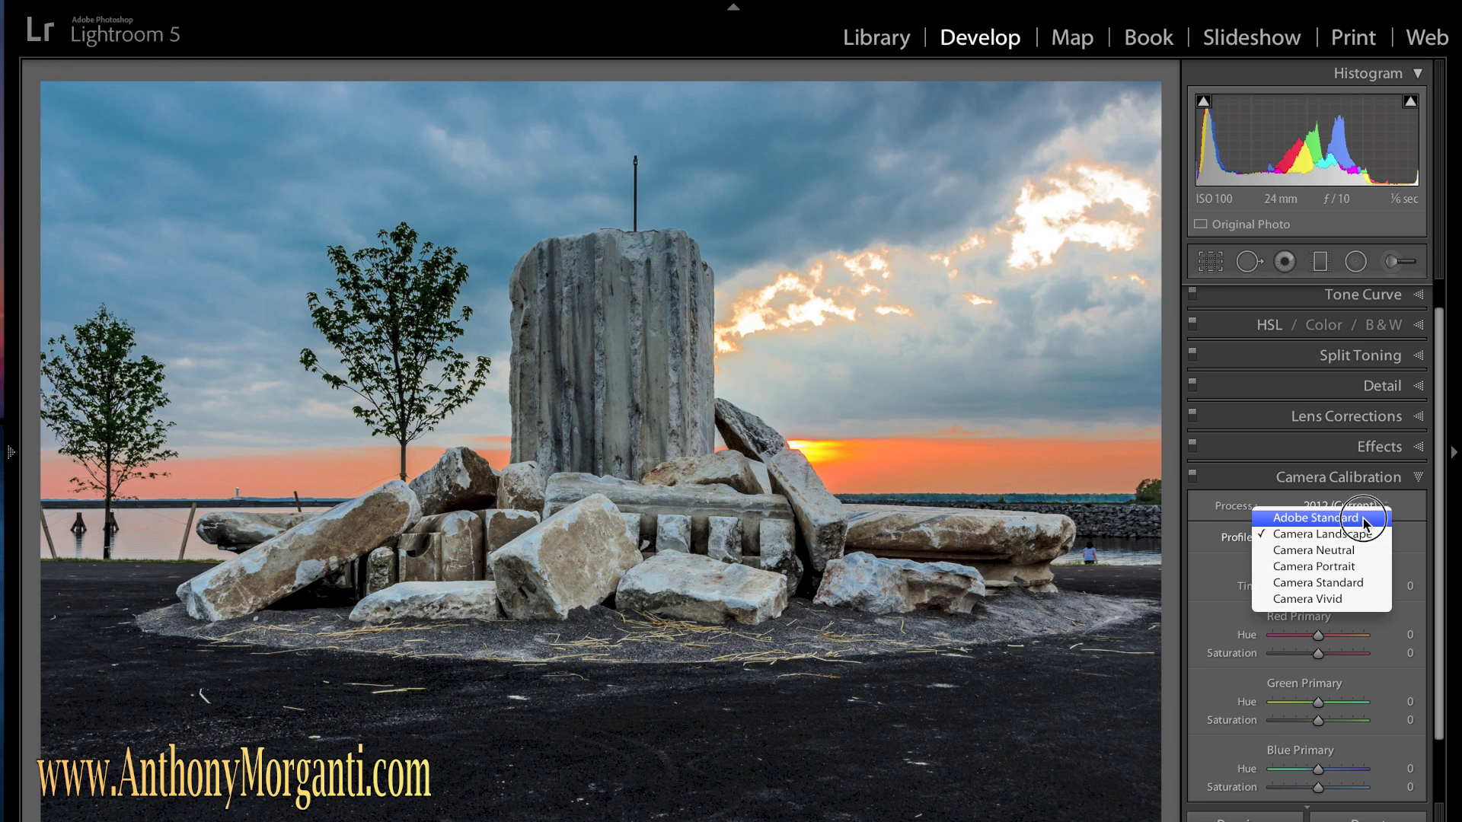
{"action": "left_click", "coordinate": [1361, 519]}
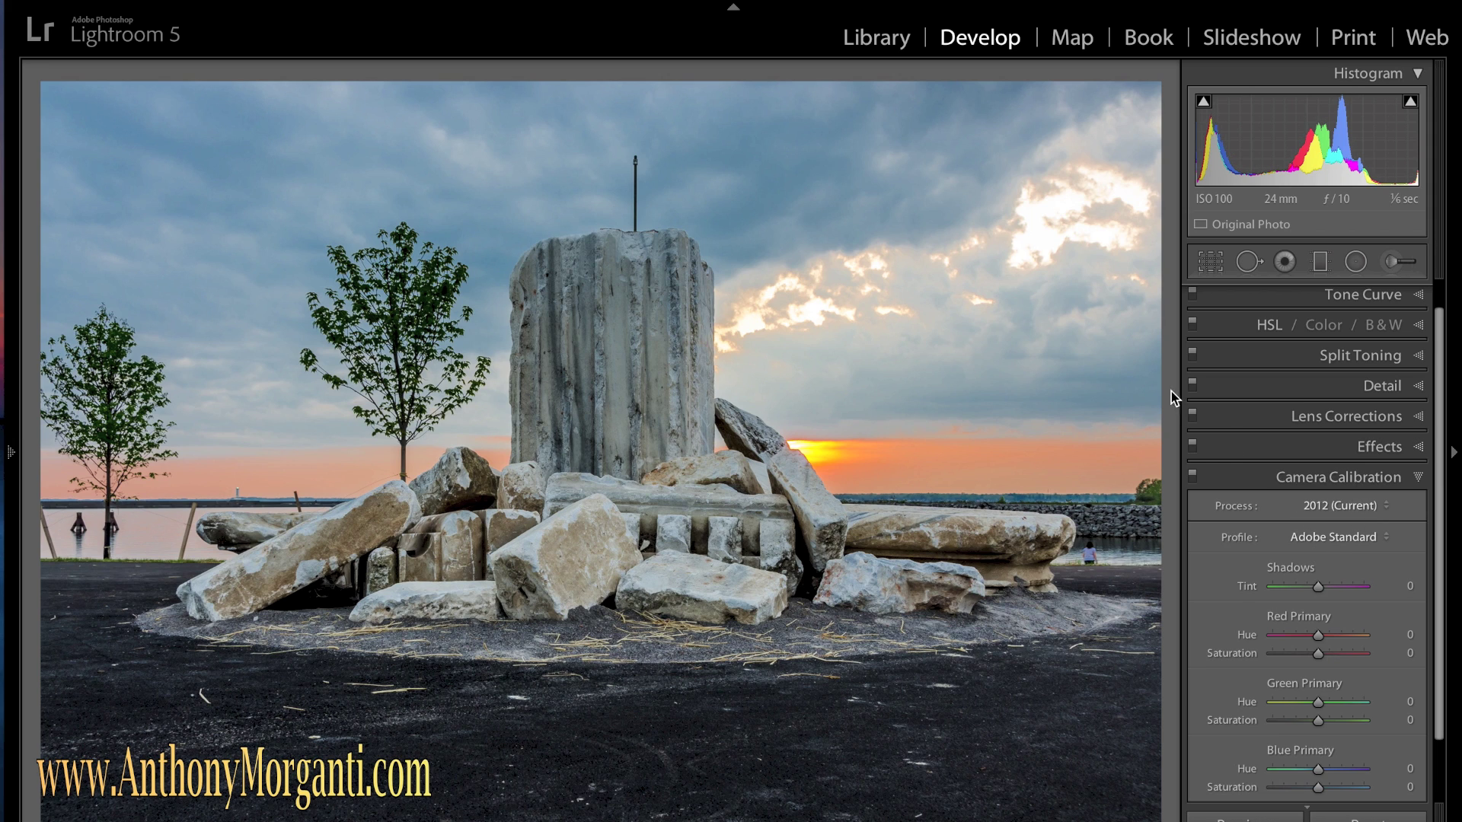
{"action": "left_click", "coordinate": [1416, 480]}
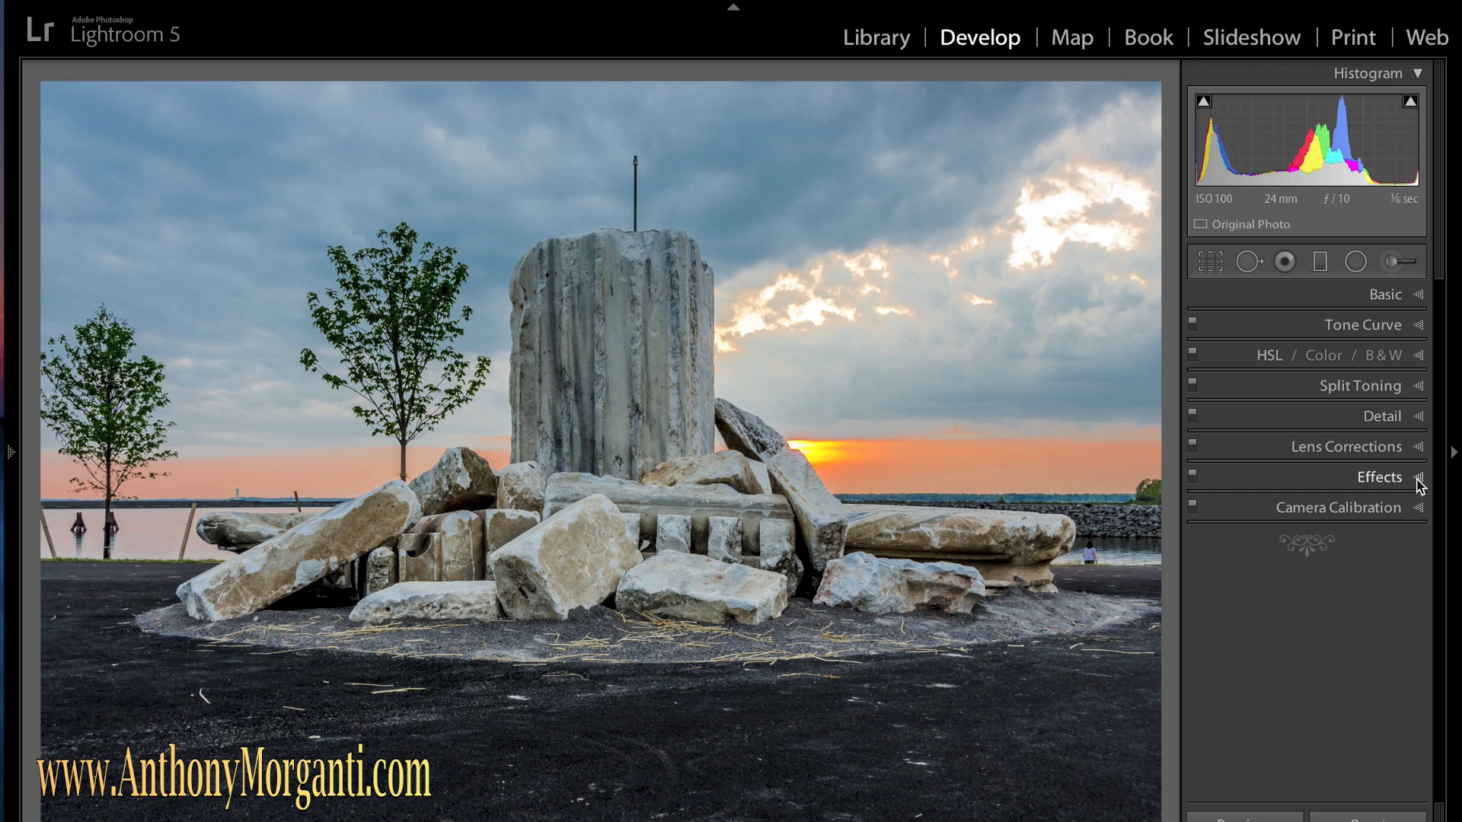
Step: In the Effects adjustments, darken the photo's edges by setting the Post-Crop Vignetting Amount to -26
{"action": "left_click", "coordinate": [1420, 480]}
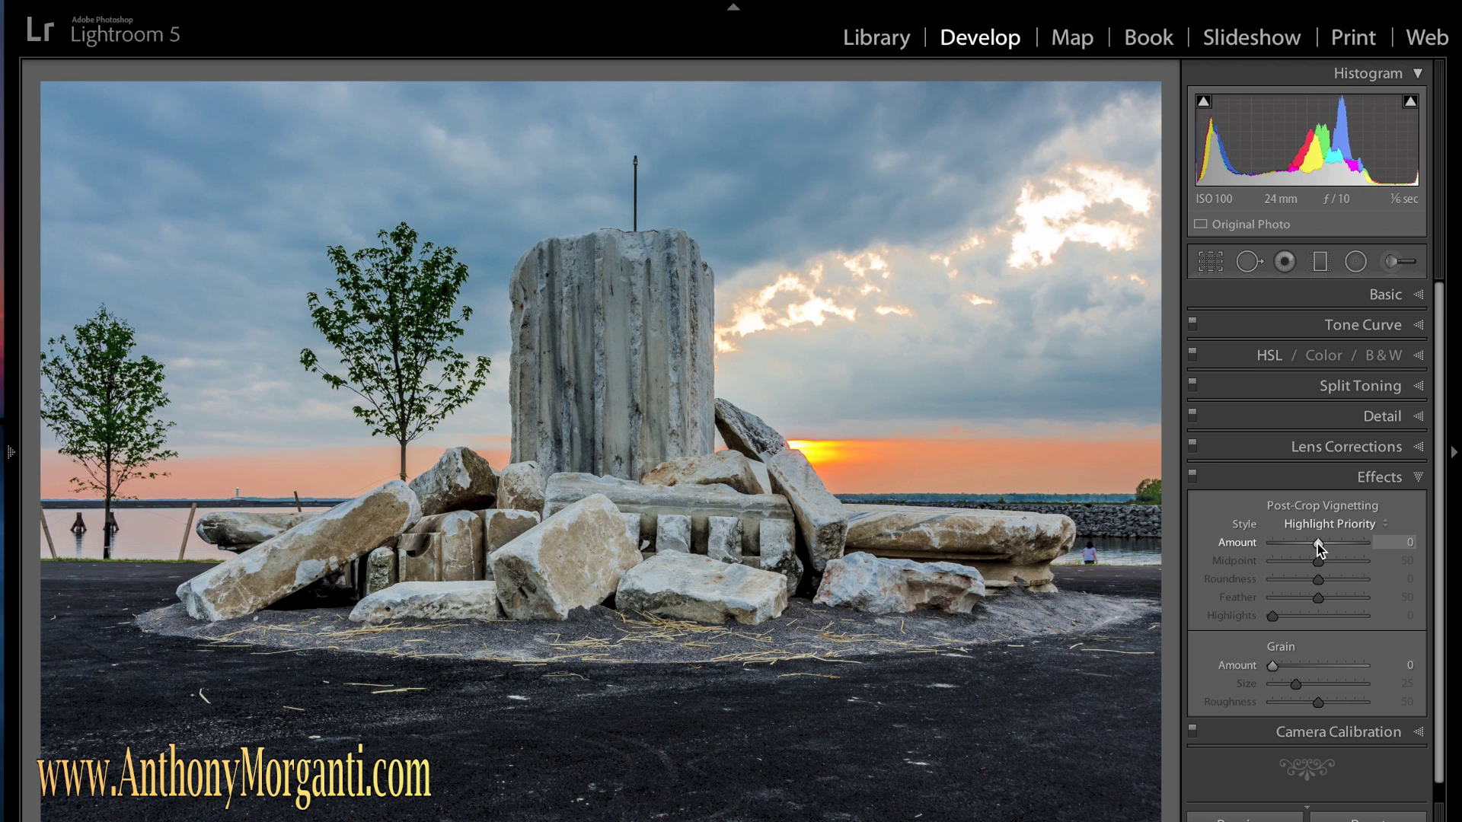
{"action": "mouse_move", "coordinate": [1319, 542]}
{"action": "left_mouse_down"}
{"action": "mouse_move", "coordinate": [1340, 542]}
{"action": "mouse_move", "coordinate": [1278, 542]}
{"action": "mouse_move", "coordinate": [1305, 545]}
{"action": "left_mouse_up"}
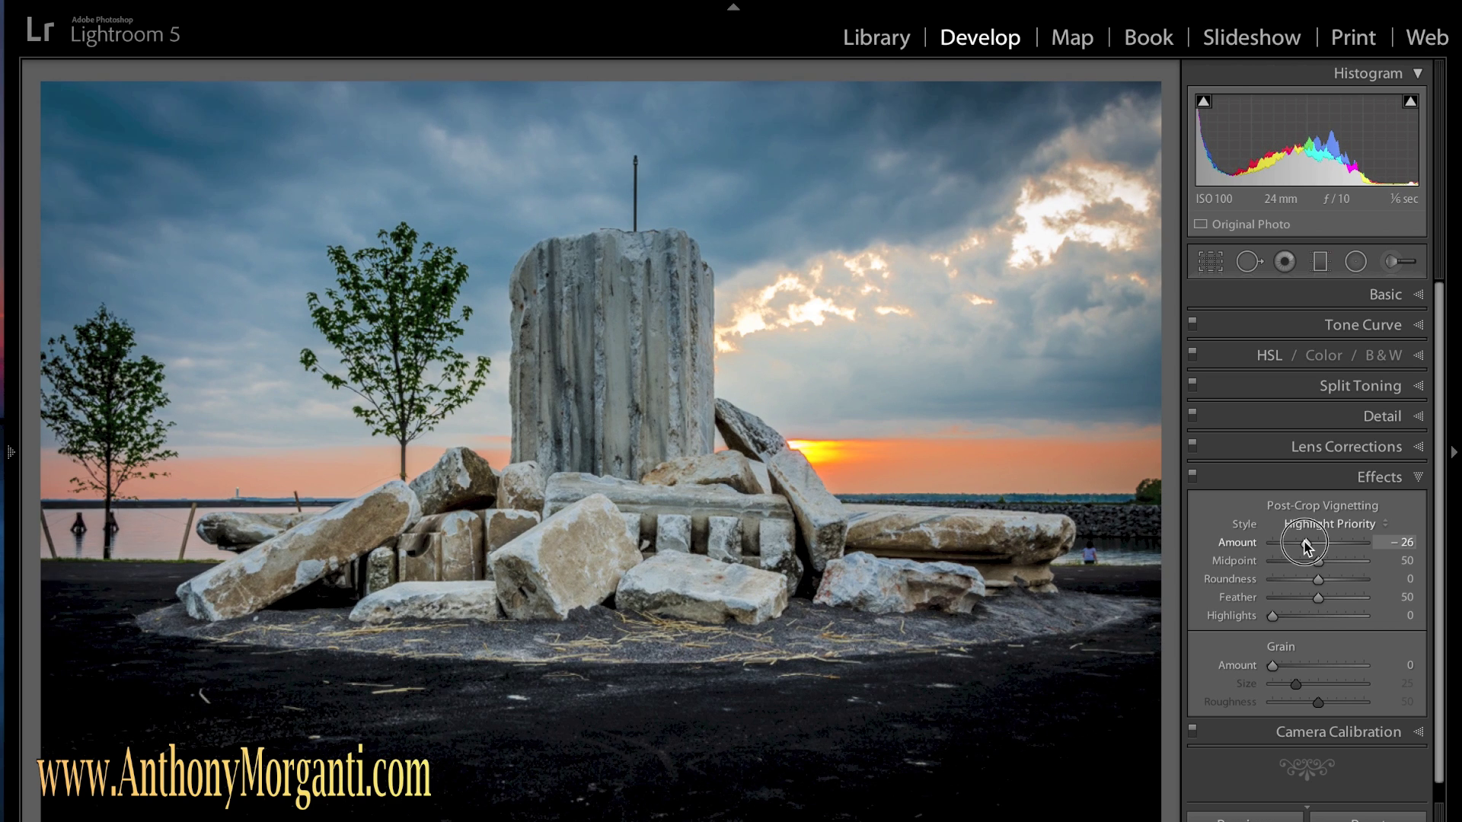
{"action": "left_click_drag", "start_coordinate": [1305, 544], "coordinate": [1308, 543]}
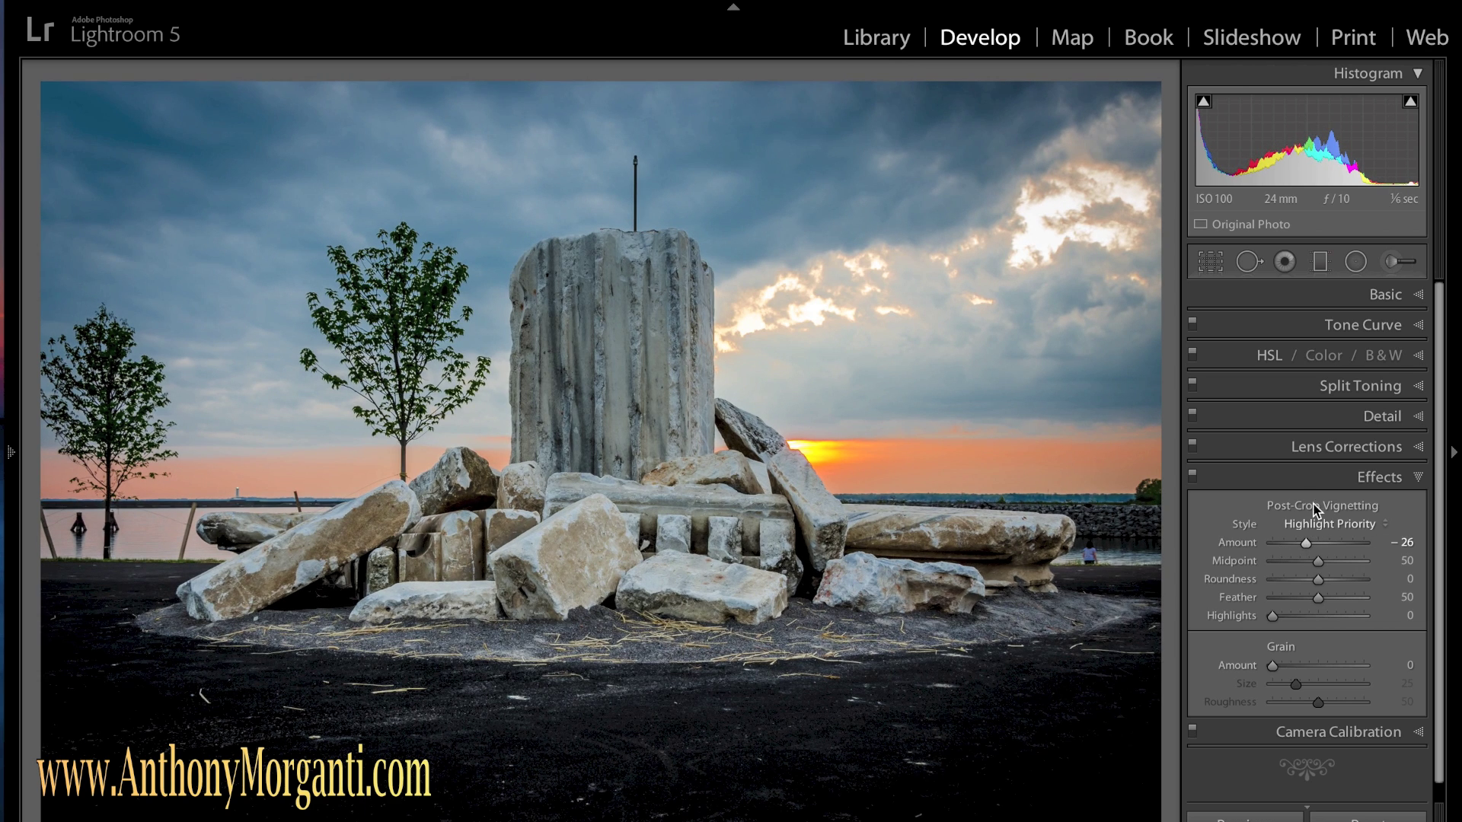
{"action": "left_click", "coordinate": [1418, 478]}
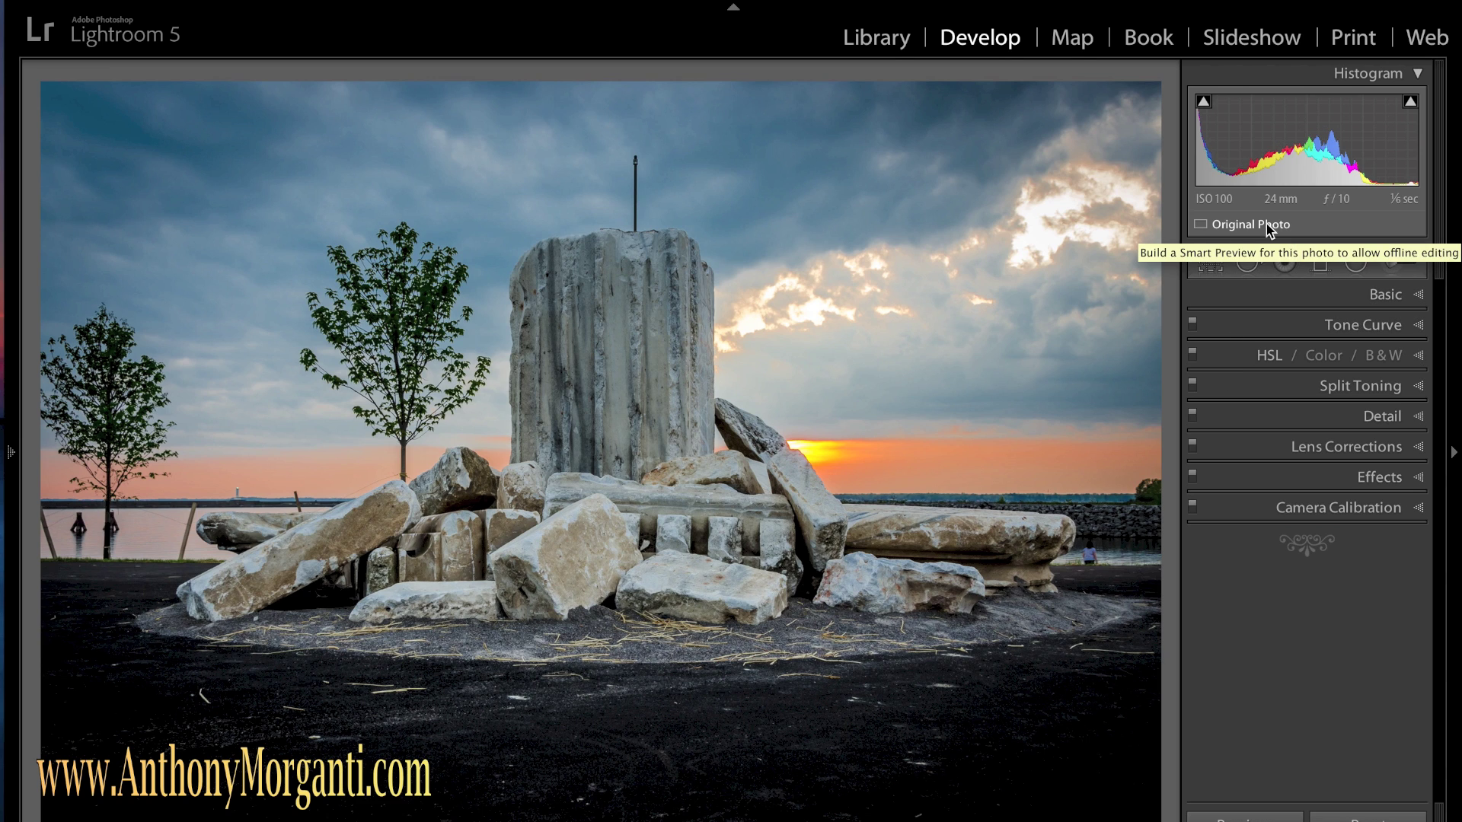
Step: Display the before and after versions of the photo side by side to compare them
{"action": "key", "text": "y"}
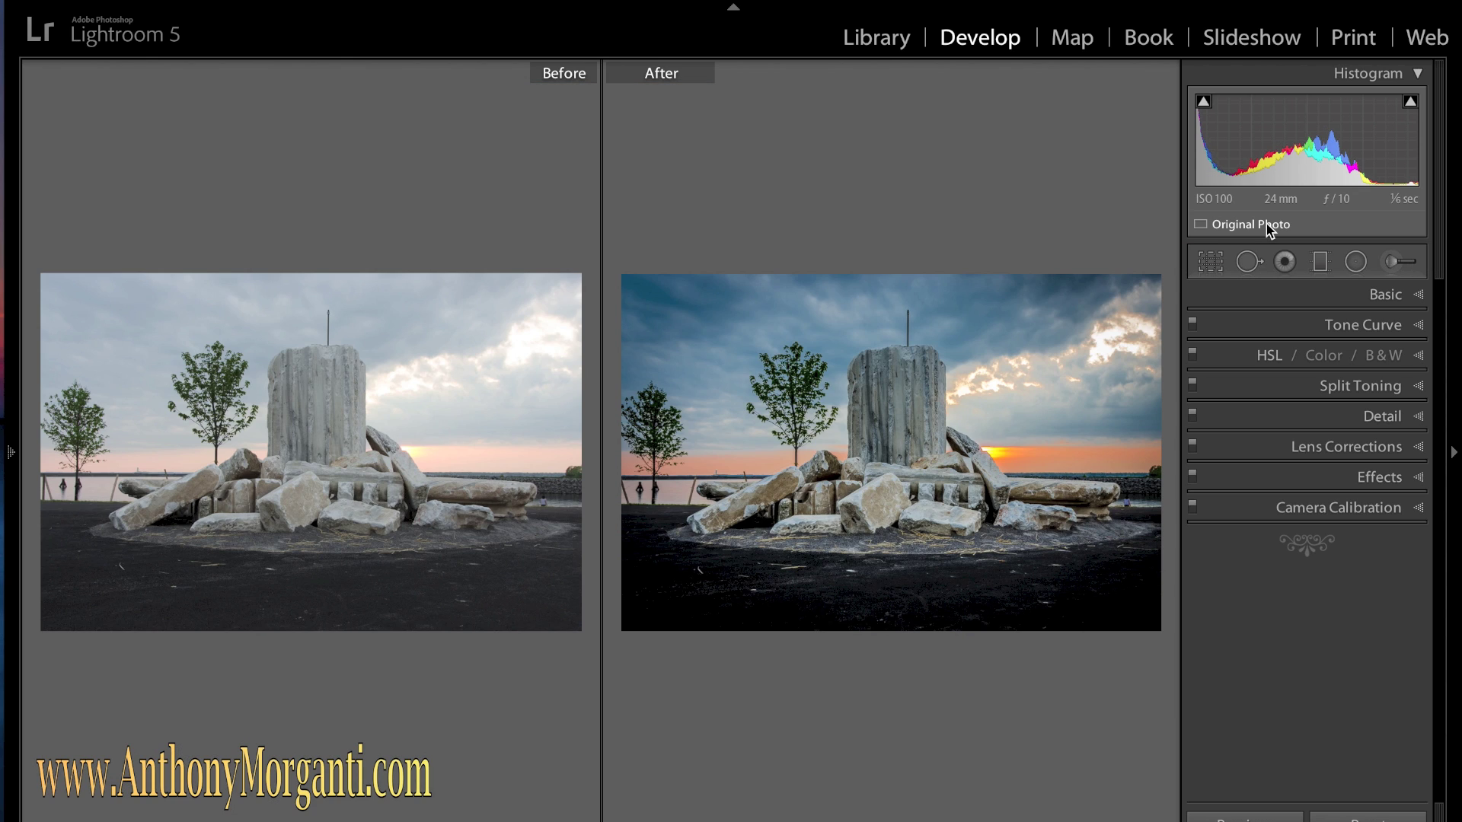